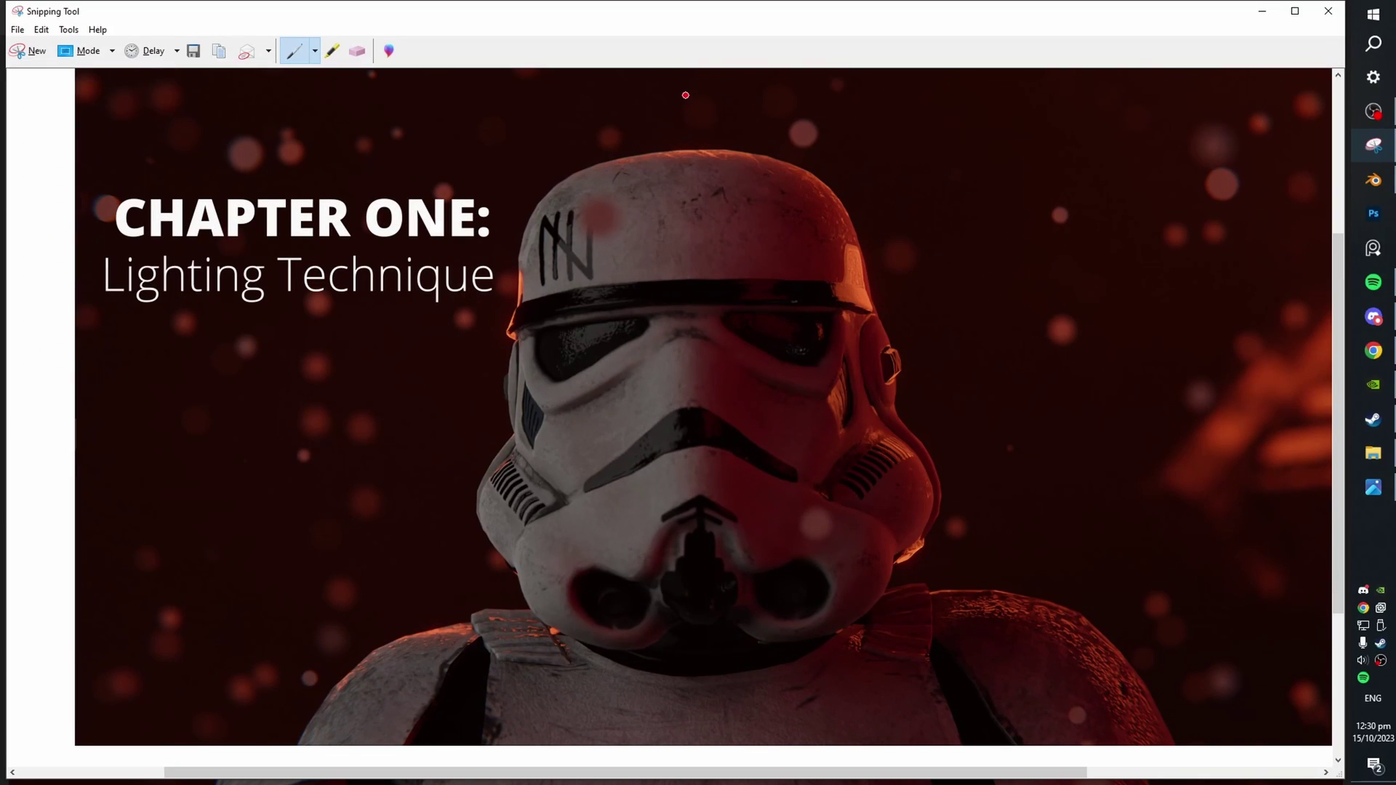
Step: Draw a red vertical line down the middle of the helmet and outline its two halves
drag(686, 95, 705, 730)
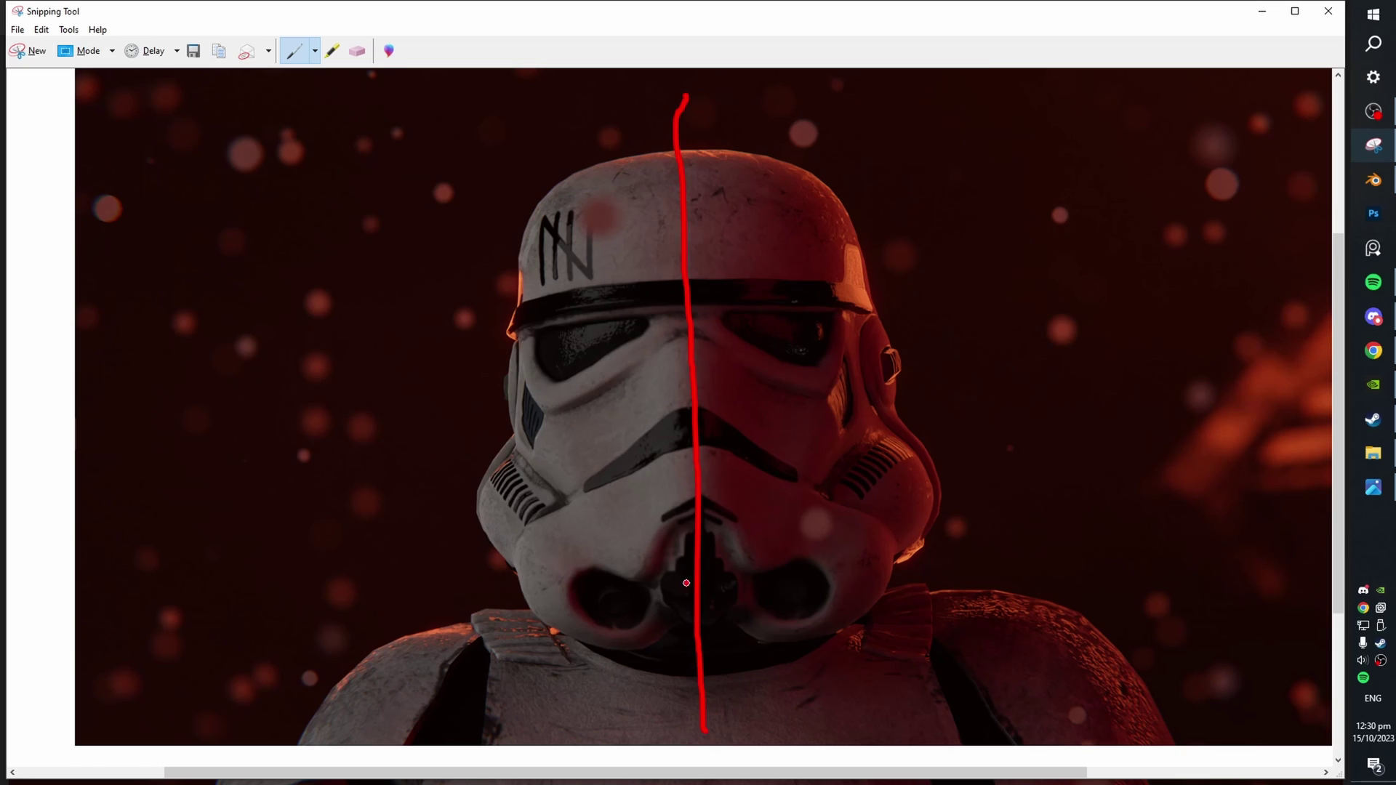
mouse_move(720, 154)
mouse_down()
mouse_move(889, 225)
mouse_move(938, 560)
mouse_move(726, 649)
mouse_up()
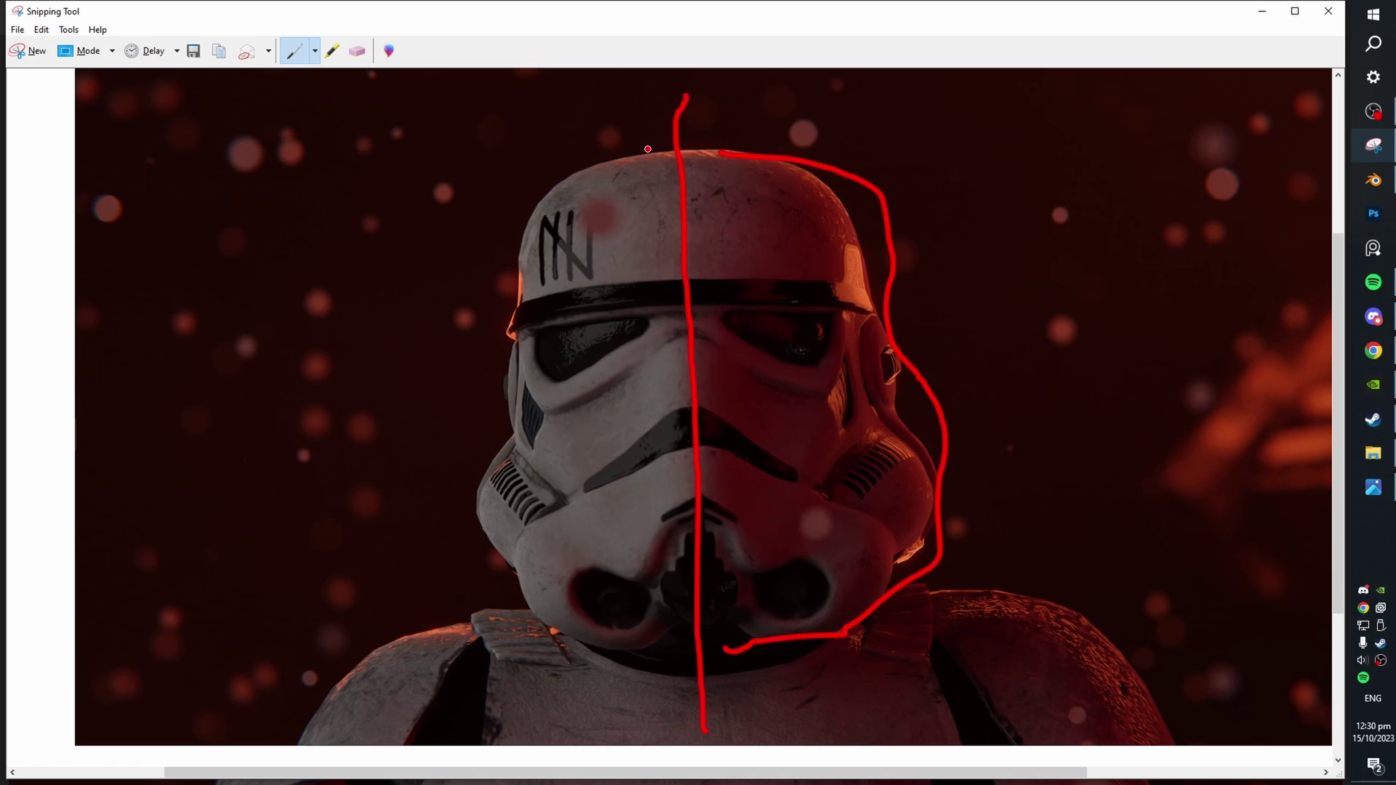
mouse_move(648, 149)
mouse_down()
mouse_move(478, 473)
mouse_move(622, 652)
mouse_up()
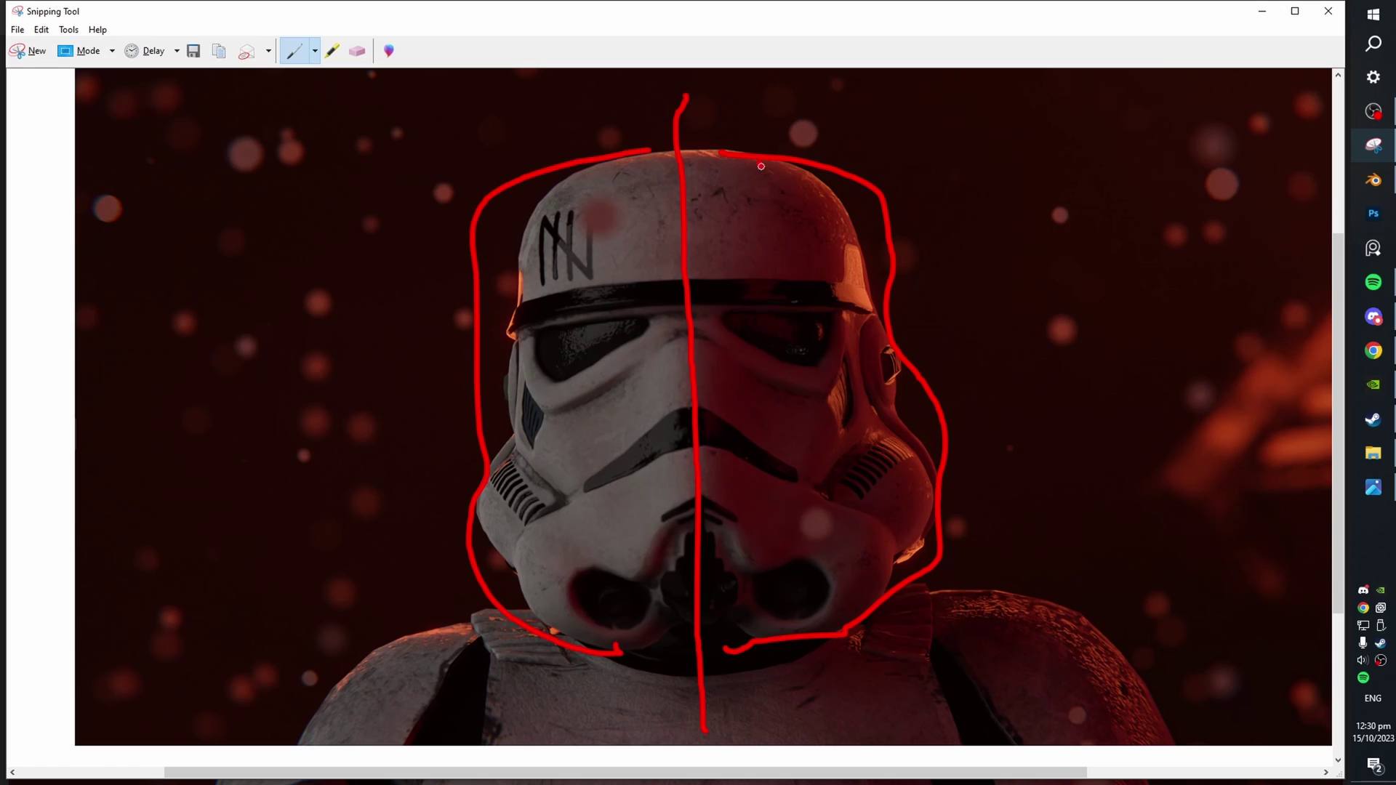
Step: Mark the rim-lit edges on both sides of the helmet and trace the tops of both shoulders in red
mouse_move(761, 166)
mouse_down()
mouse_move(847, 318)
mouse_move(823, 416)
mouse_move(880, 577)
mouse_move(866, 481)
mouse_move(884, 367)
mouse_move(800, 178)
mouse_up()
mouse_move(515, 272)
mouse_down()
mouse_move(505, 290)
mouse_move(519, 315)
mouse_move(509, 259)
mouse_up()
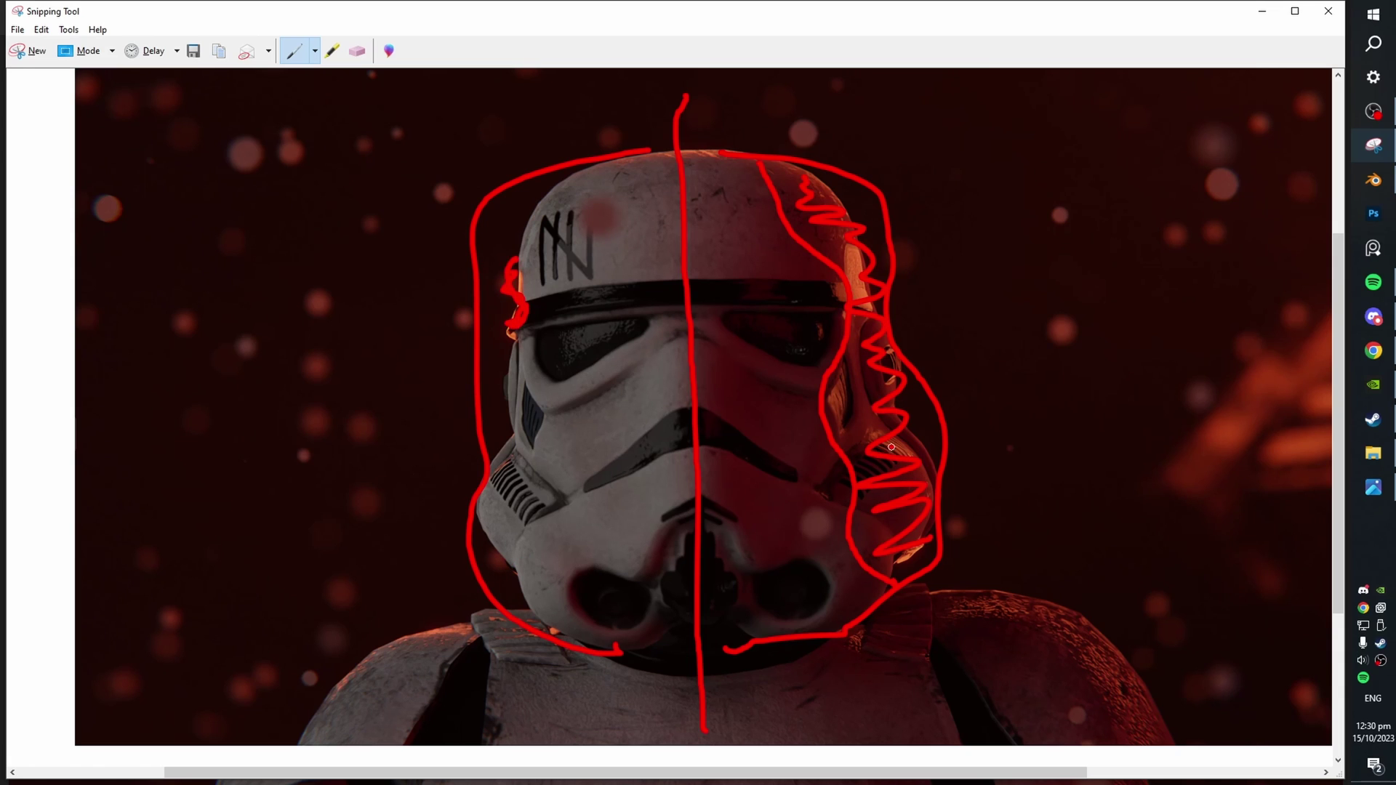
scroll(872, 300, down, 1)
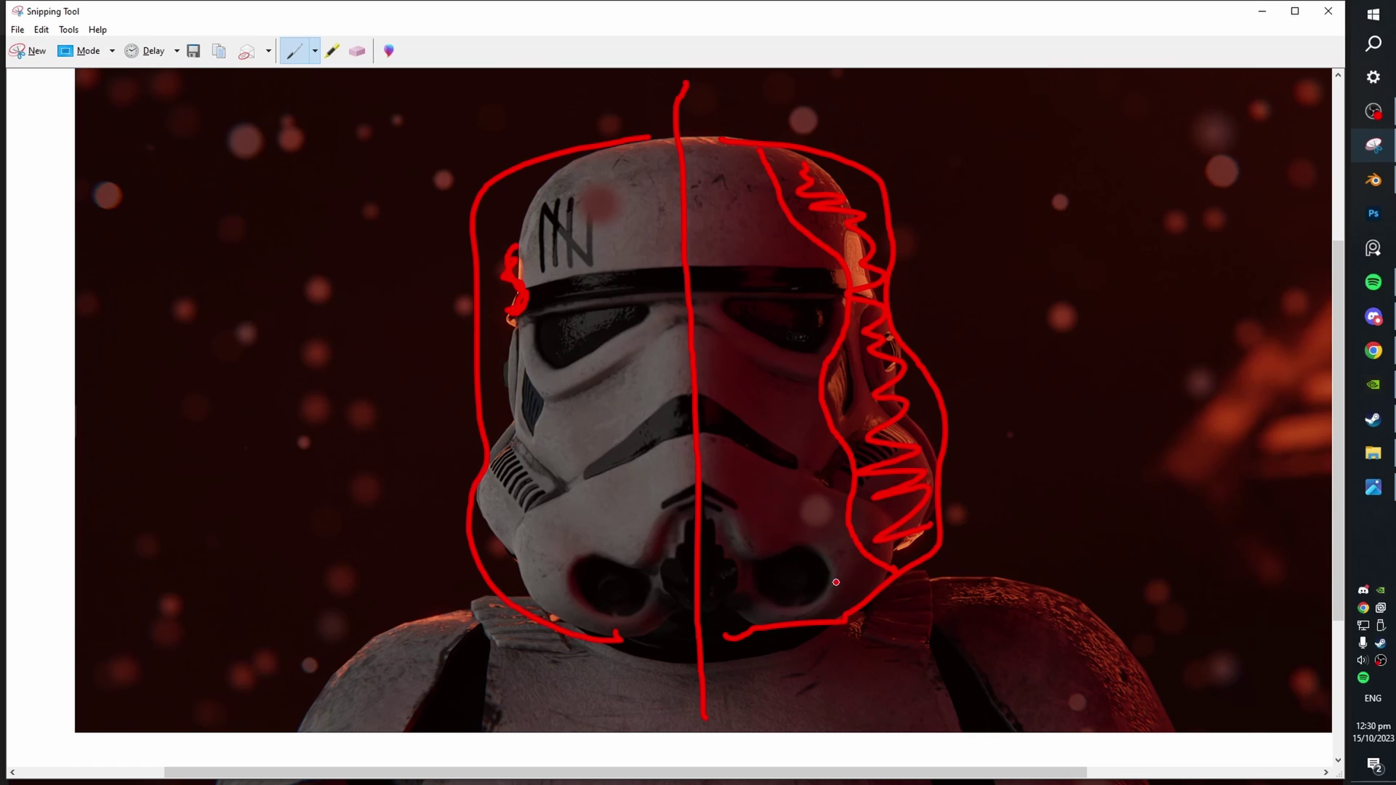
mouse_move(909, 589)
mouse_down()
mouse_move(1164, 680)
mouse_move(1169, 720)
mouse_up()
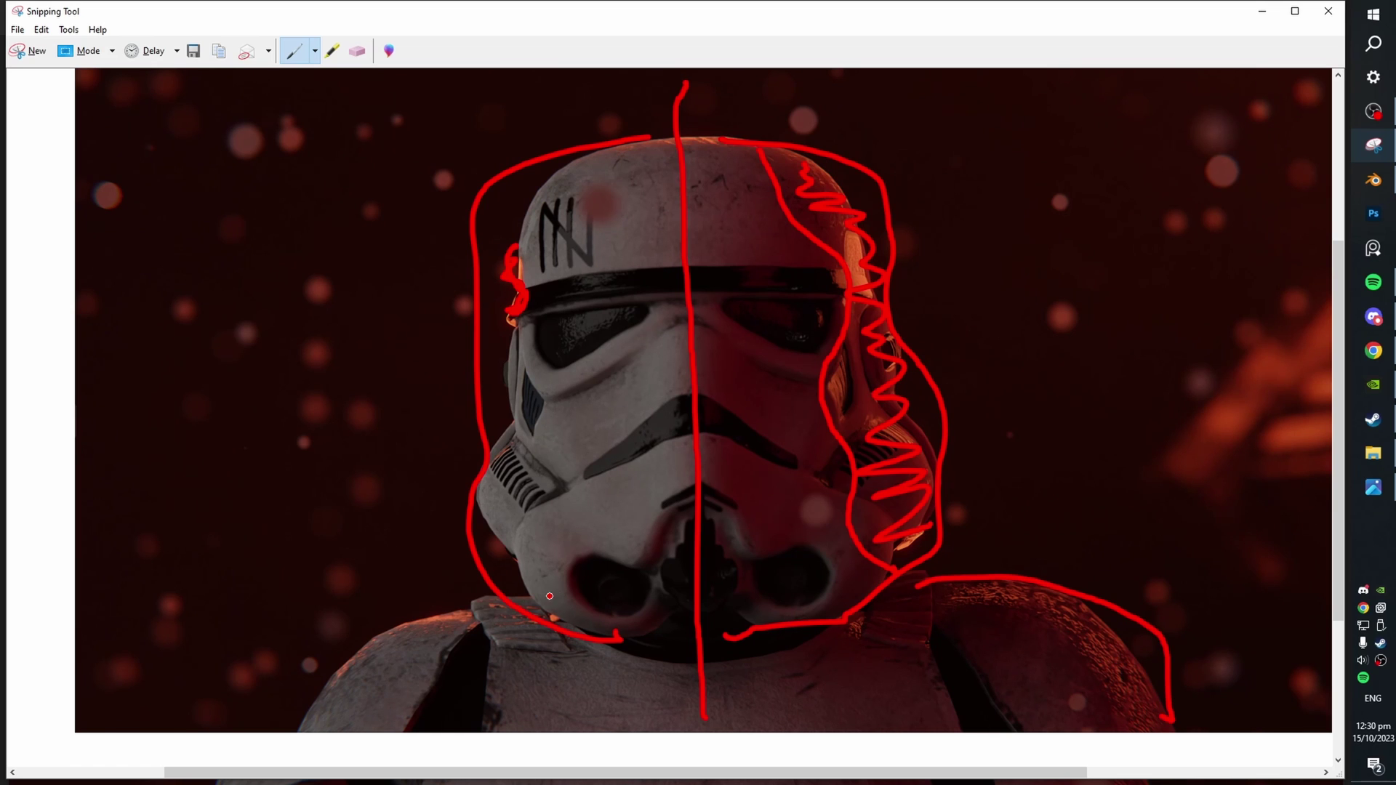
drag(514, 600, 312, 720)
Step: Outline the bright side of the foreground trooper's helmet in the movie still and scribble over it with the red pen
click(315, 51)
click(336, 73)
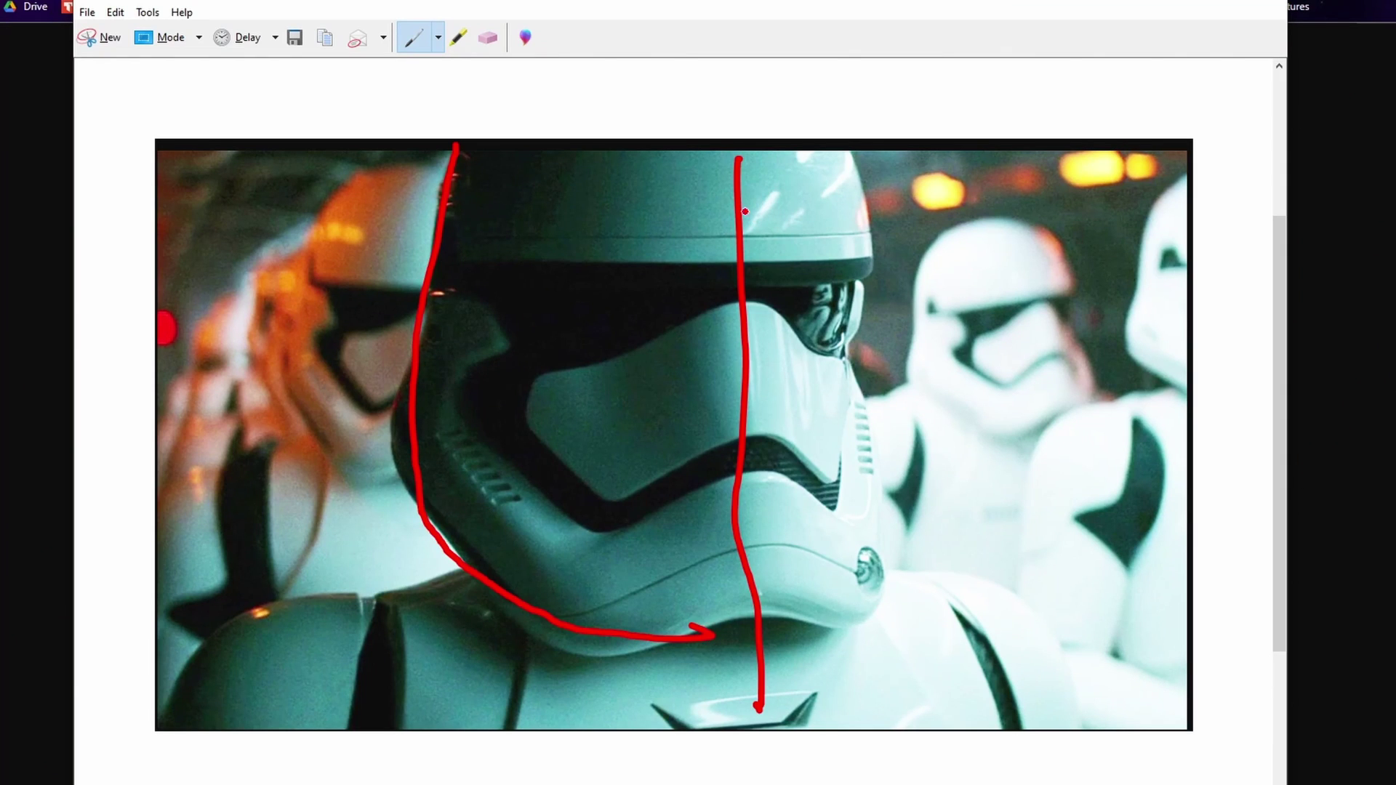
mouse_move(771, 597)
mouse_down()
mouse_move(898, 422)
mouse_move(846, 162)
mouse_move(852, 176)
mouse_up()
mouse_move(799, 214)
mouse_down()
mouse_move(847, 440)
mouse_move(831, 541)
mouse_up()
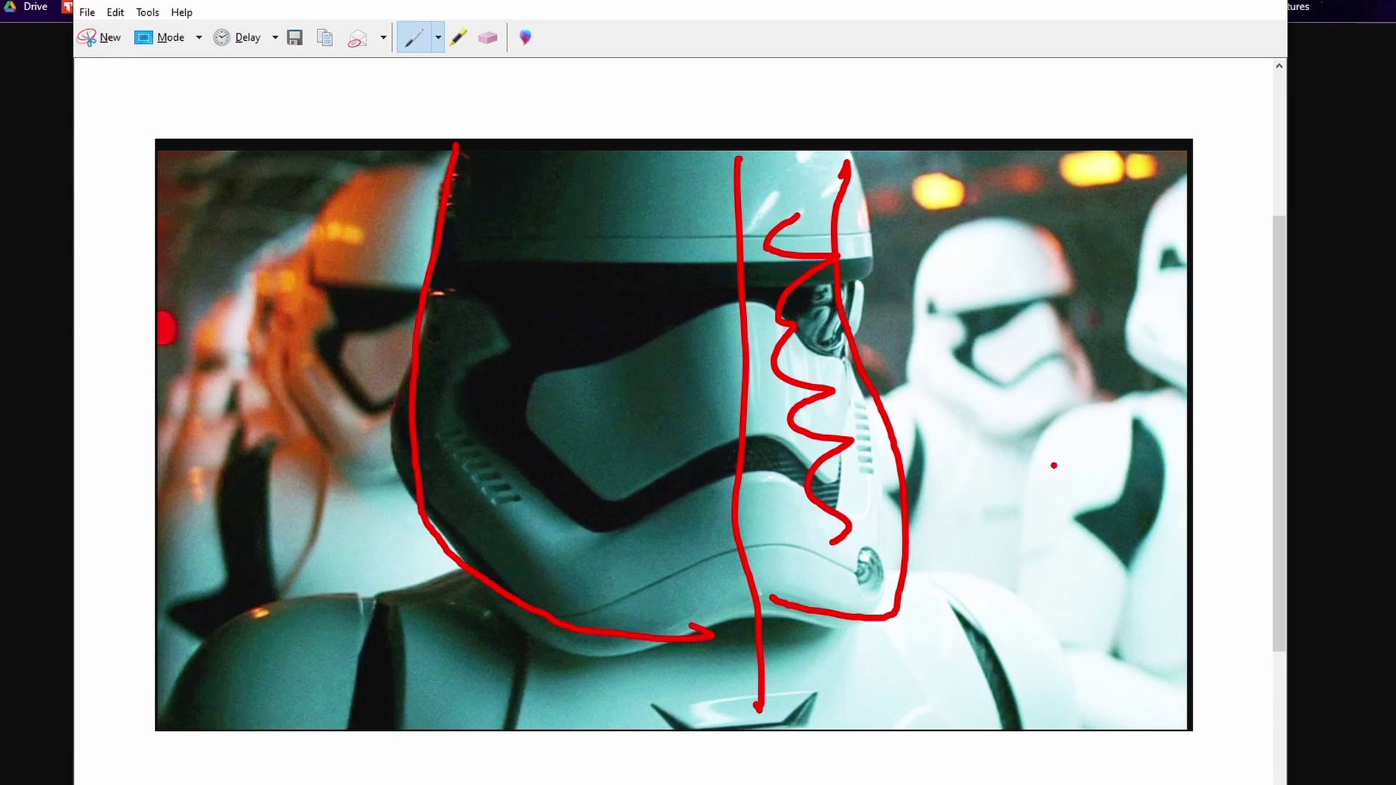
Step: Mark the orange rim highlights on the foreground helmet's dark edge and on the blurred troopers behind it
scroll(344, 376, up, 2)
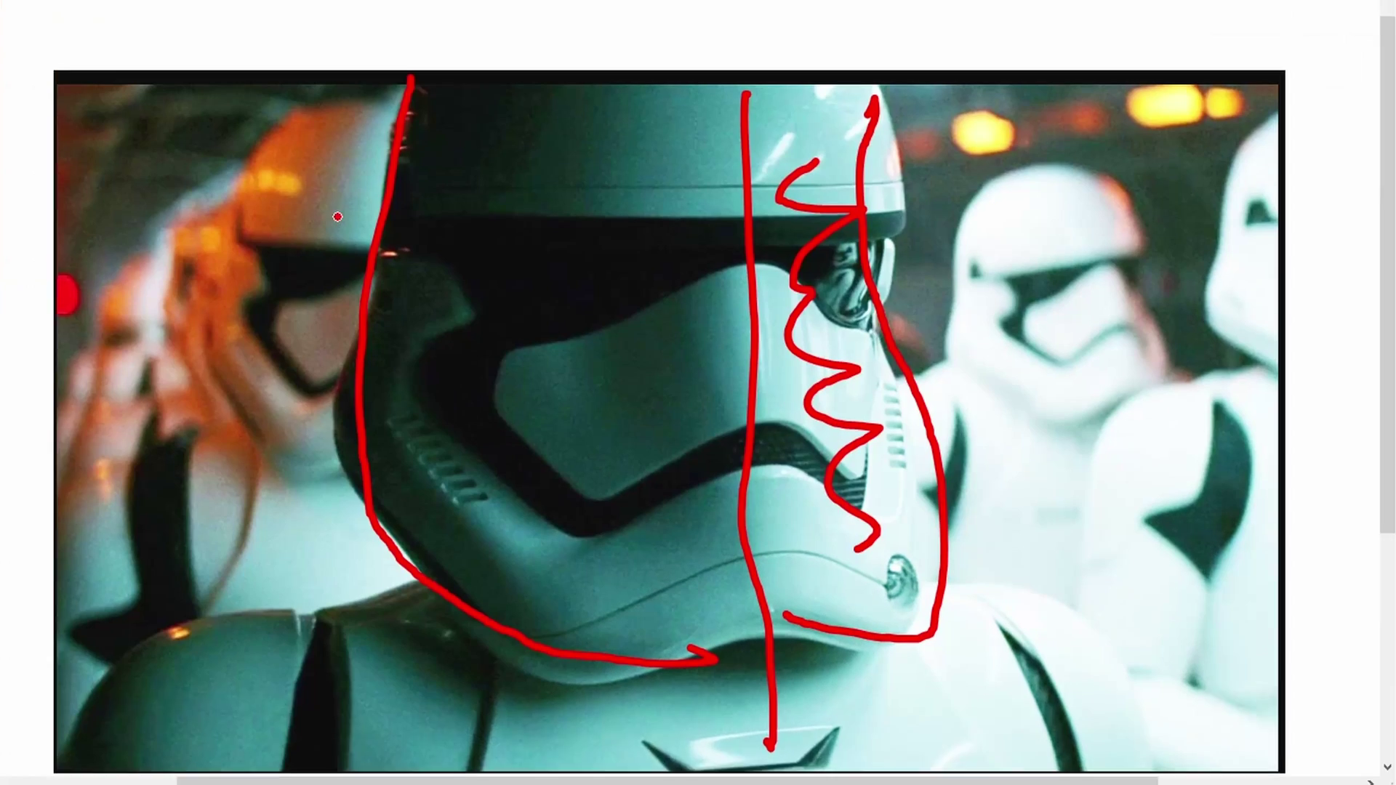
drag(441, 385, 435, 410)
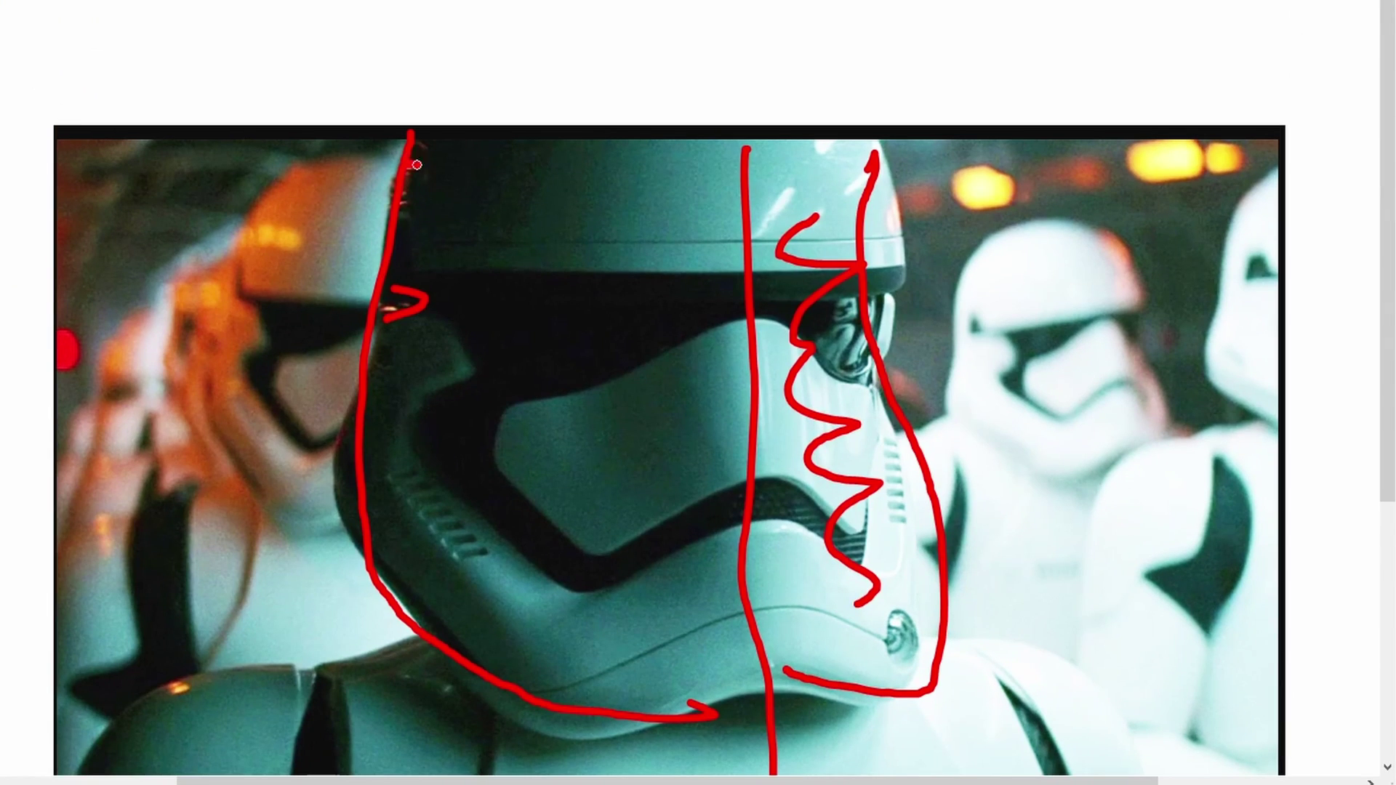
drag(416, 165, 402, 210)
mouse_move(340, 173)
mouse_down()
mouse_move(288, 279)
mouse_move(274, 429)
mouse_move(204, 305)
mouse_move(283, 217)
mouse_up()
drag(182, 293, 207, 404)
mouse_move(227, 266)
mouse_down()
mouse_move(213, 407)
mouse_move(149, 282)
mouse_up()
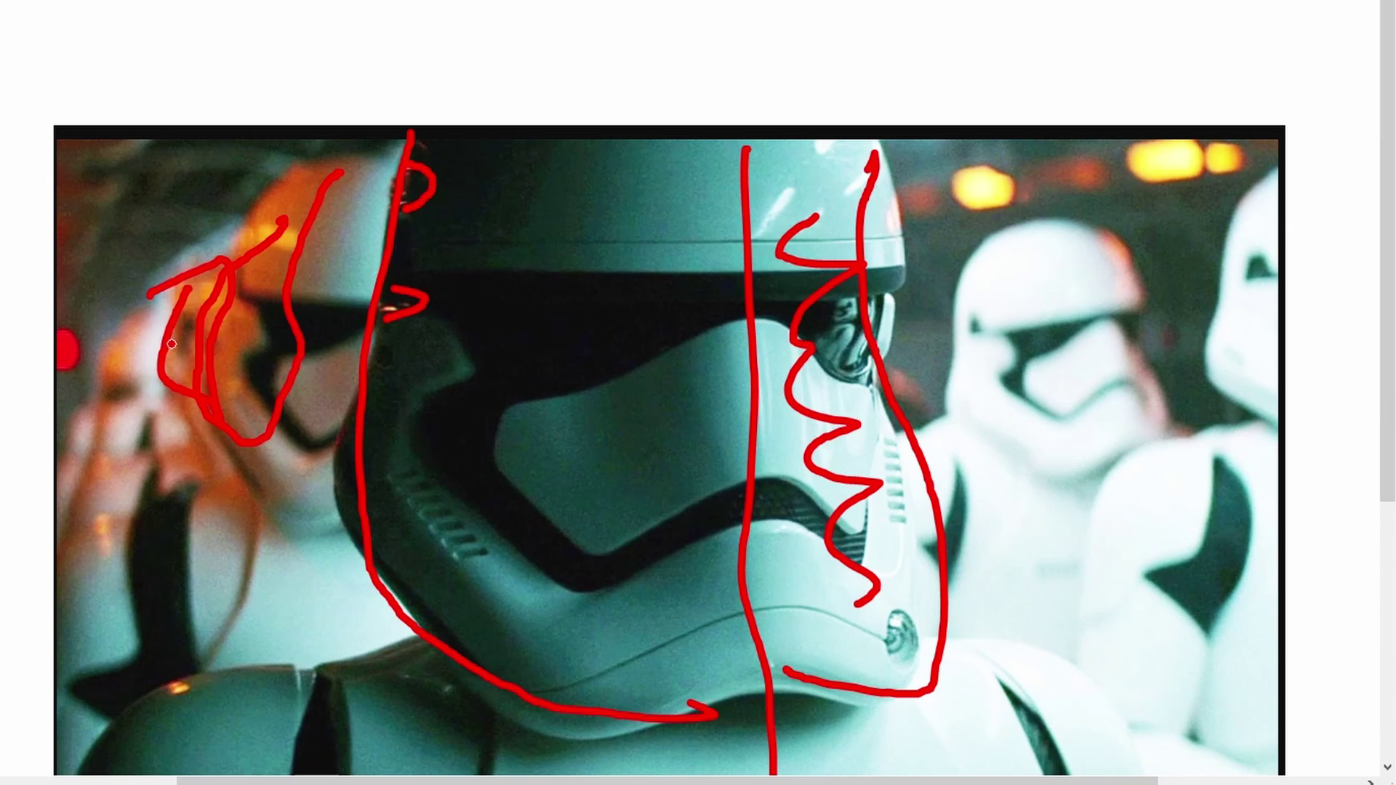
mouse_move(125, 333)
mouse_down()
mouse_move(101, 396)
mouse_move(139, 320)
mouse_move(111, 321)
mouse_up()
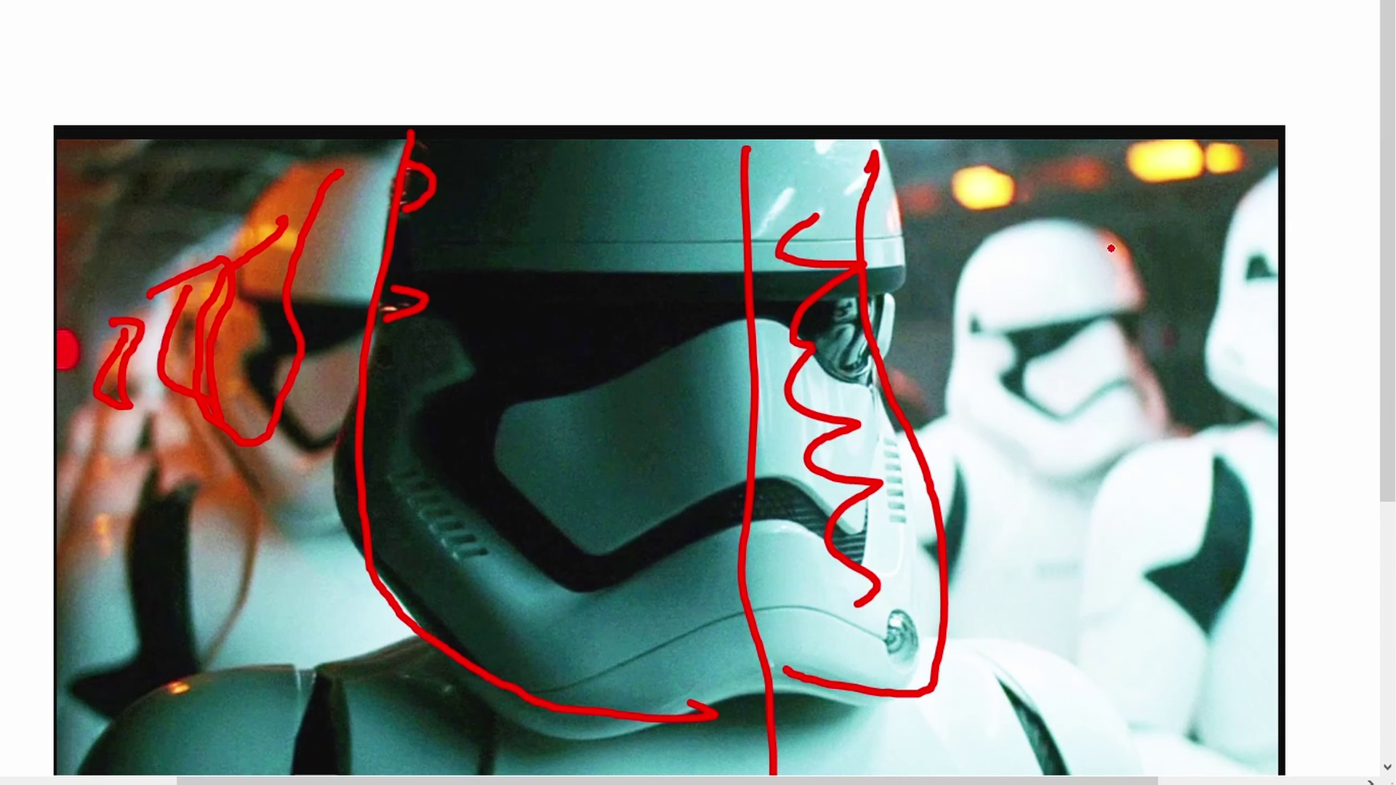
Step: Mark the orange highlight on the background trooper beyond the helmet's bright side and circle the orange lights above
mouse_move(1102, 234)
mouse_down()
mouse_move(1155, 298)
mouse_move(1109, 244)
mouse_up()
mouse_move(1002, 168)
mouse_down()
mouse_move(952, 186)
mouse_move(1007, 187)
mouse_up()
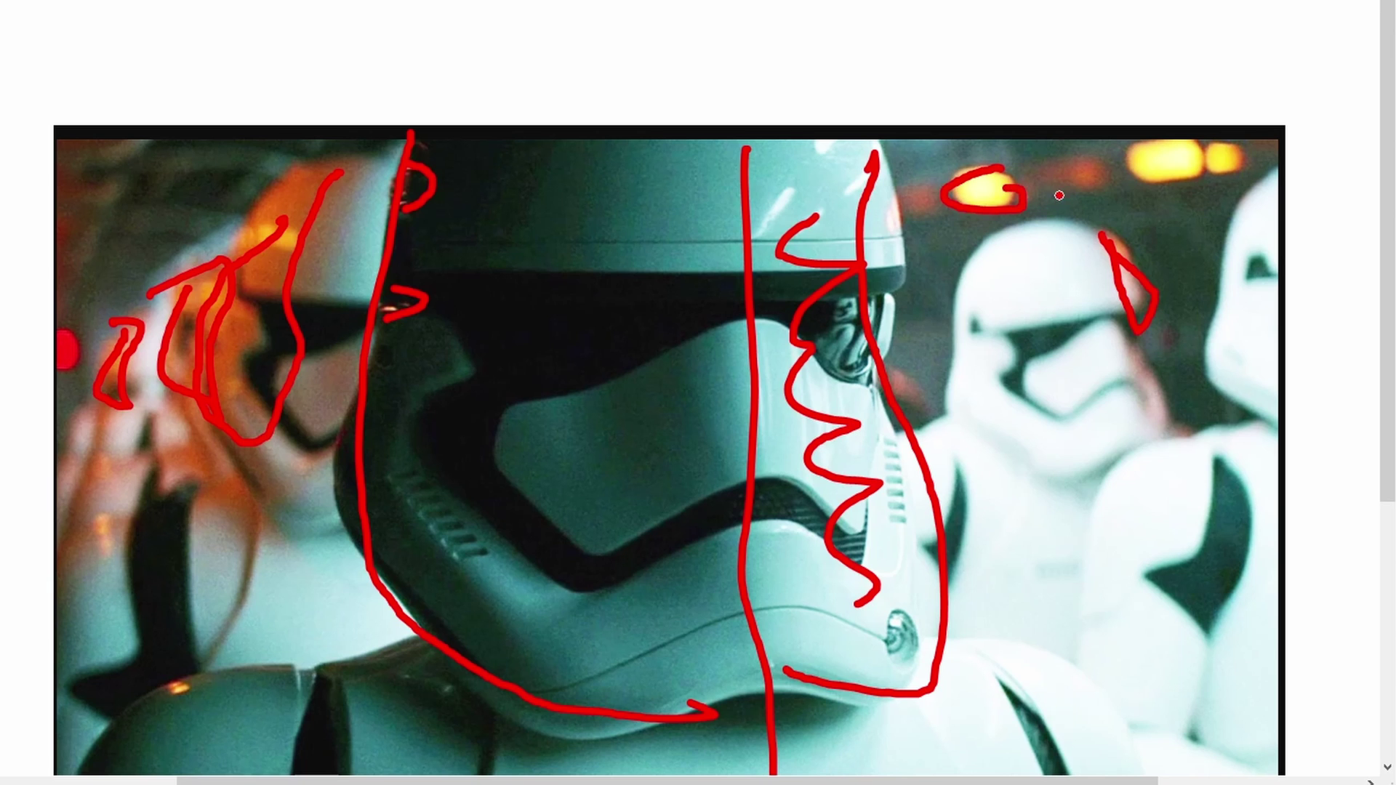
mouse_move(1167, 156)
mouse_down()
mouse_move(1142, 150)
mouse_move(1163, 171)
mouse_move(1168, 153)
mouse_up()
drag(997, 168, 1044, 202)
drag(1156, 142, 1124, 178)
scroll(971, 332, down, 2)
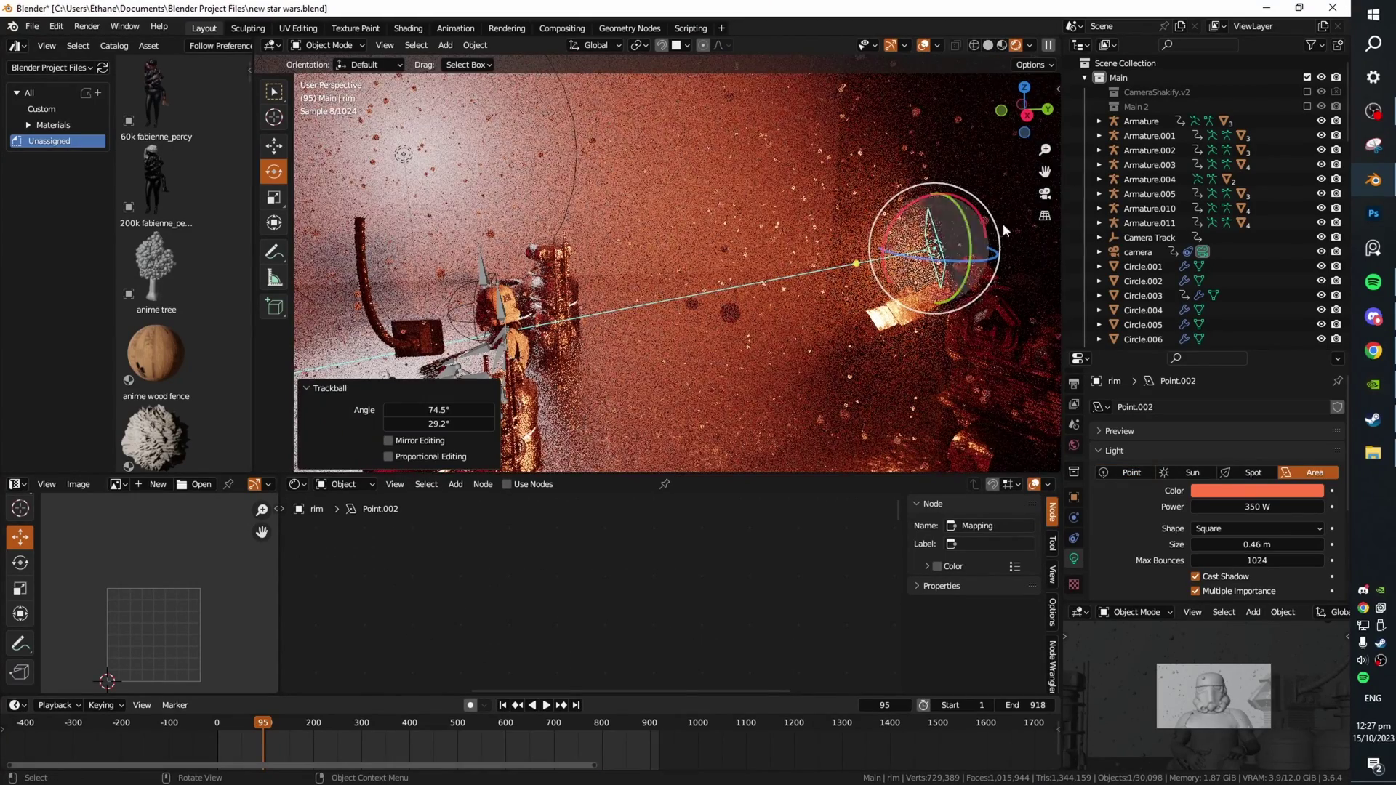
Step: In Blender, hide the viewport overlays and gizmos and show the stormtrooper shot through the camera
middle_drag(902, 265, 885, 330)
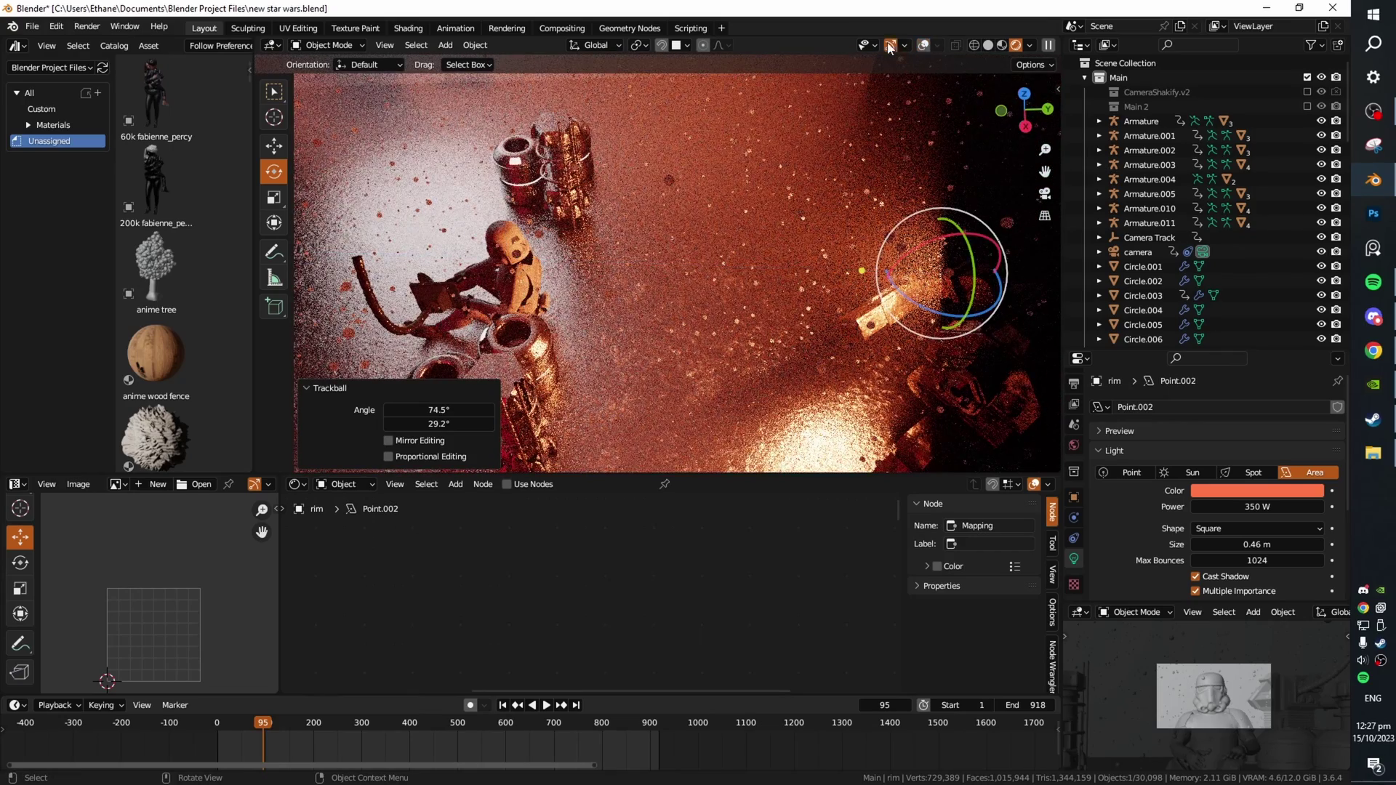
key(shift+alt+z)
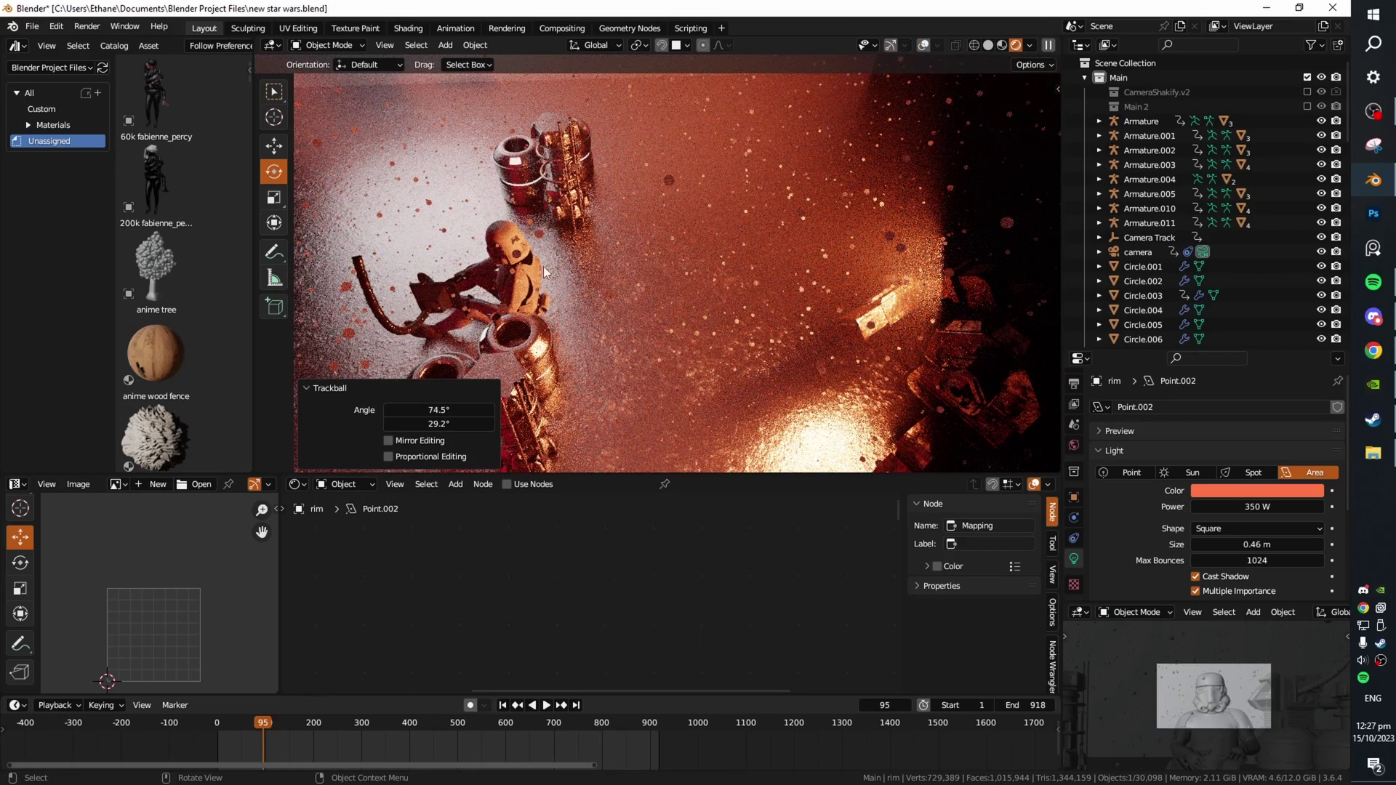
shift+middle_drag(1006, 290, 894, 312)
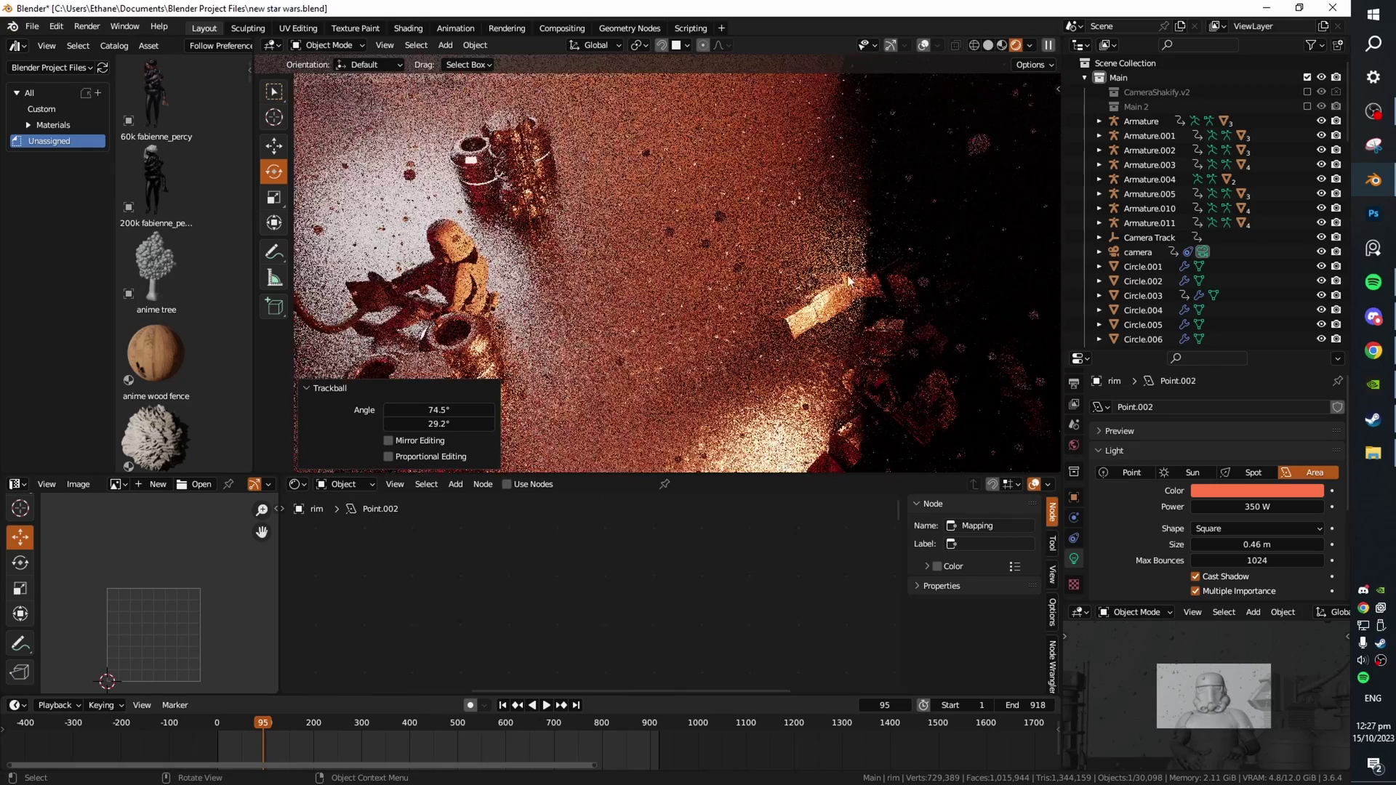
middle_drag(756, 331, 789, 299)
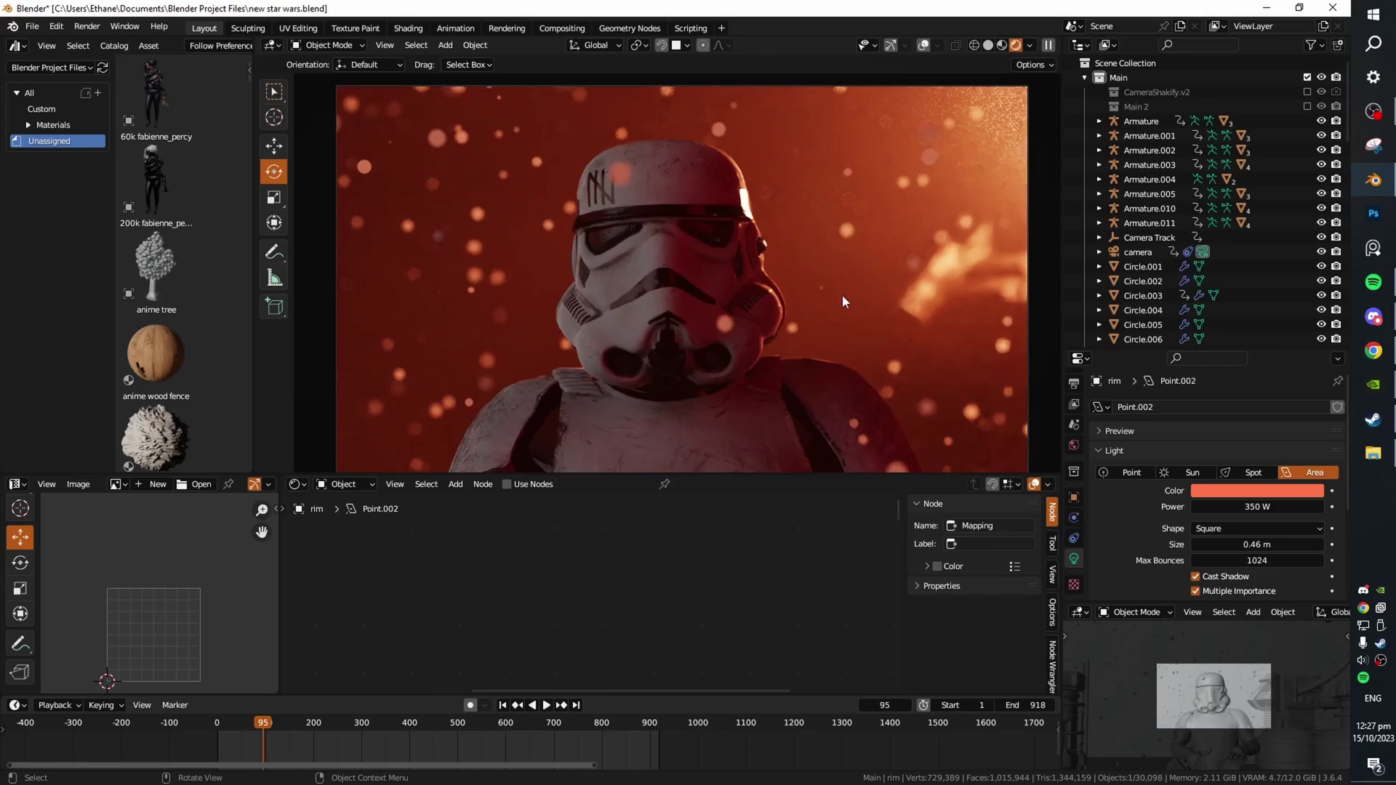
Step: Delete the rim area light to compare the shot, undo the deletion, and examine the helmet's lit edge
key(Delete)
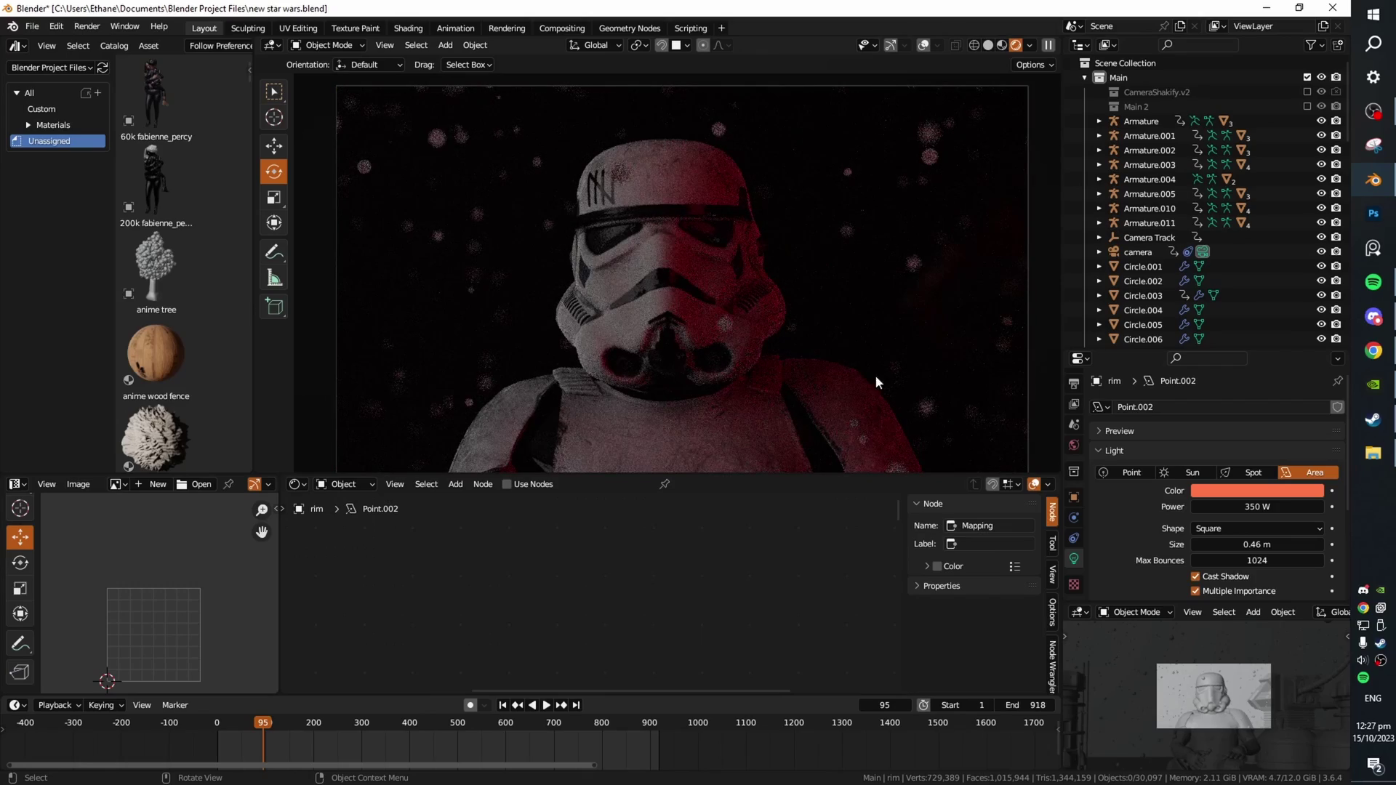
key(ctrl+z)
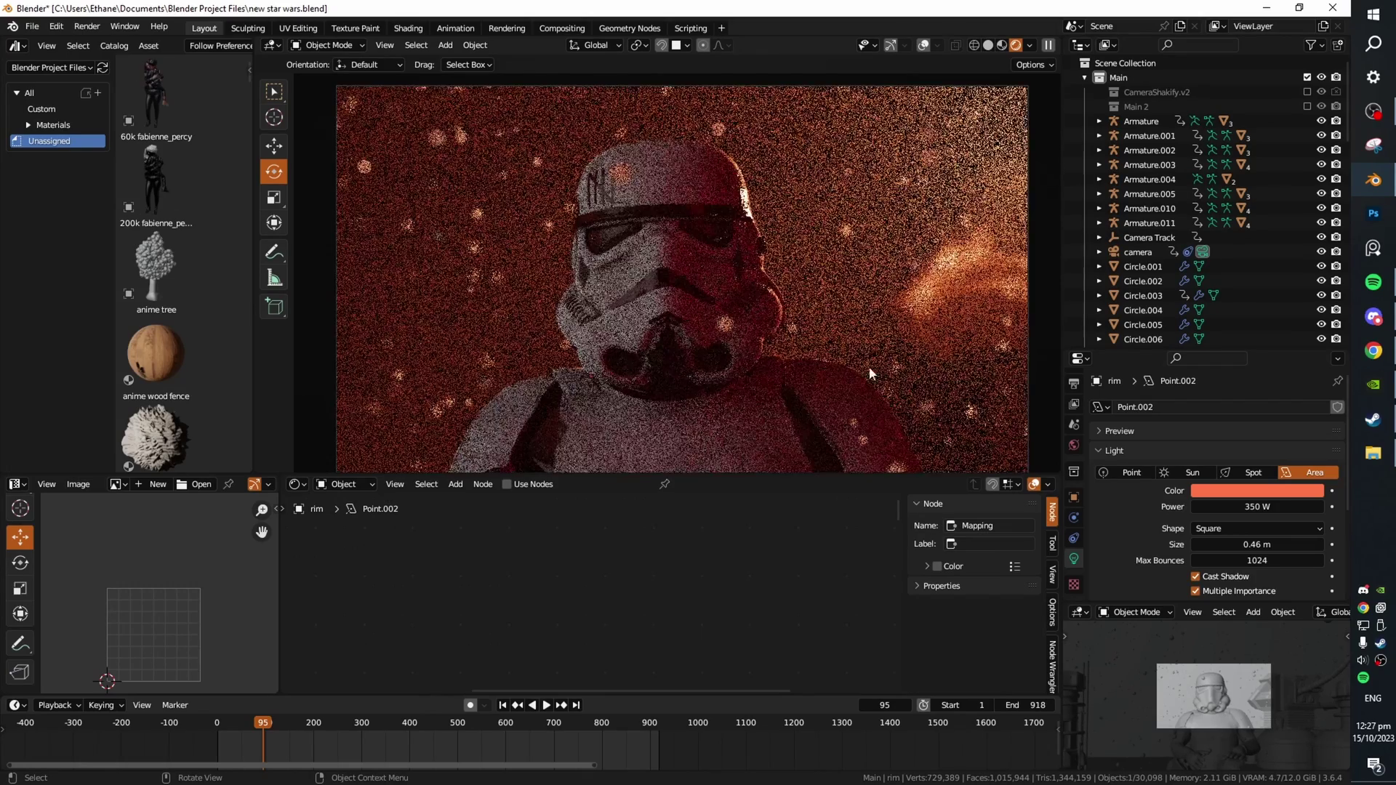
scroll(835, 177, up, 4)
shift+middle_drag(835, 178, 585, 272)
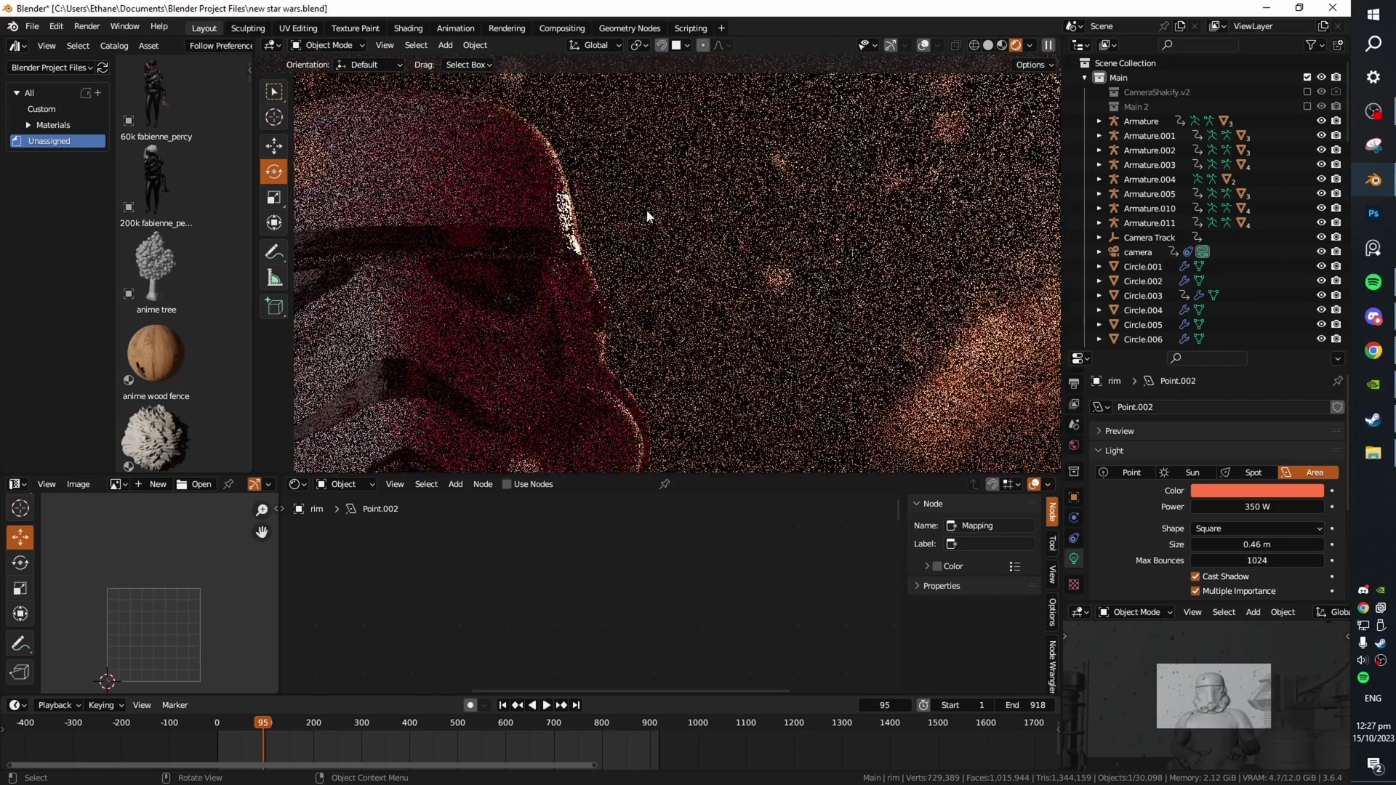
scroll(586, 271, up, 5)
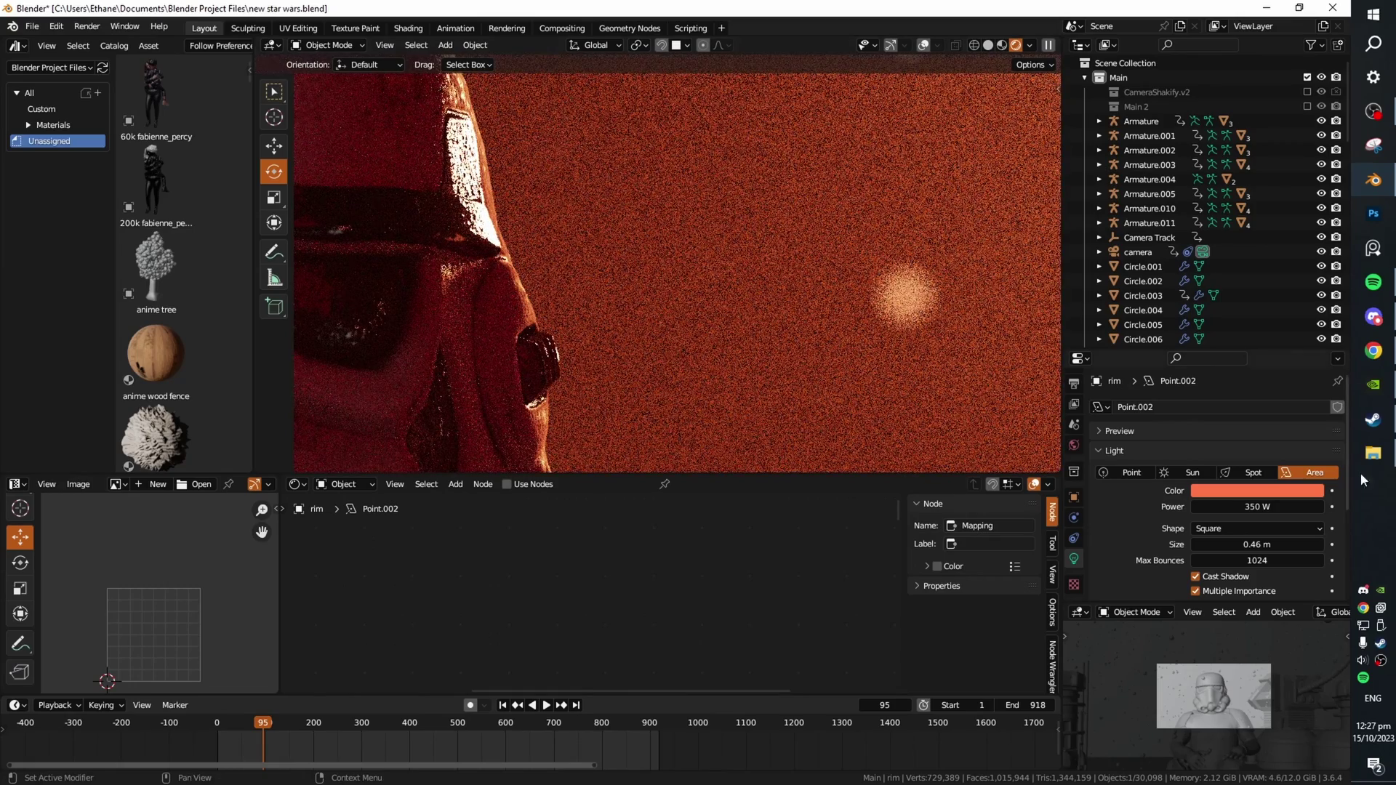
Step: Change the rim light's type from Area to Point and frame the stormtrooper shot again
scroll(868, 345, down, 2)
click(1137, 473)
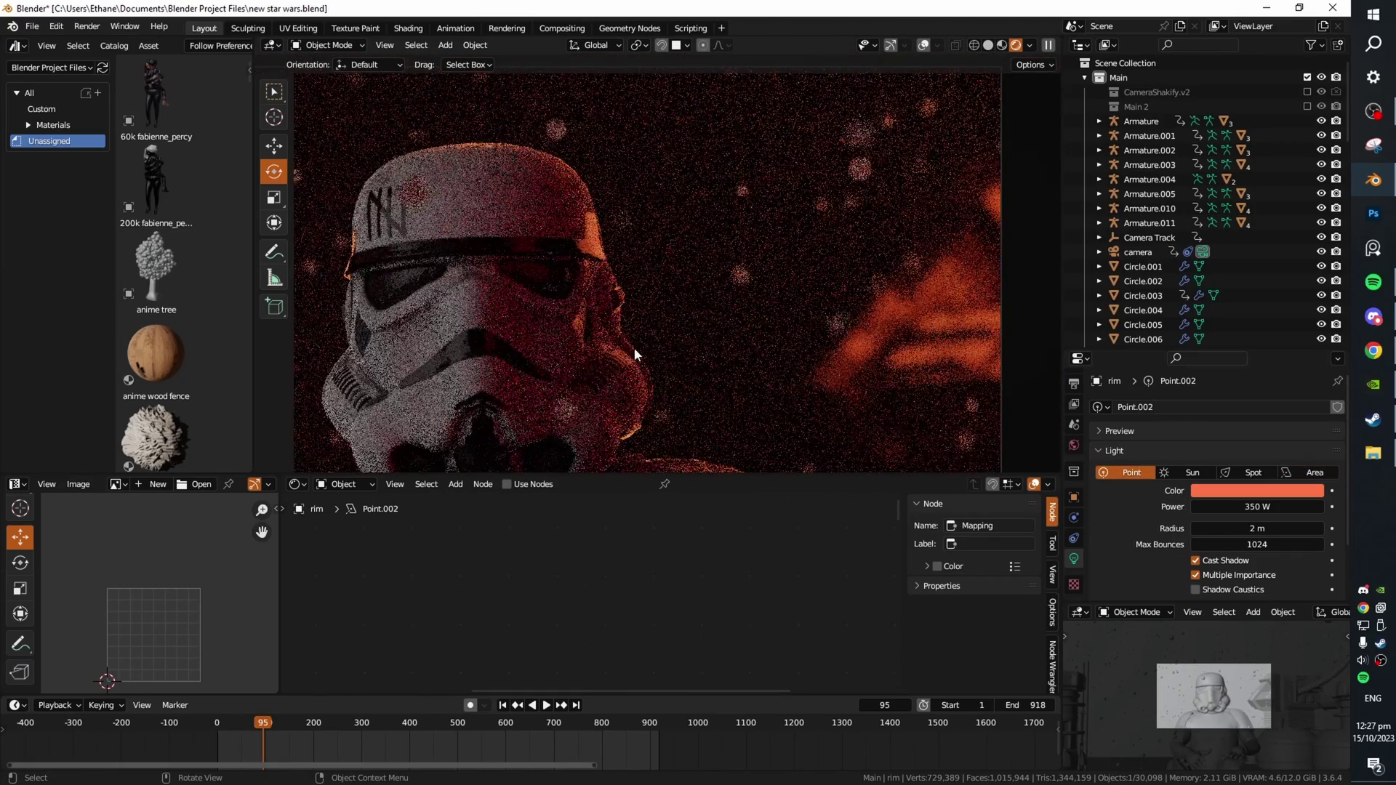
scroll(709, 370, down, 5)
scroll(709, 371, up, 2)
shift+middle_drag(709, 371, 713, 324)
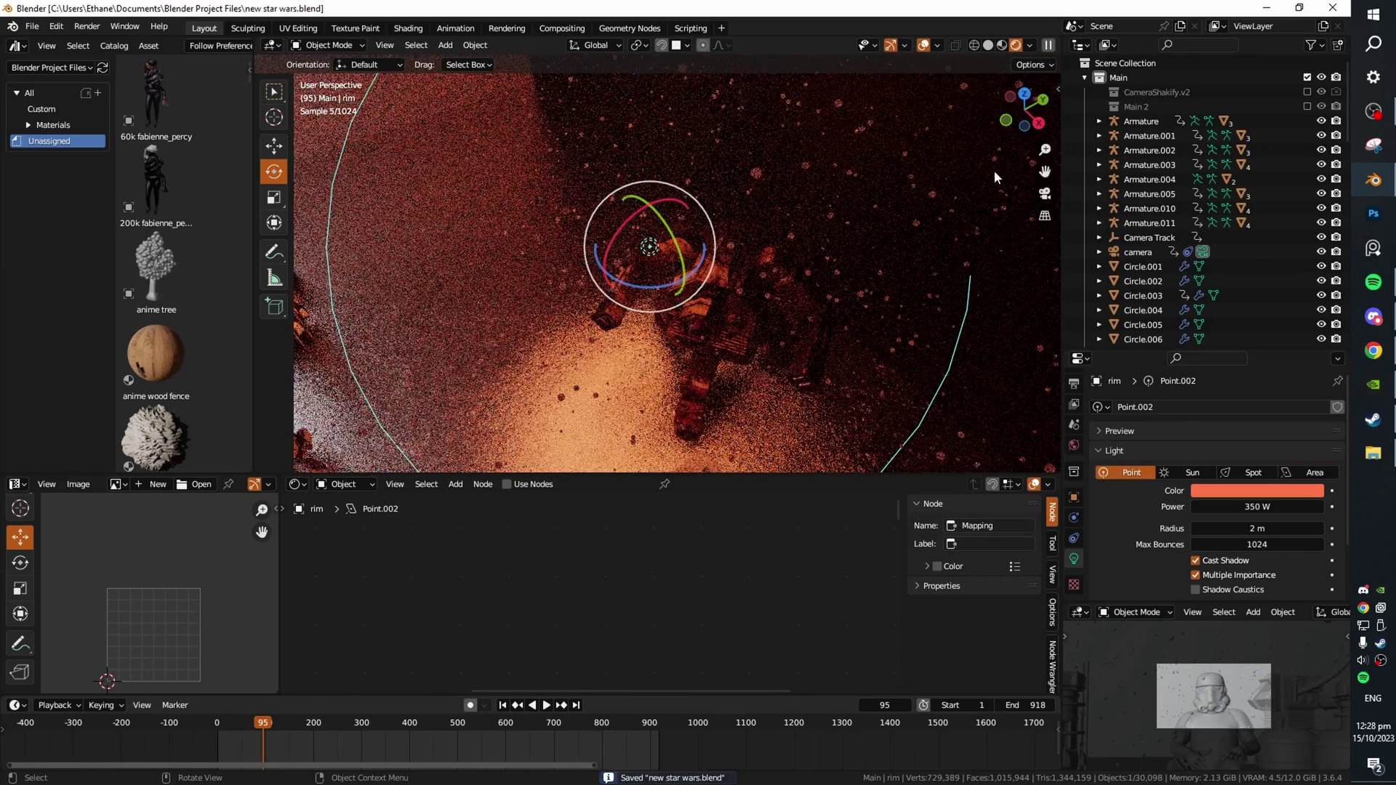
Step: Inspect the rim light's placement in the scene and check the camera shot with overlays and gizmos hidden
key(g)
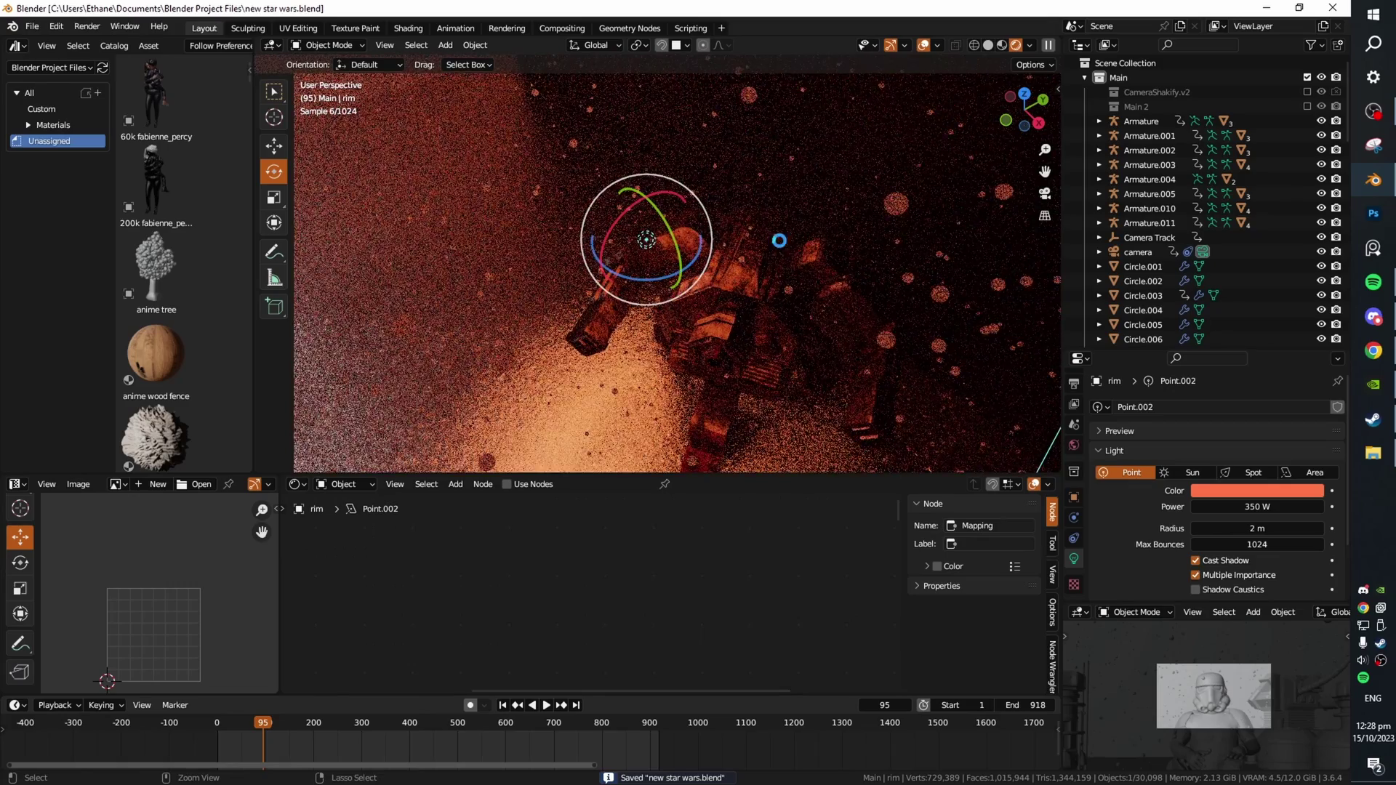
shift+middle_drag(773, 251, 848, 219)
scroll(876, 233, up, 2)
middle_drag(711, 255, 772, 258)
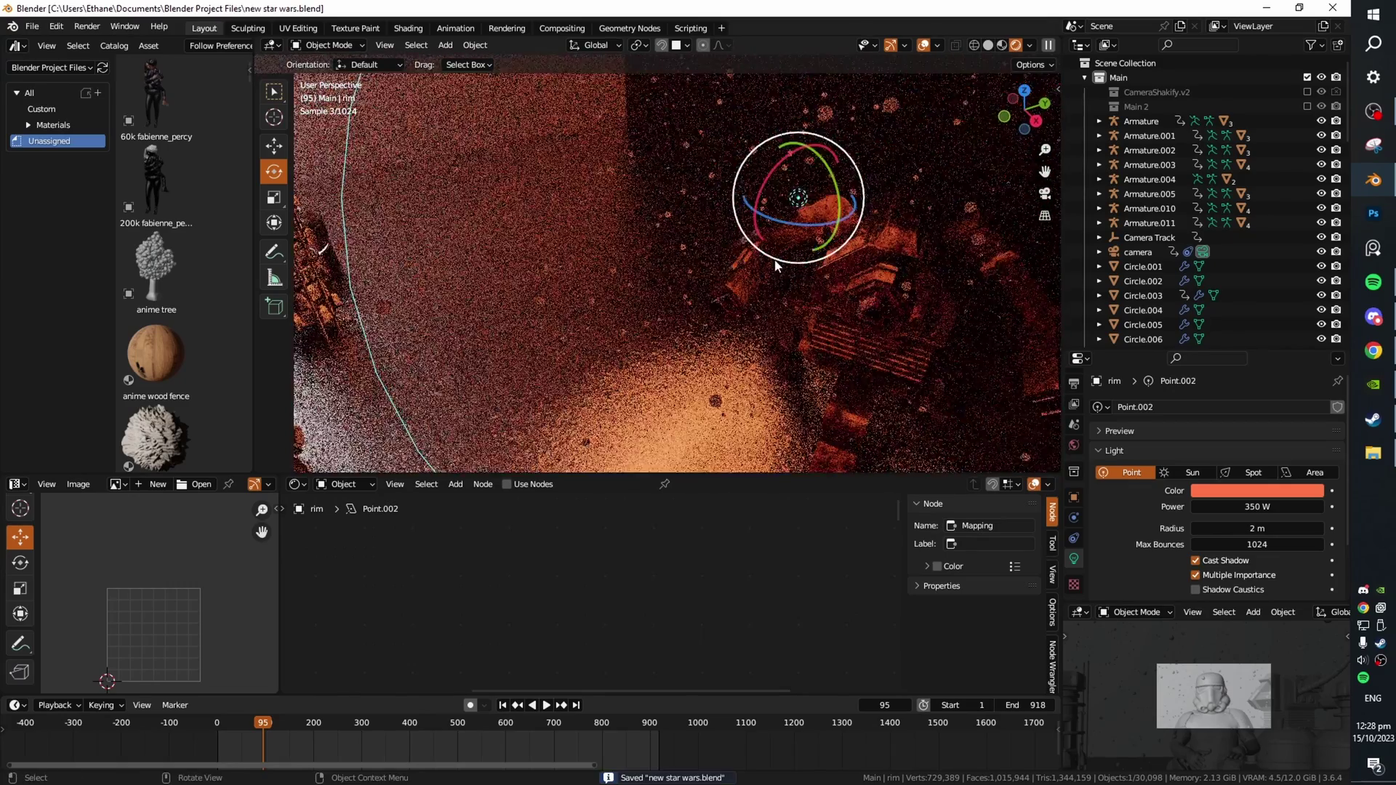
key(KP_0)
scroll(719, 277, up, 5)
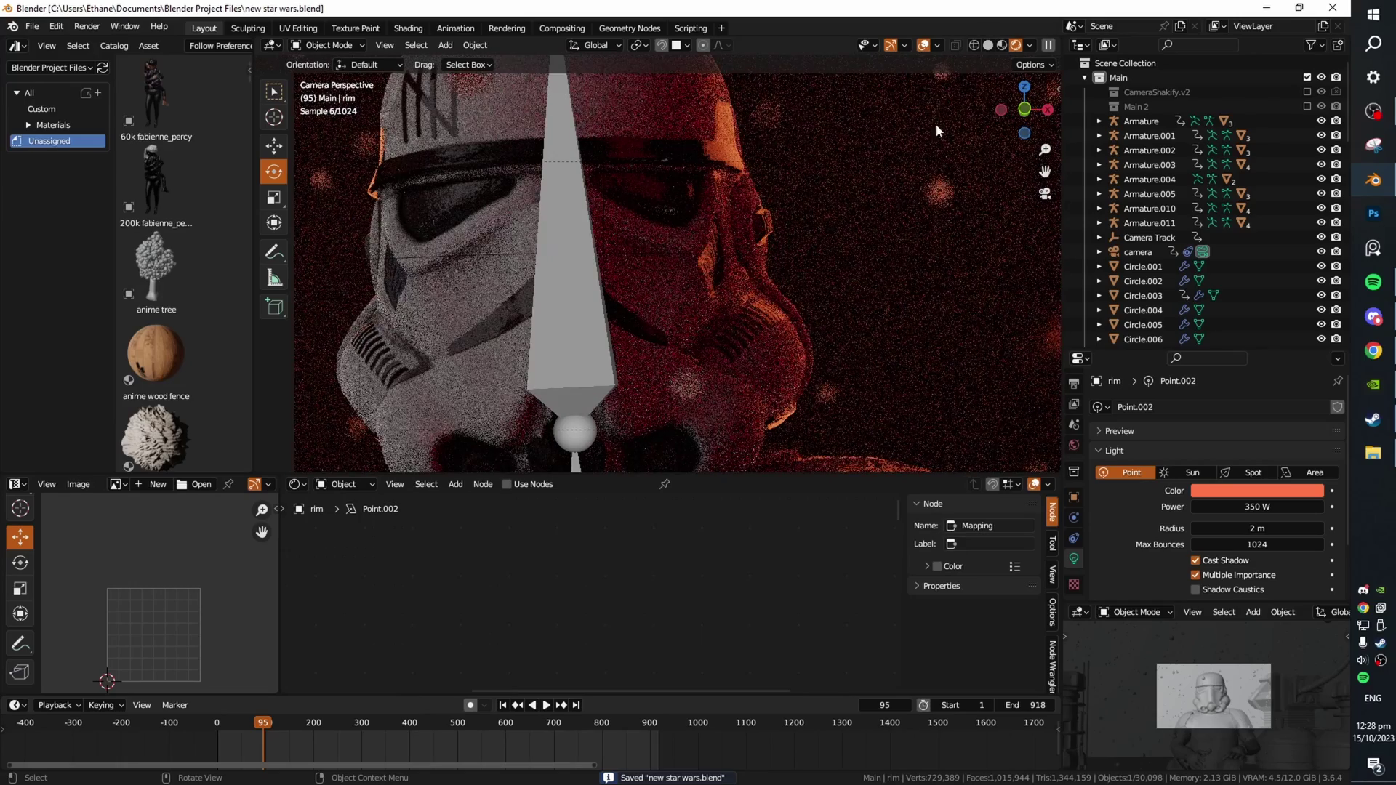
click(923, 45)
click(890, 45)
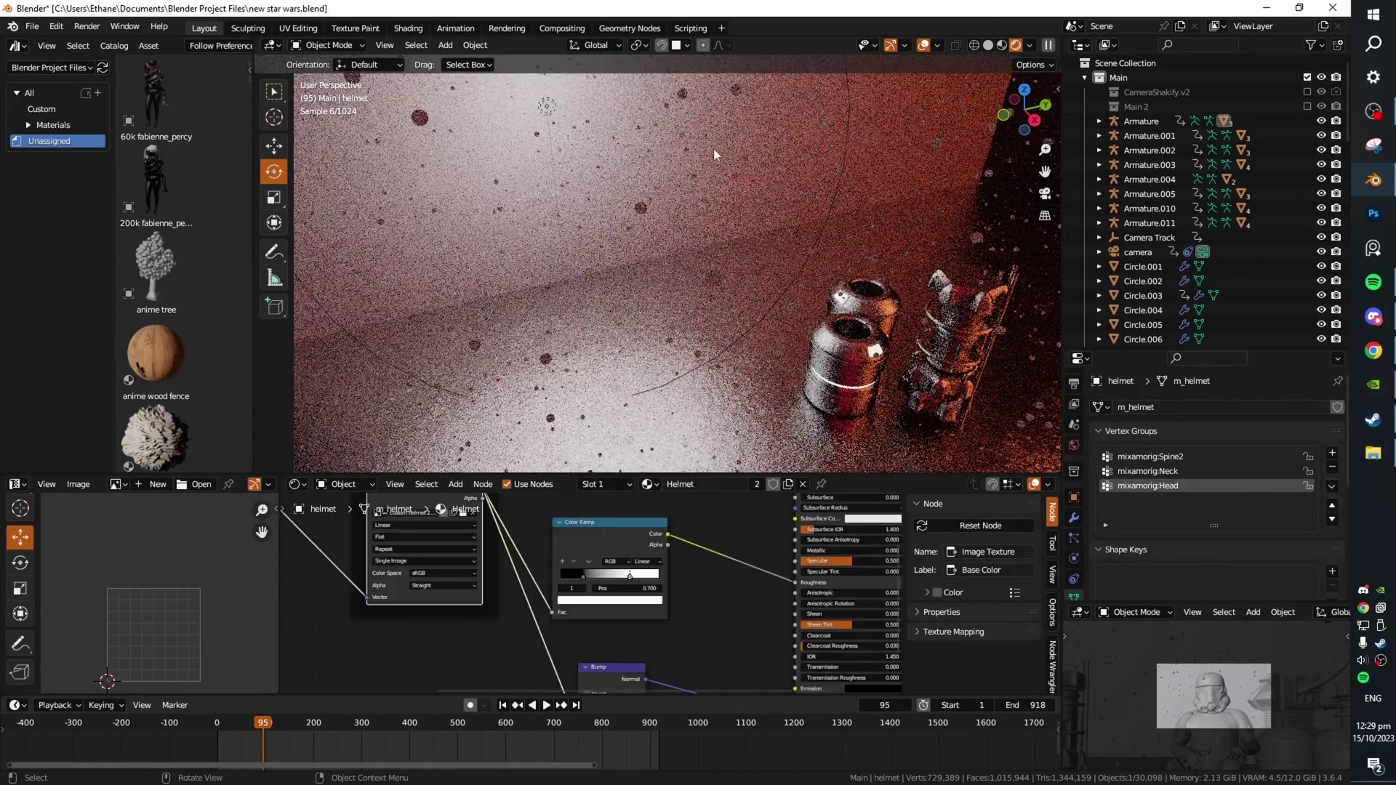
Step: Select the white key point light, inspect its placement, and show the camera shot with overlays hidden
click(547, 106)
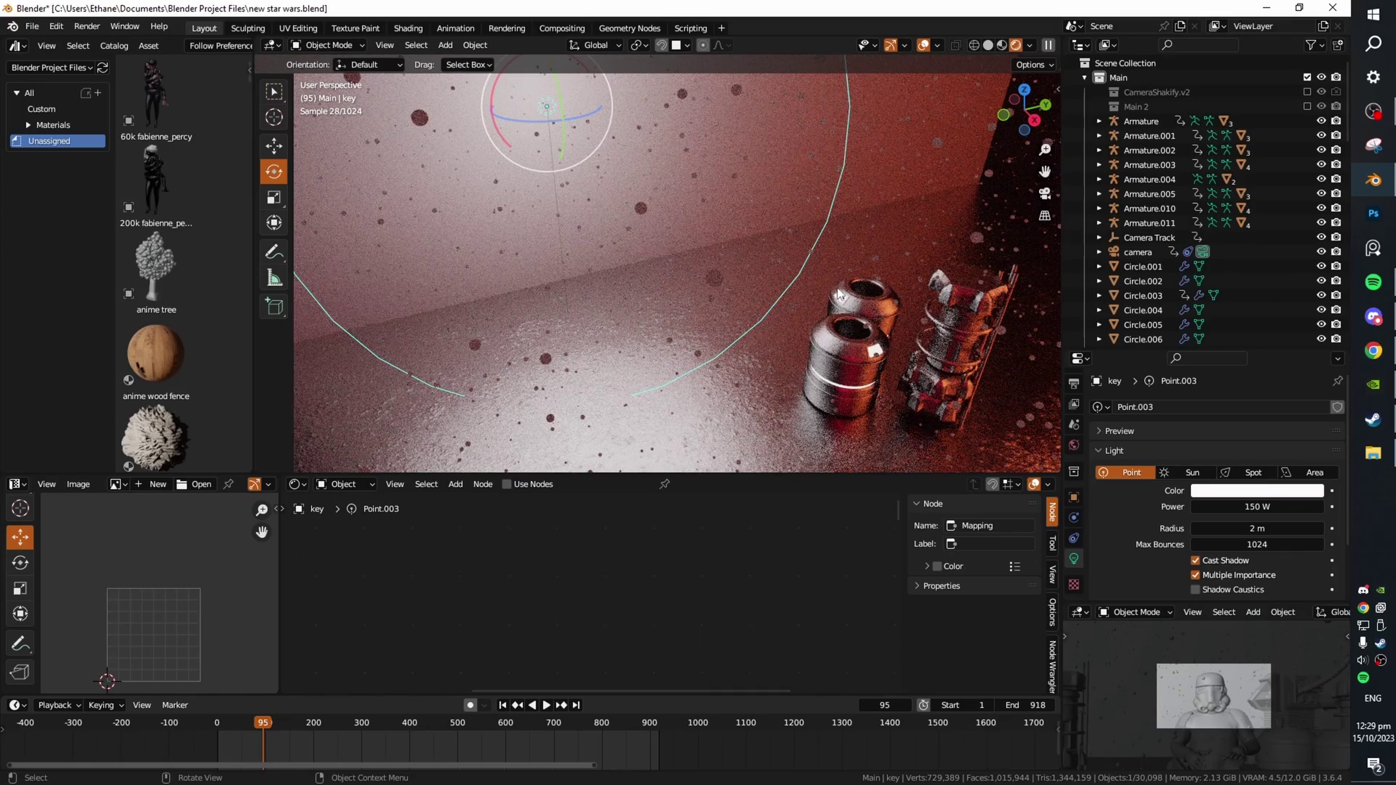
middle_drag(570, 99, 555, 85)
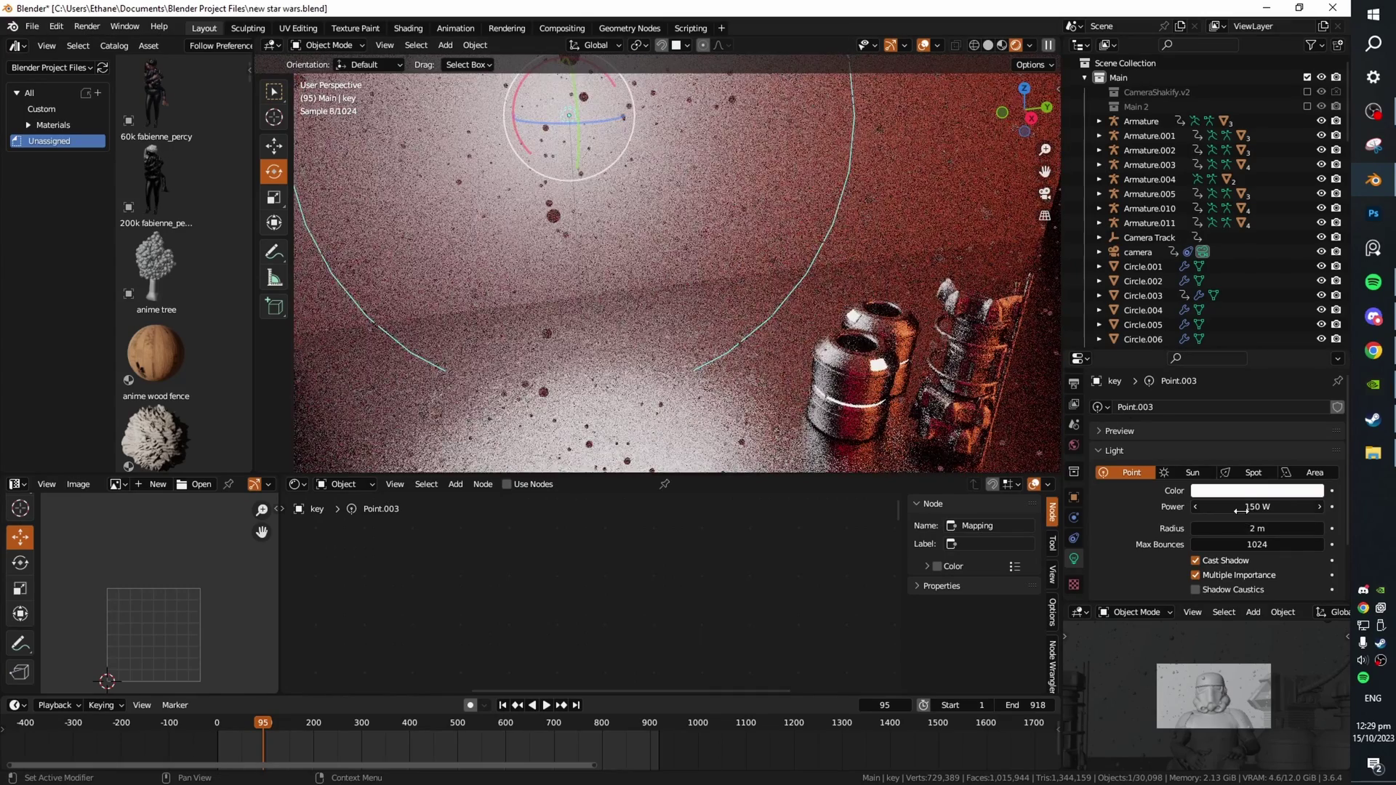
key(KP_0)
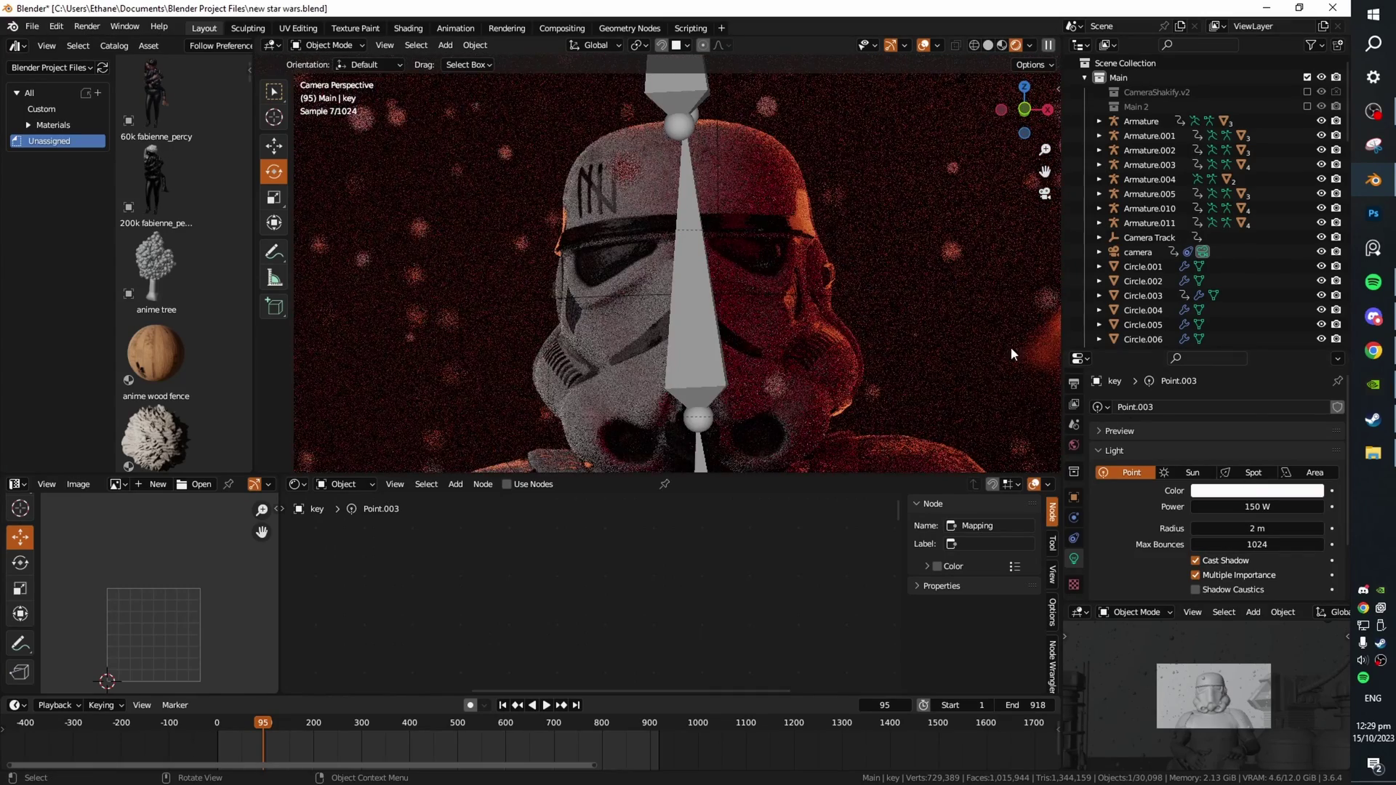
click(923, 45)
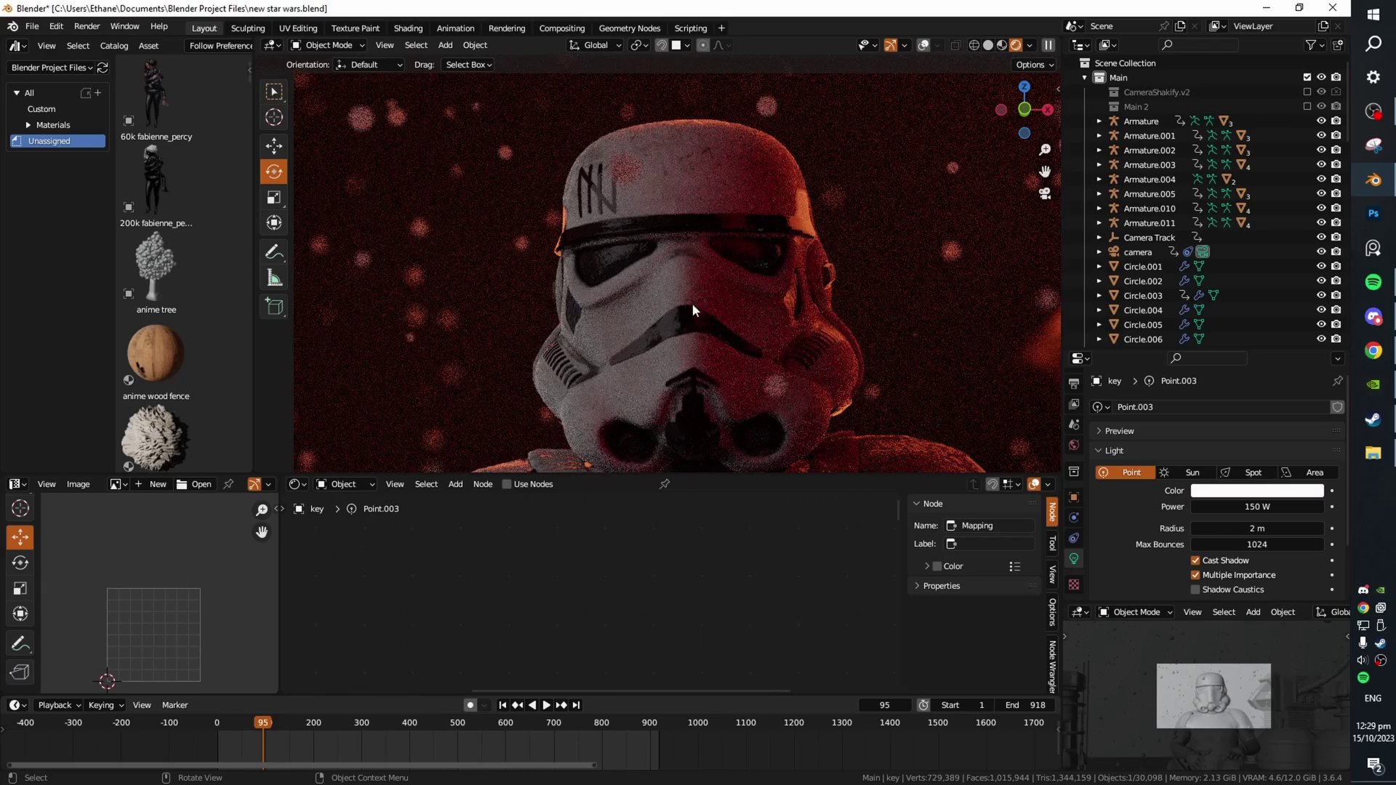
Step: Delete the key light to compare the shot without it and undo the deletion
key(Delete)
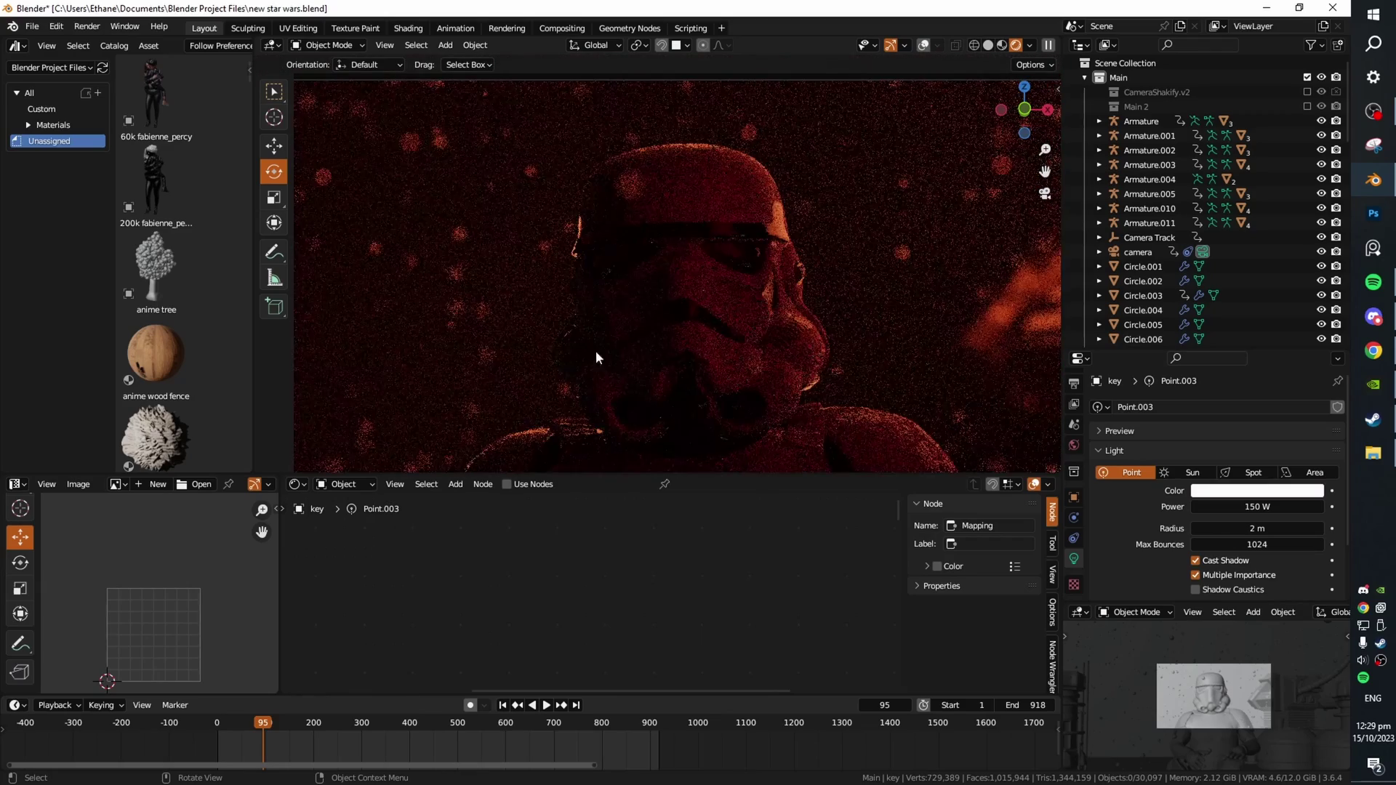
key(ctrl+z)
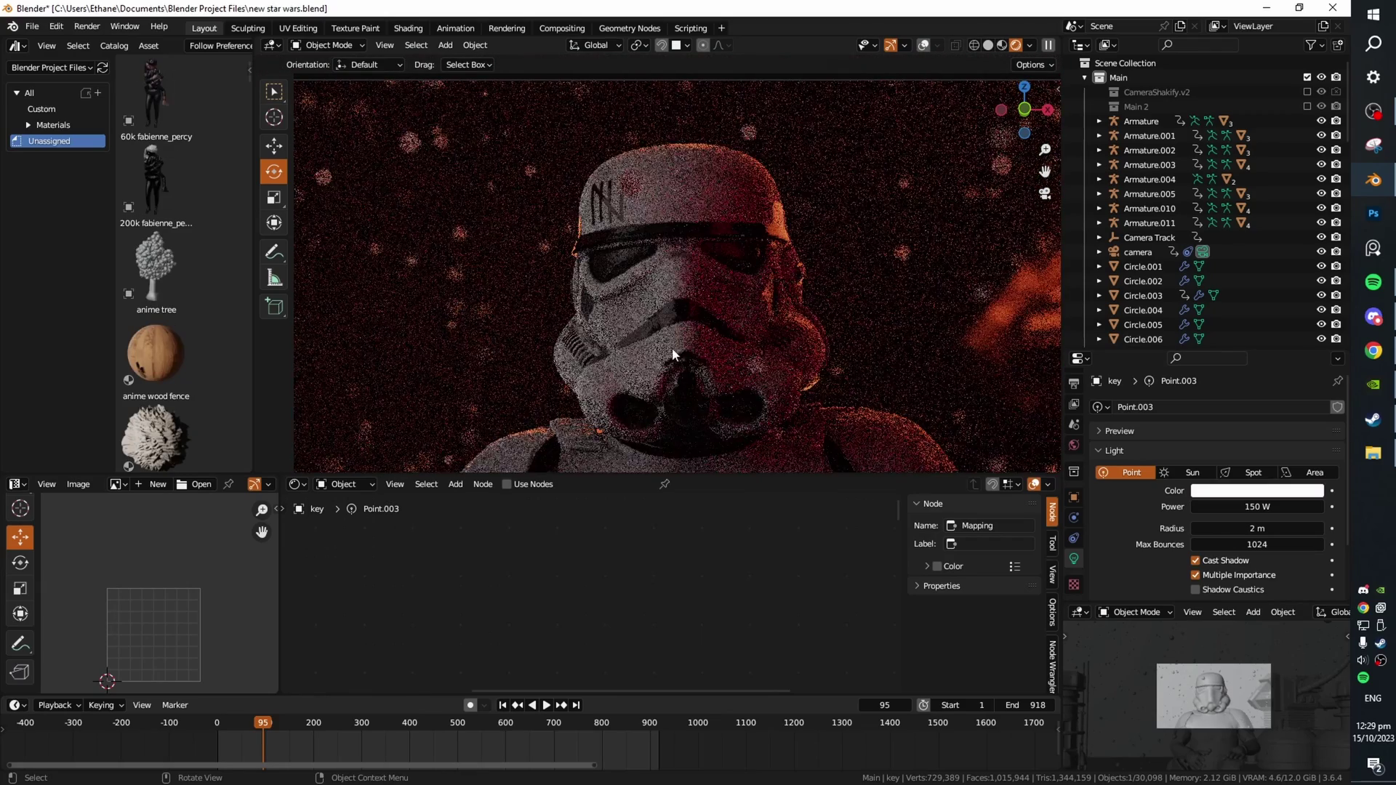
shift+middle_drag(694, 305, 675, 167)
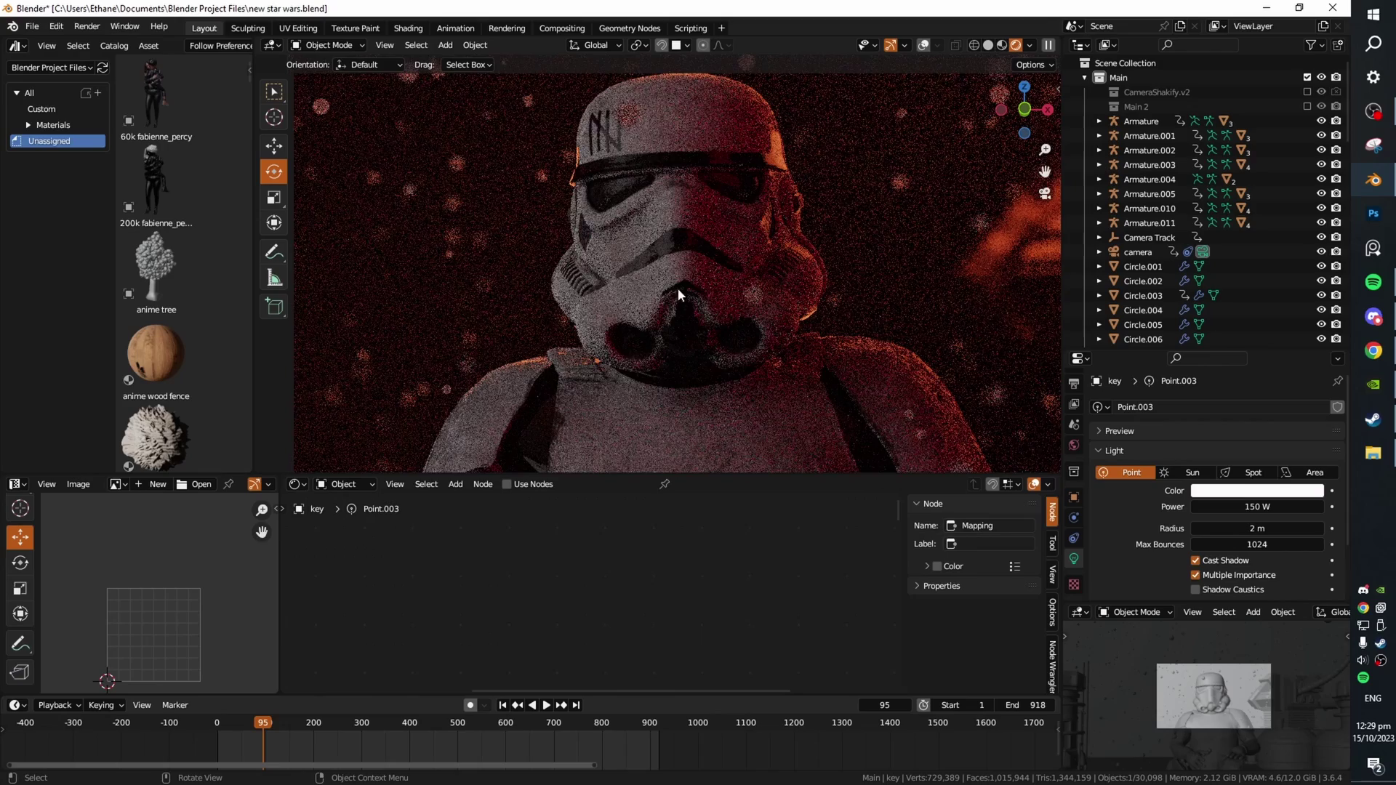
Step: Enlarge the 3D viewport downward and save the project file
drag(698, 474, 698, 615)
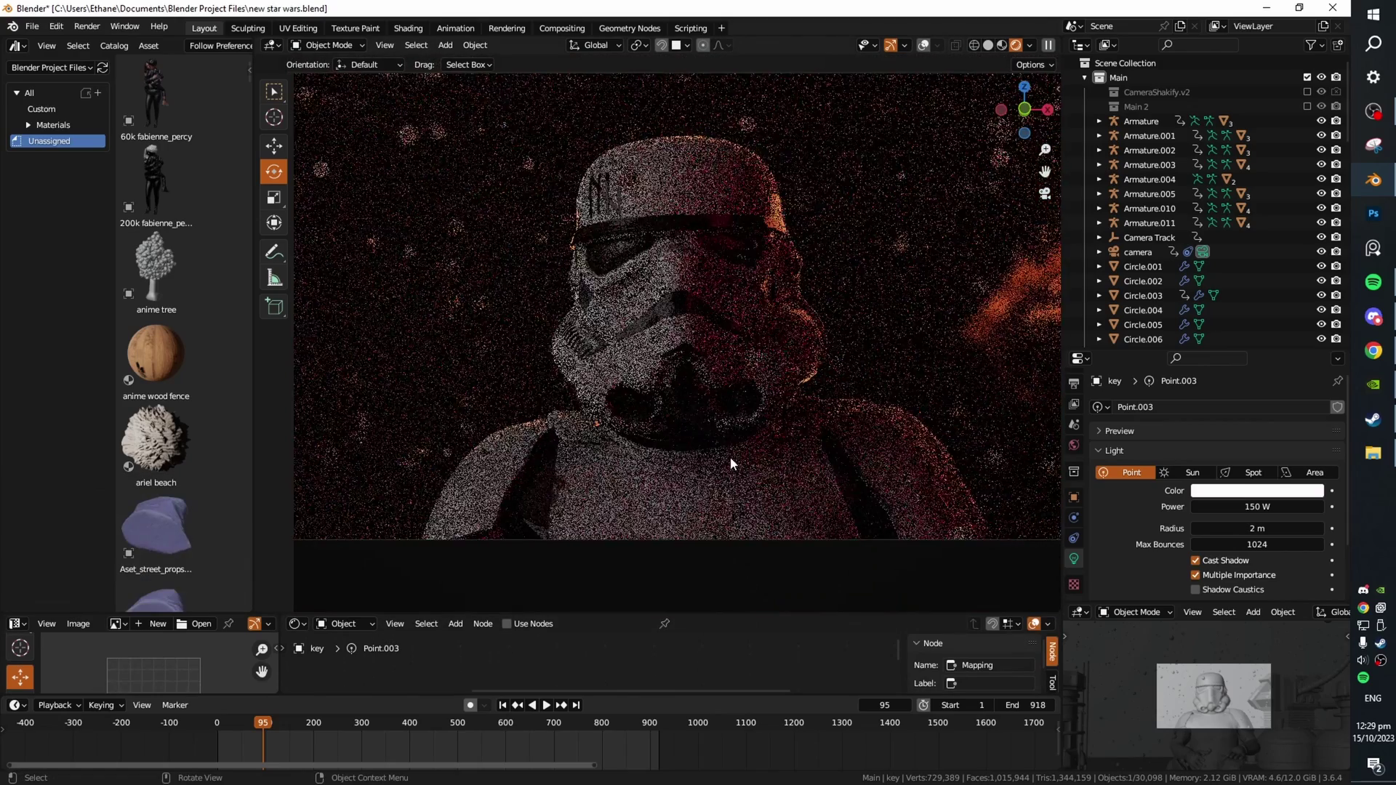
key(ctrl+s)
Step: Select the pink fill point light, inspect its placement, and show the rendered camera shot with overlays hidden
mouse_move(731, 461)
middle_down()
mouse_move(906, 324)
mouse_move(938, 60)
mouse_move(960, 62)
middle_up()
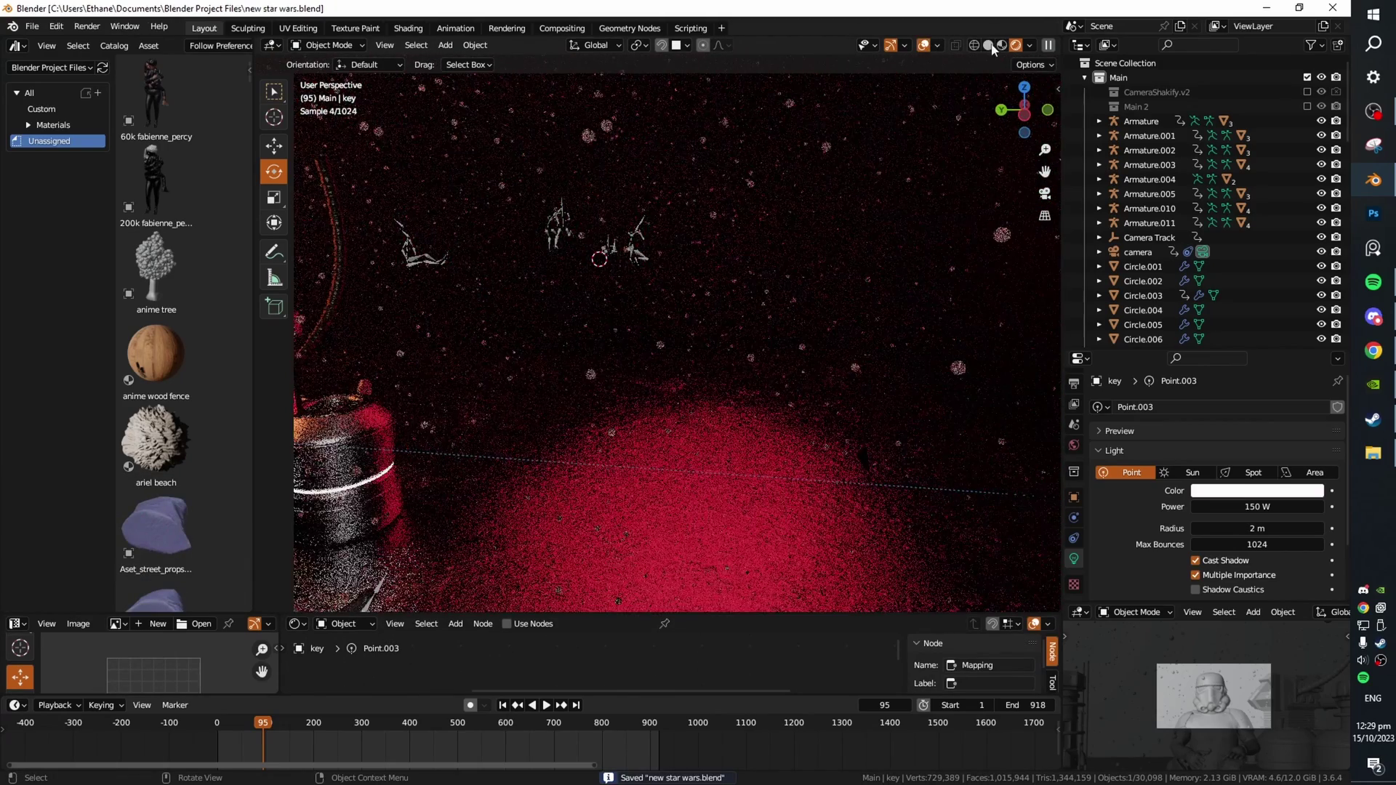
click(988, 46)
click(707, 248)
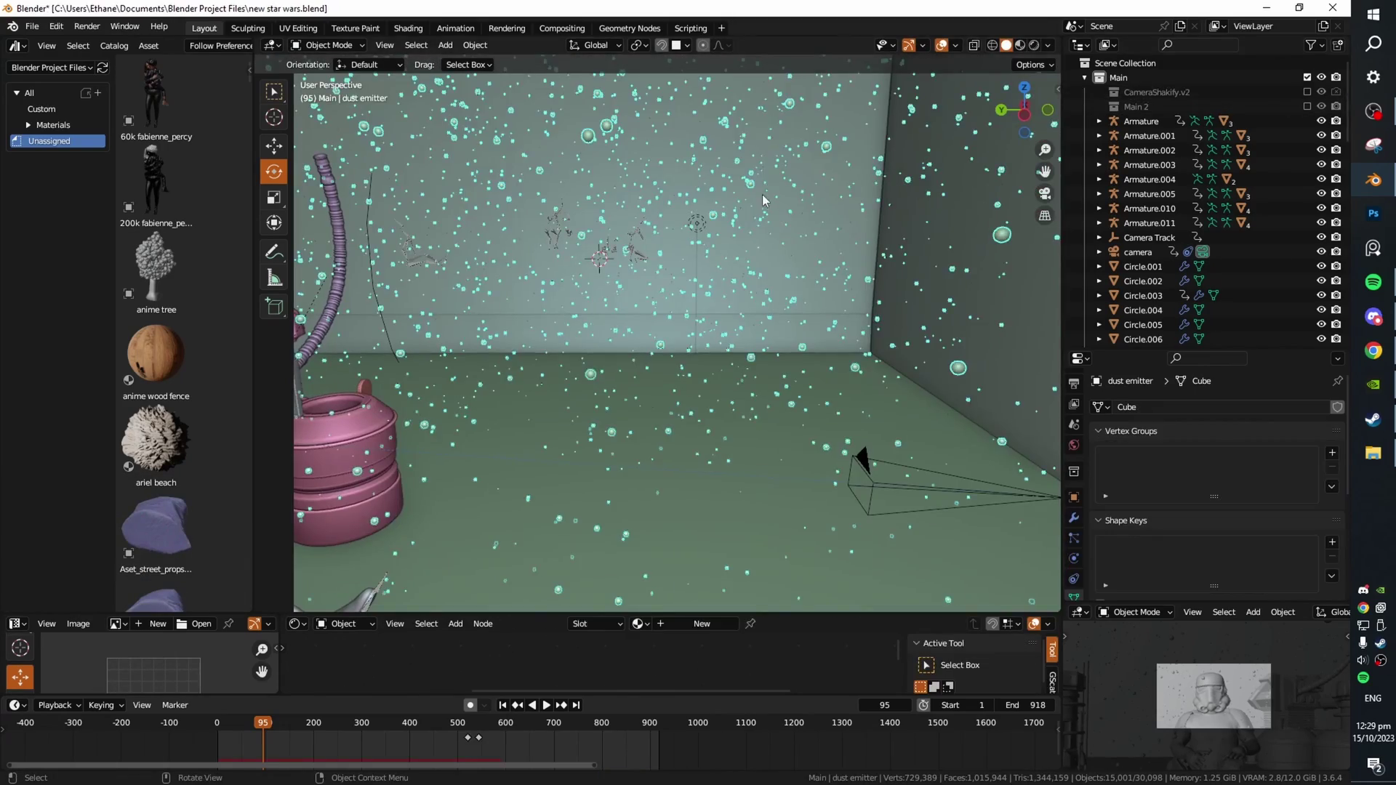
click(698, 215)
middle_drag(719, 214, 760, 252)
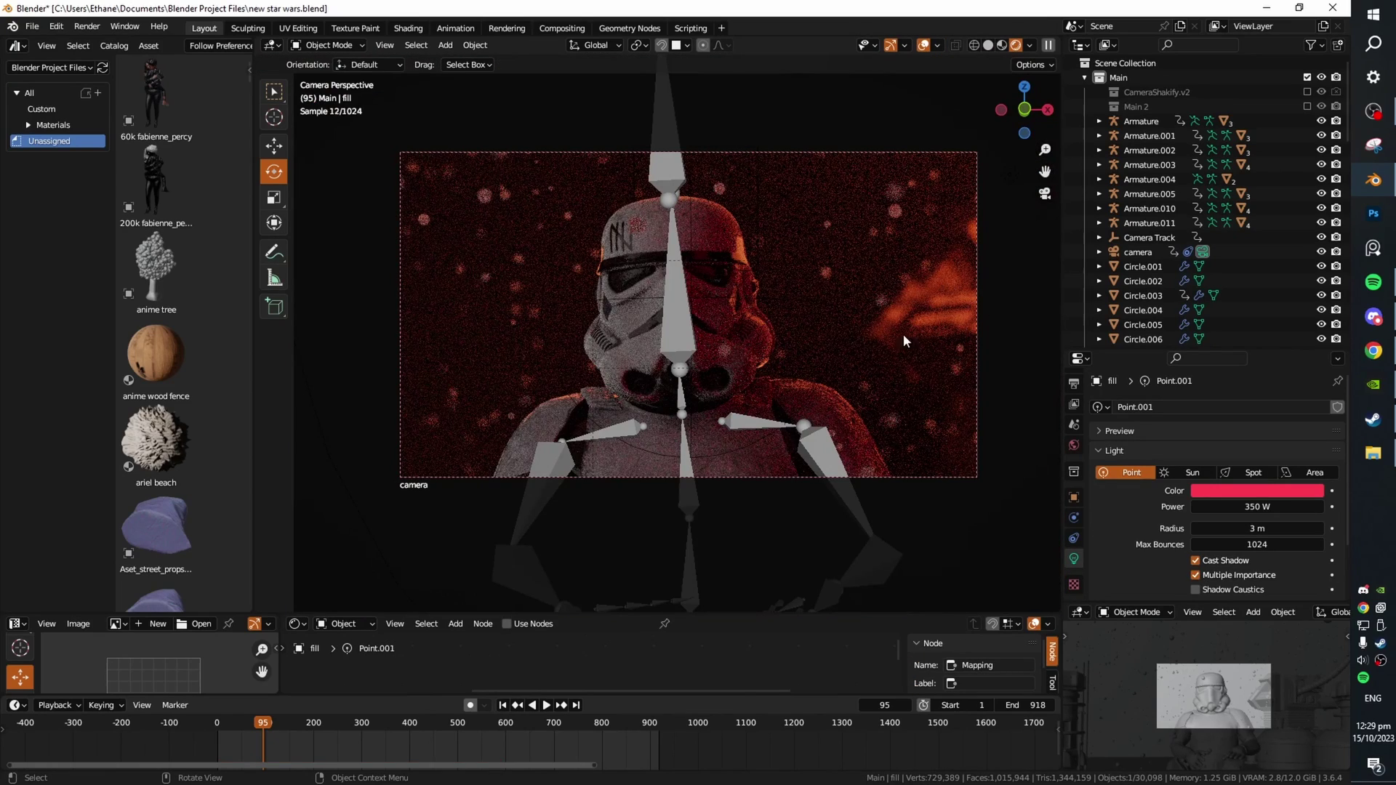
click(922, 46)
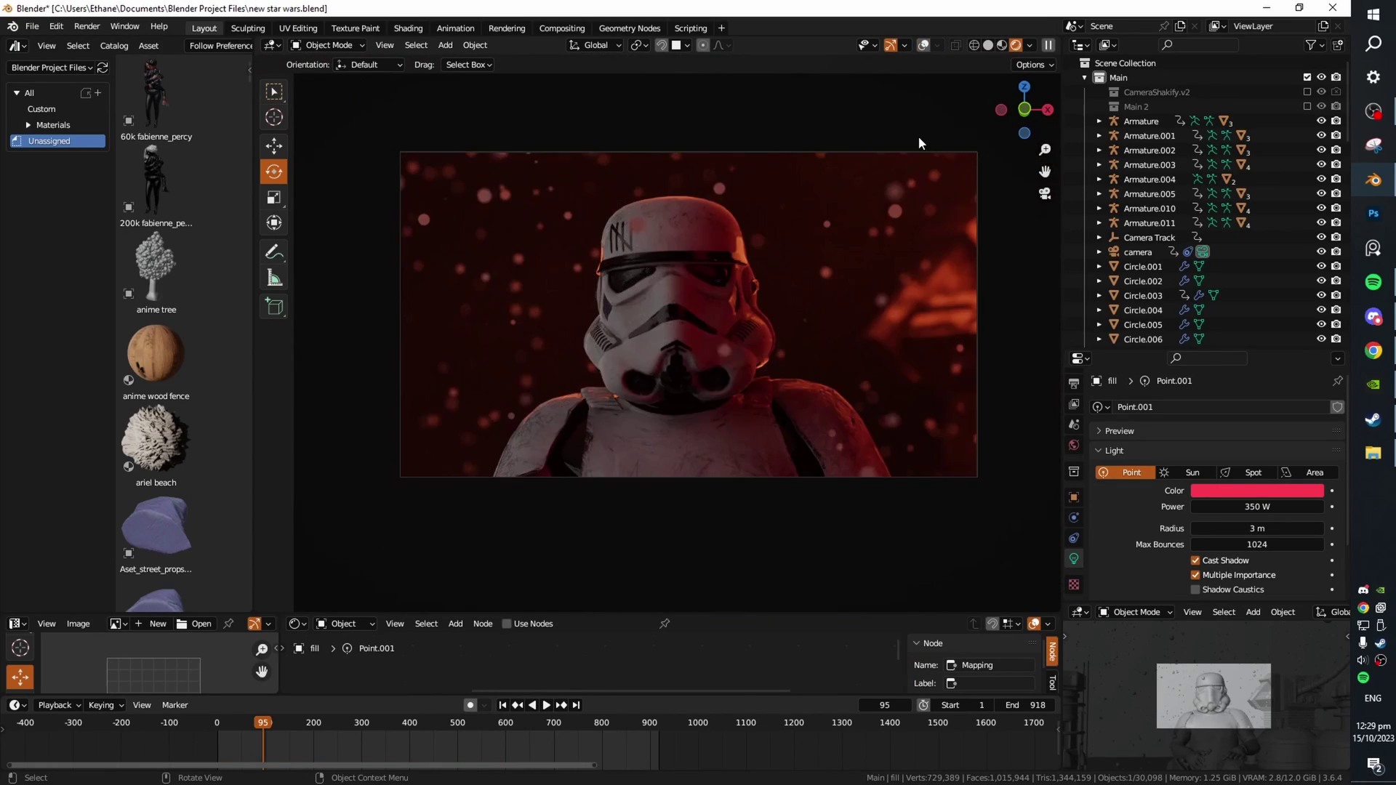
Step: Hide the fill light to compare the shot without it and undo the hiding
key(h)
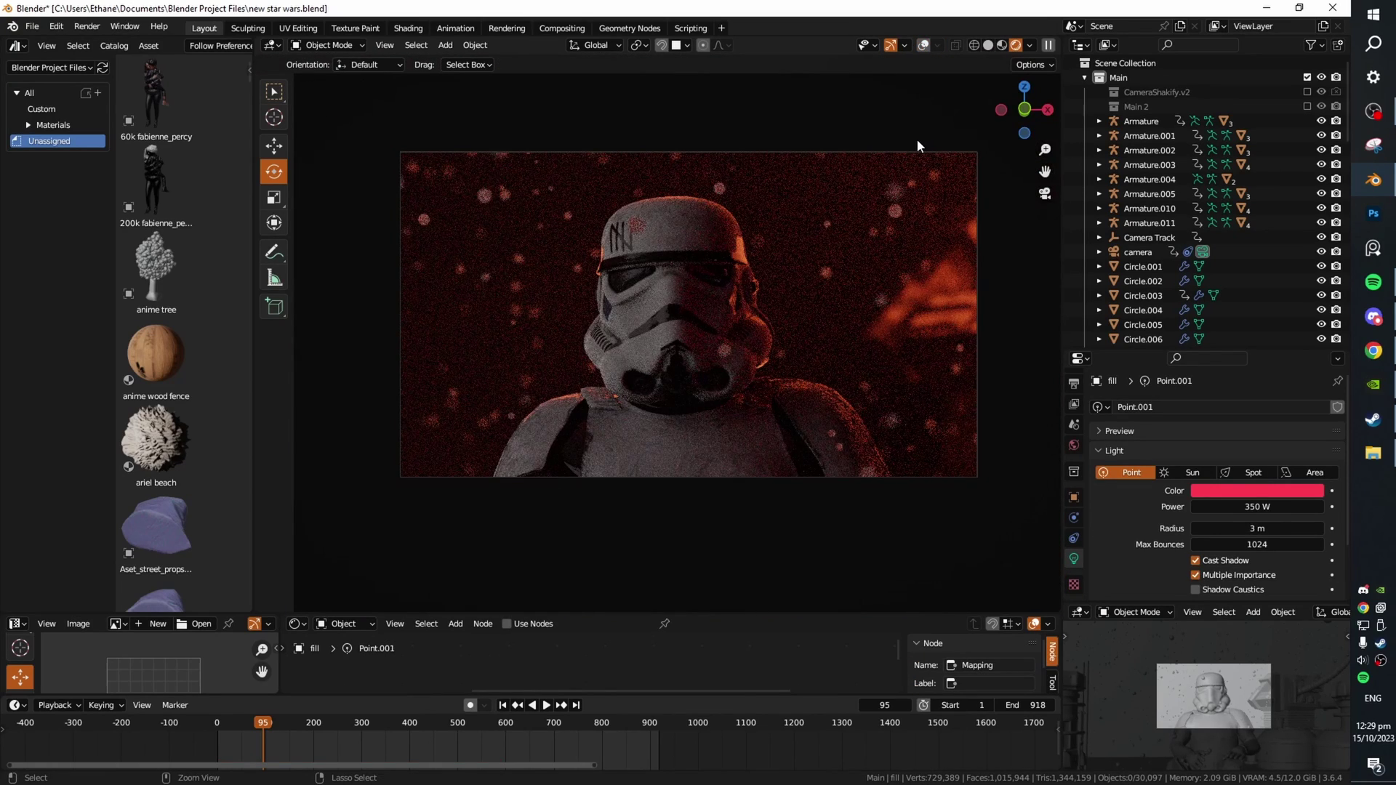
key(ctrl+z)
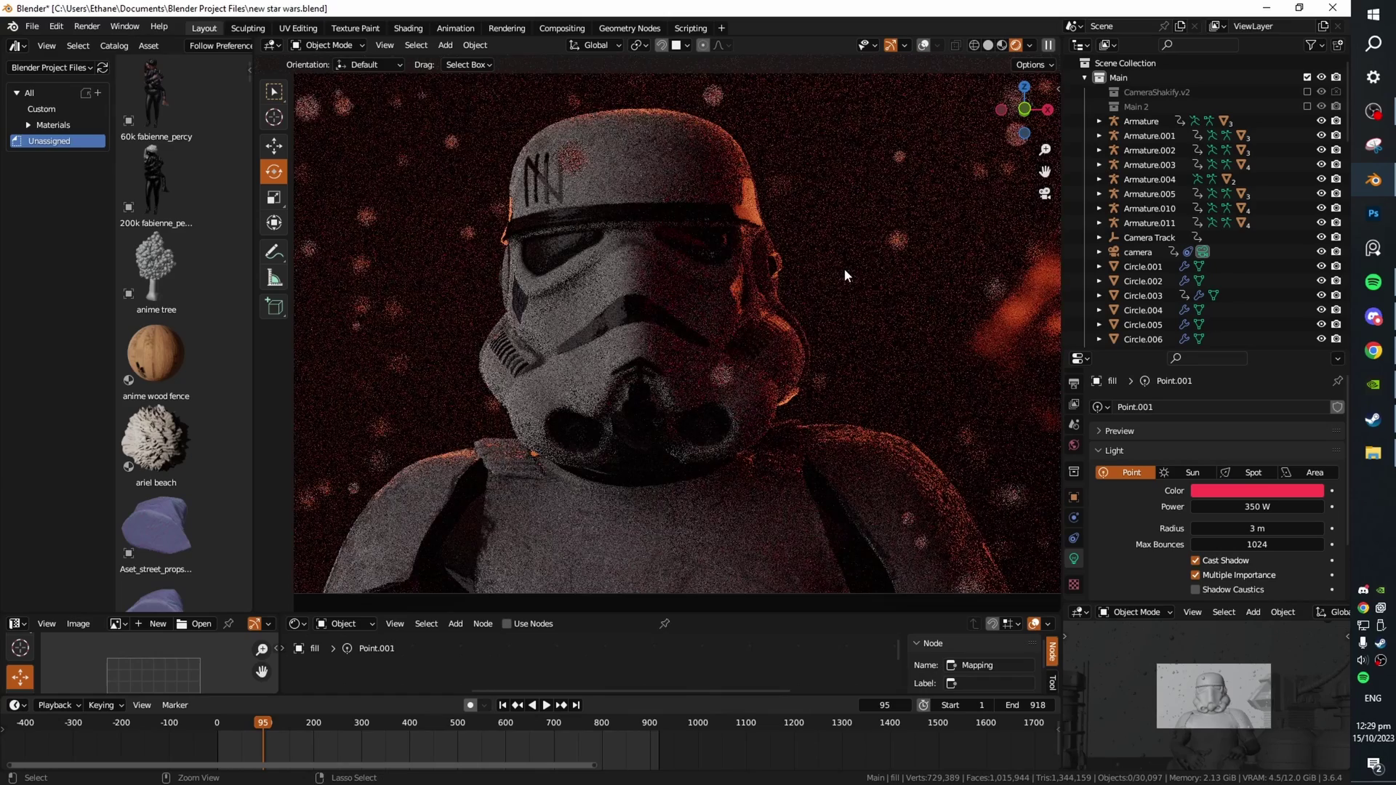
key(ctrl+z)
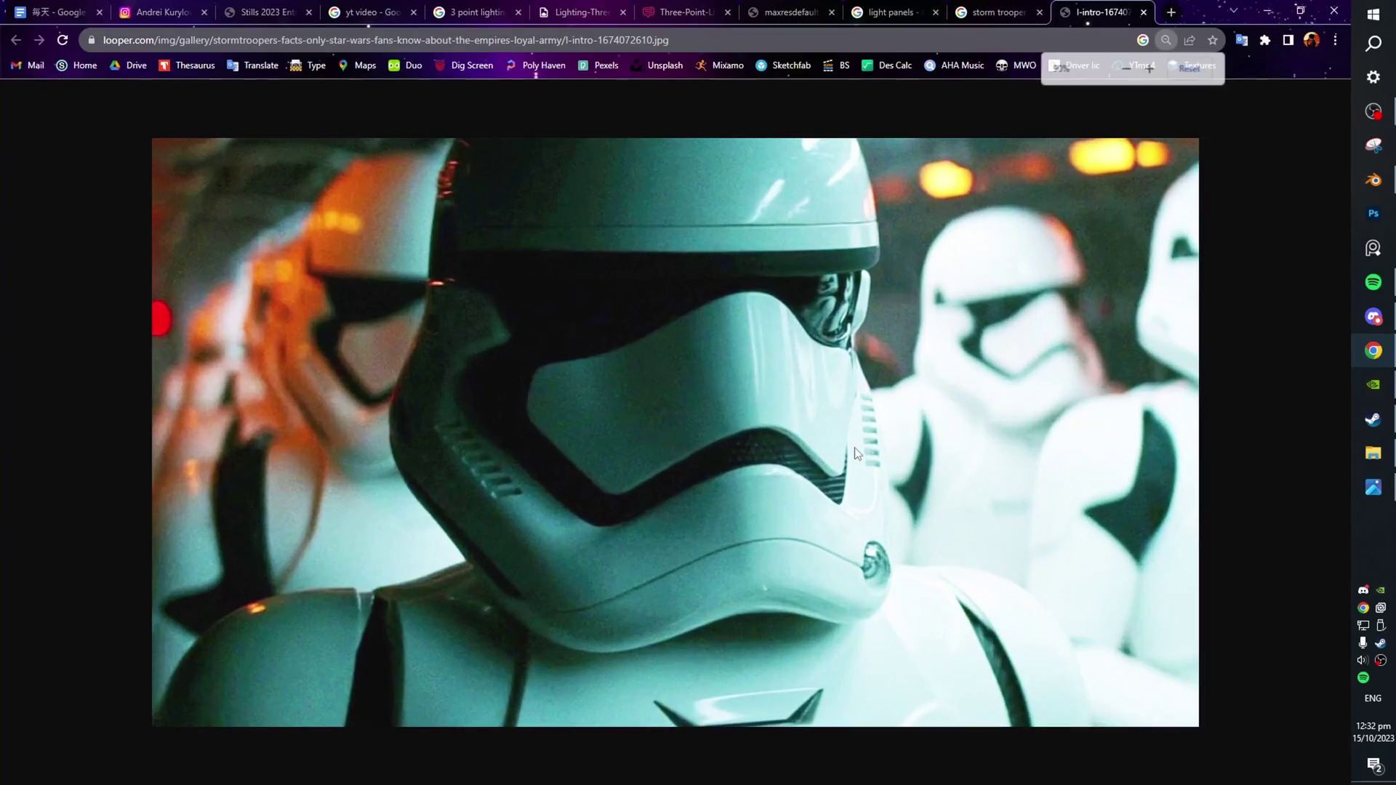
Step: Switch to the browser and examine the lighting in the close-up stormtrooper photo and the Jakku raid image
ctrl+scroll(853, 448, up, 1)
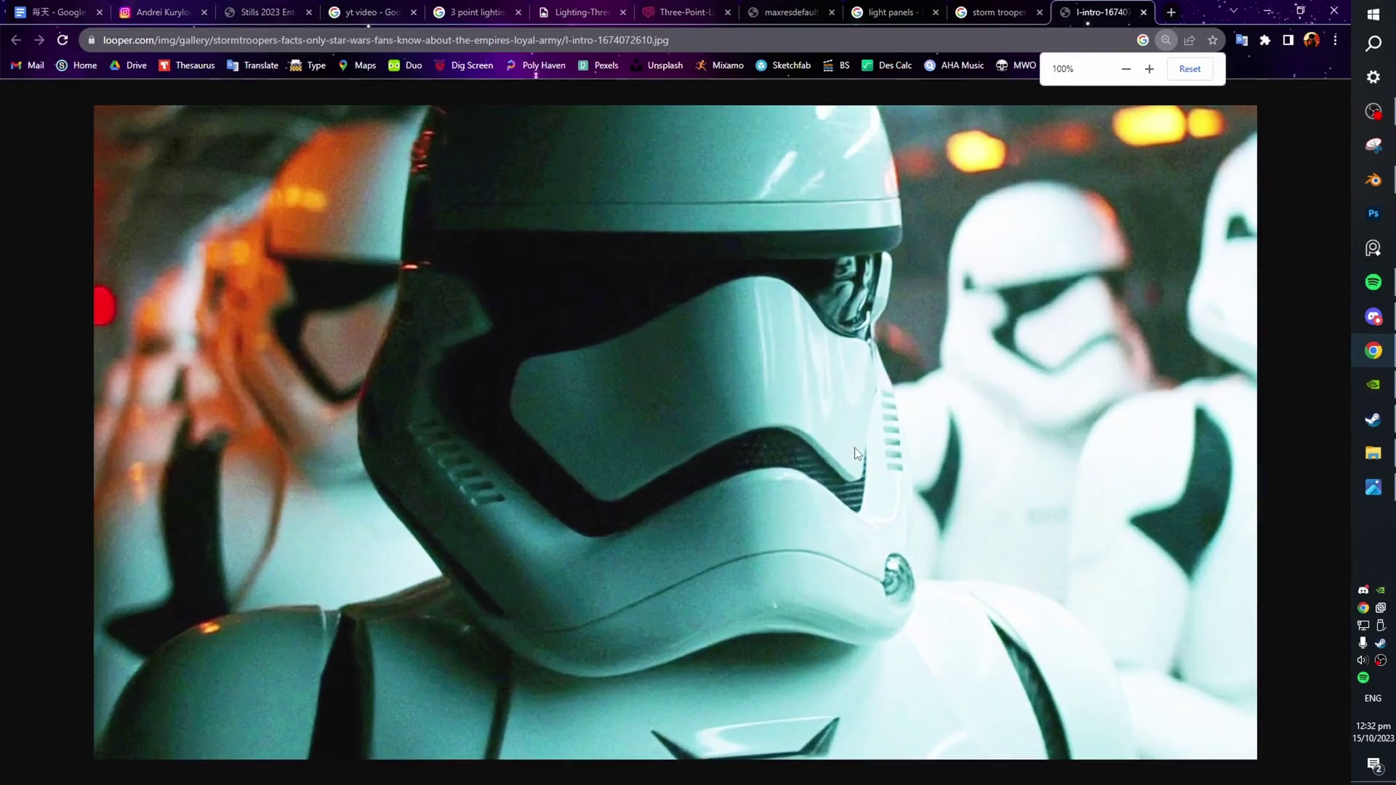
ctrl+scroll(854, 447, down, 2)
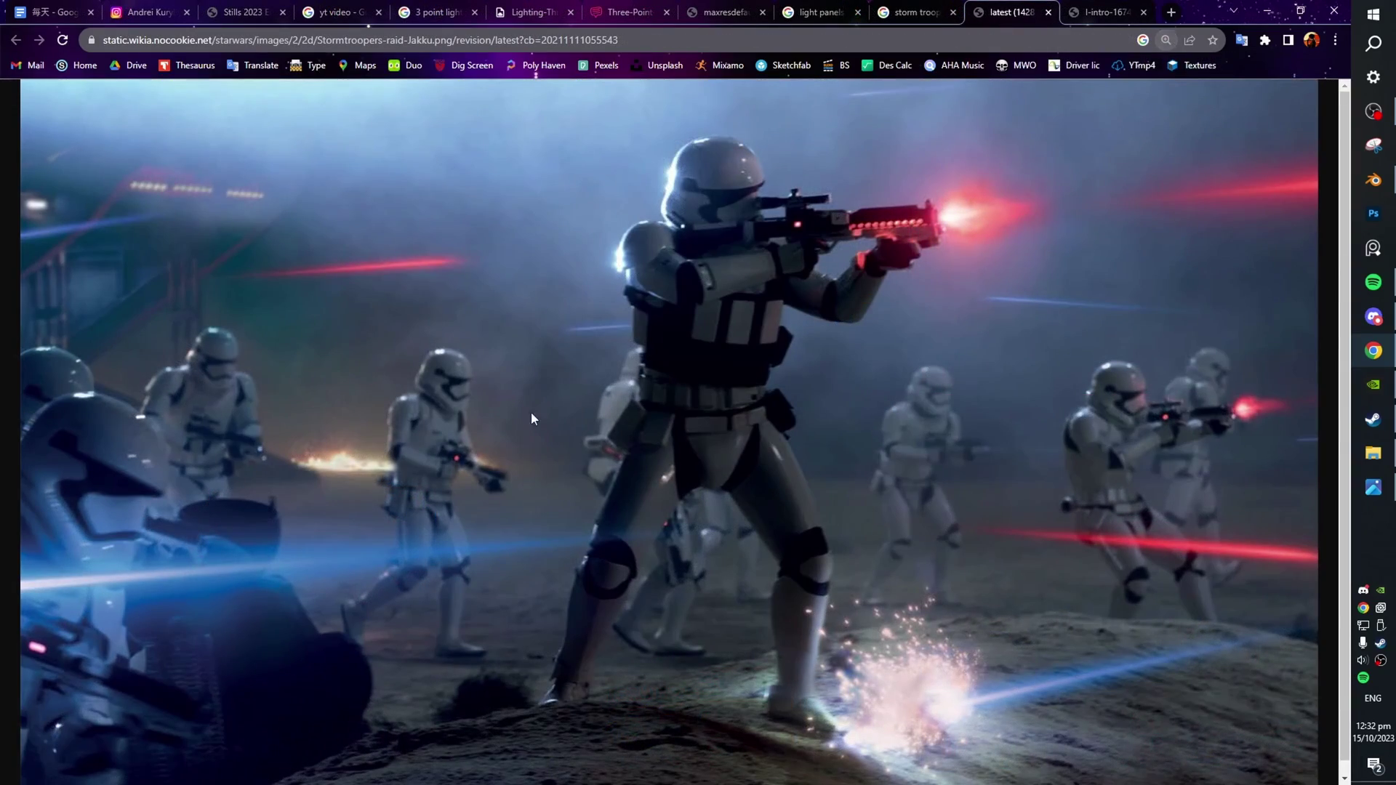
ctrl+scroll(203, 325, up, 4)
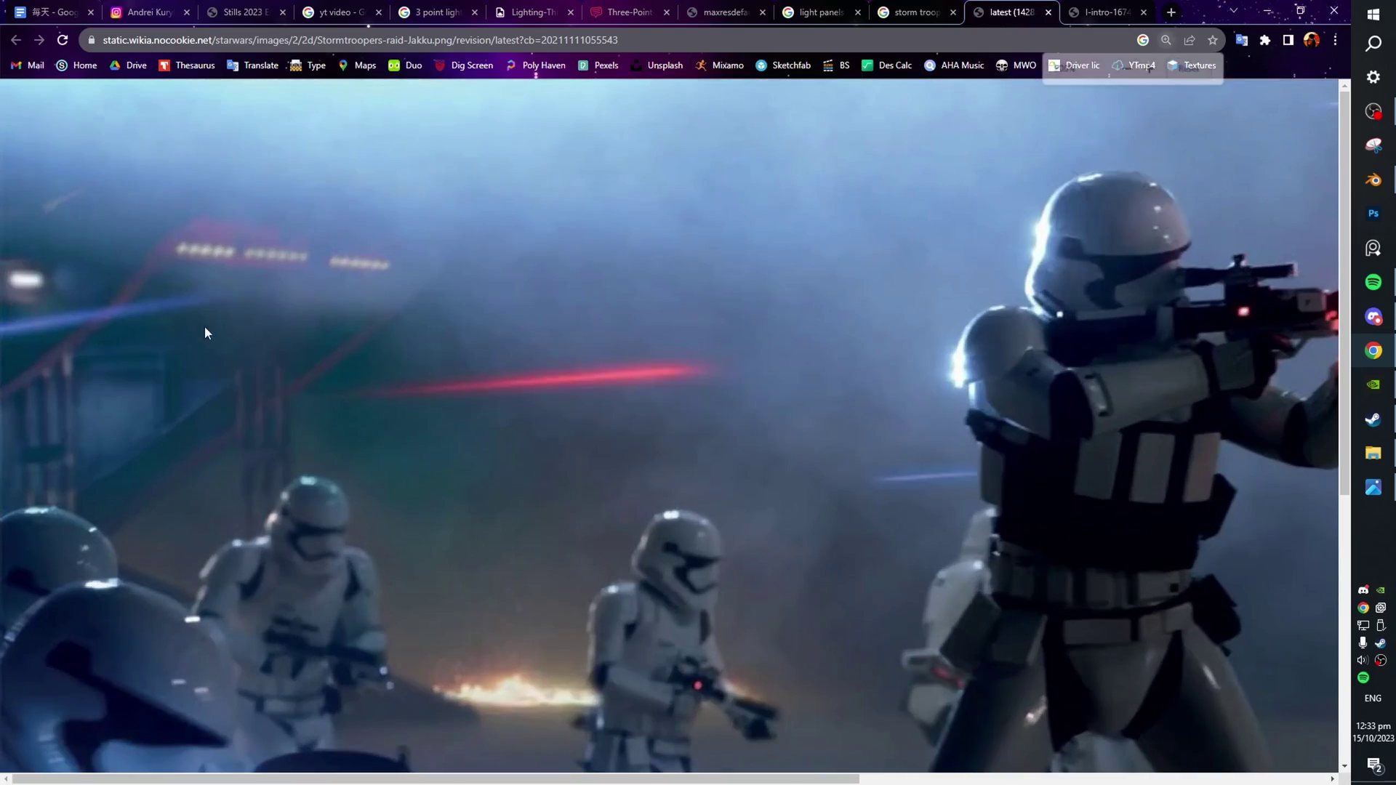
ctrl+scroll(408, 330, down, 4)
ctrl+scroll(1013, 519, down, 1)
ctrl+scroll(1021, 526, up, 2)
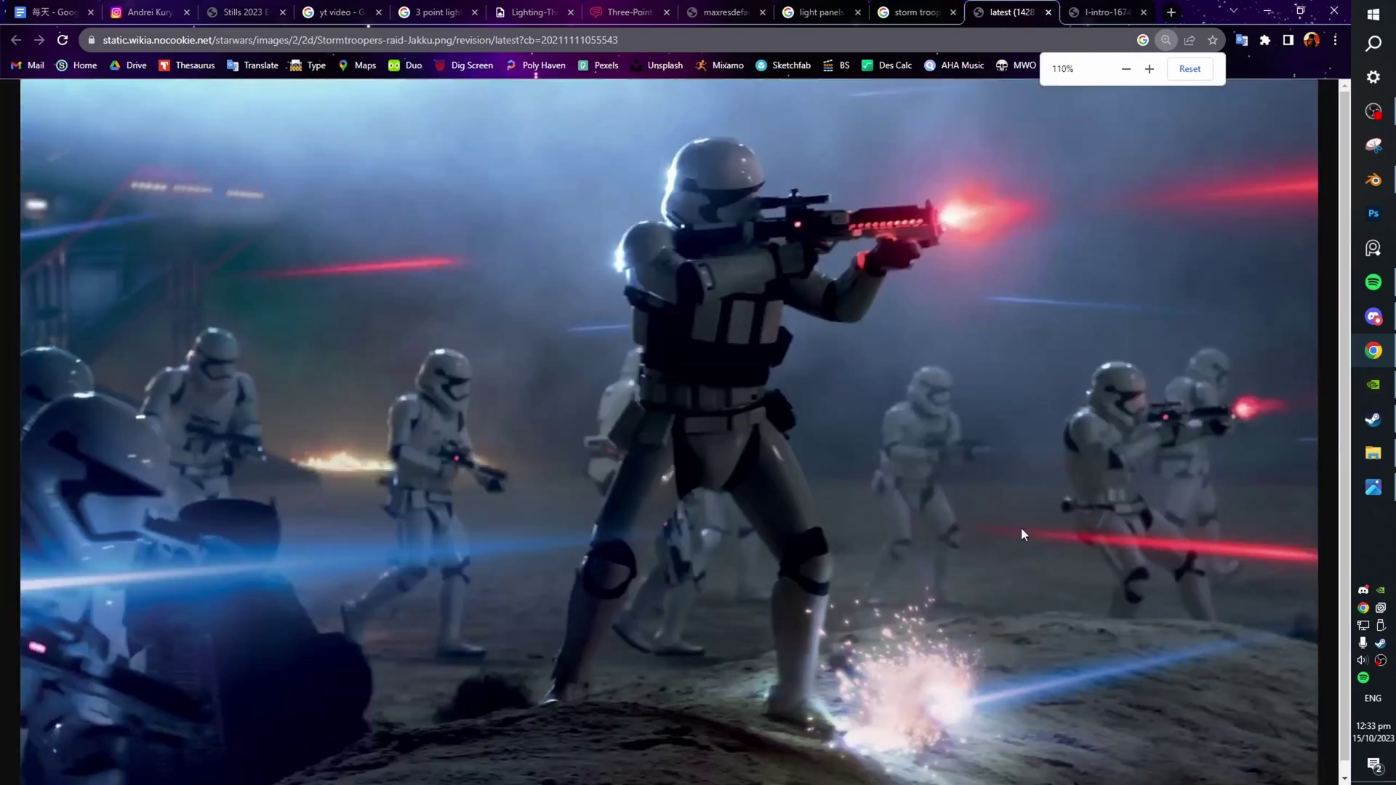
ctrl+scroll(1149, 509, up, 1)
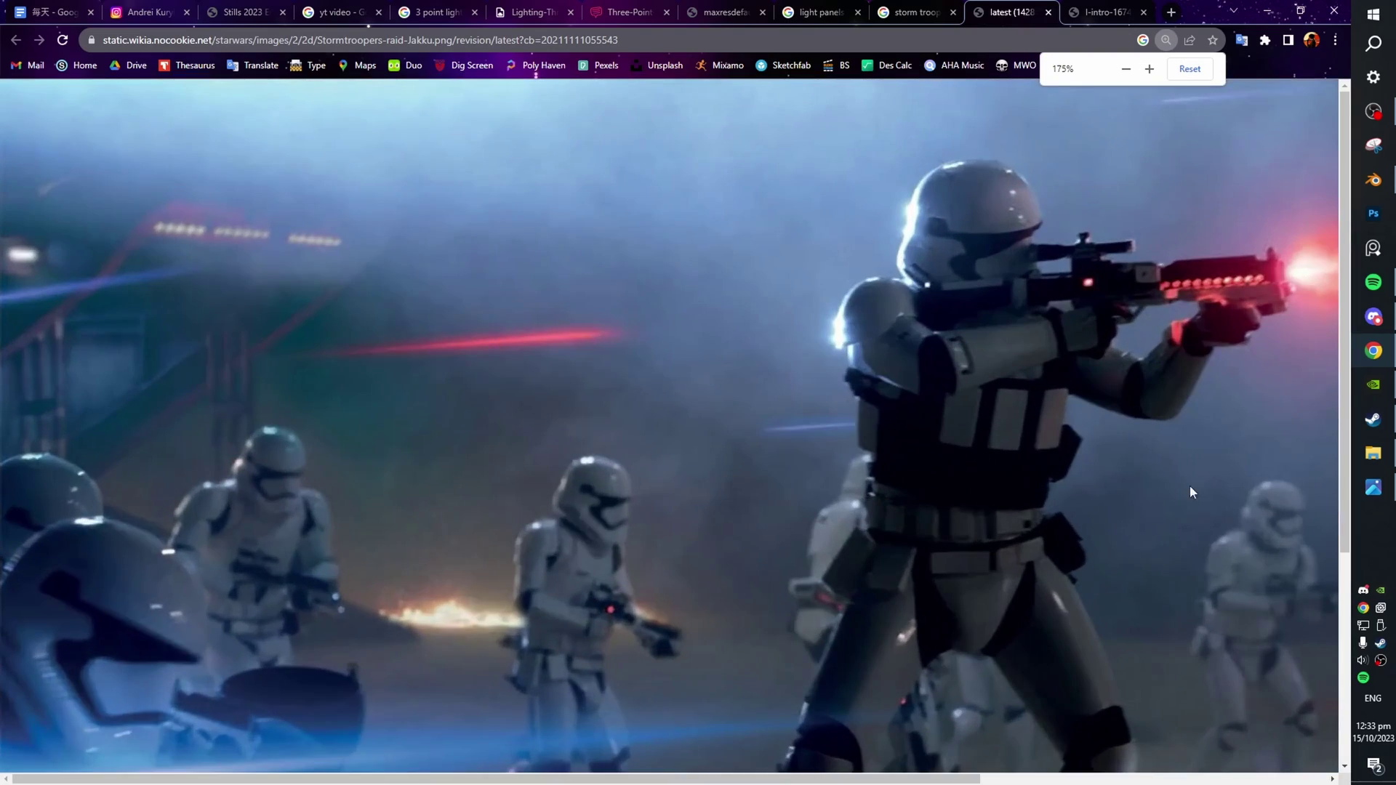
Step: Switch to Blender, select the volume object, and inspect how it encloses the stormtrooper set and its lights
click(1374, 180)
key(KP_0)
scroll(905, 353, down, 3)
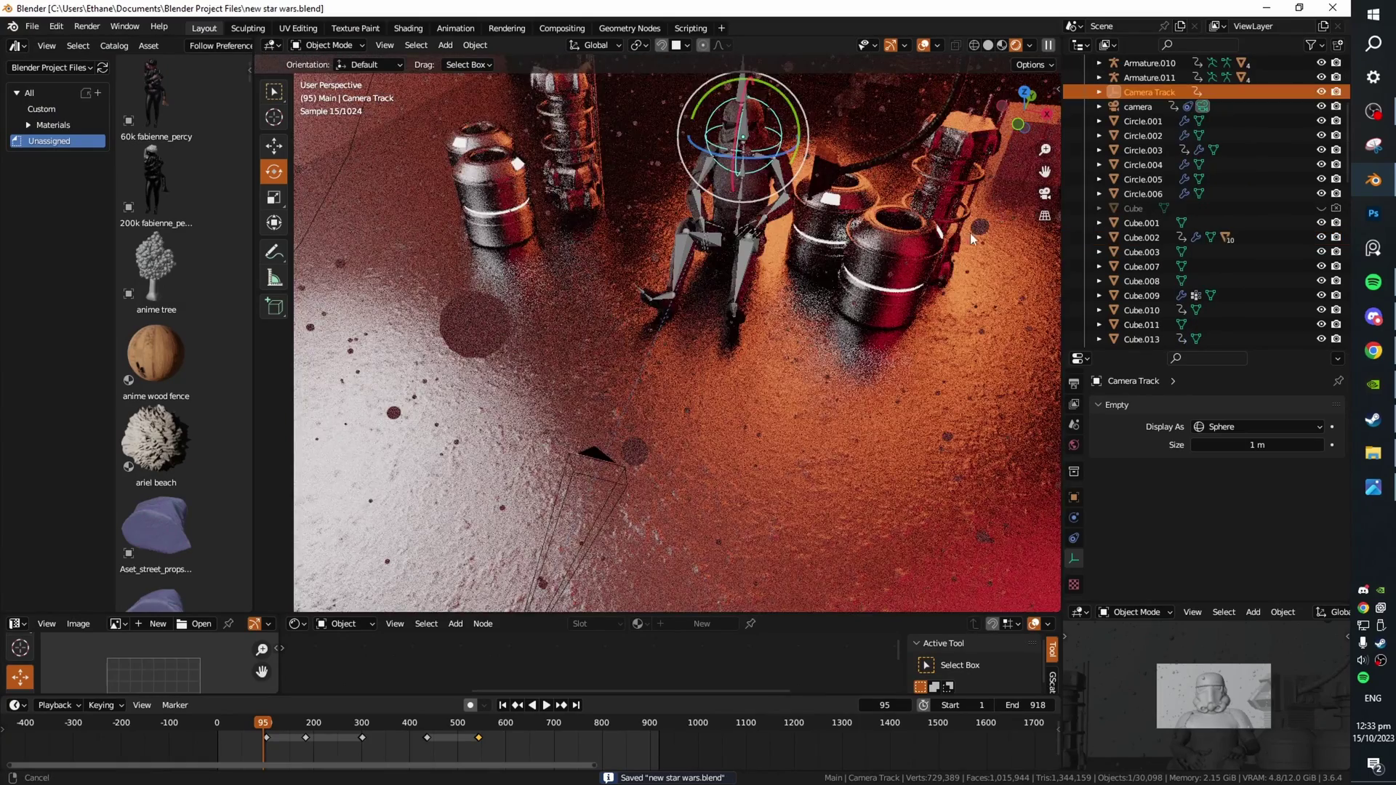
middle_drag(973, 240, 1032, 240)
scroll(1215, 285, down, 10)
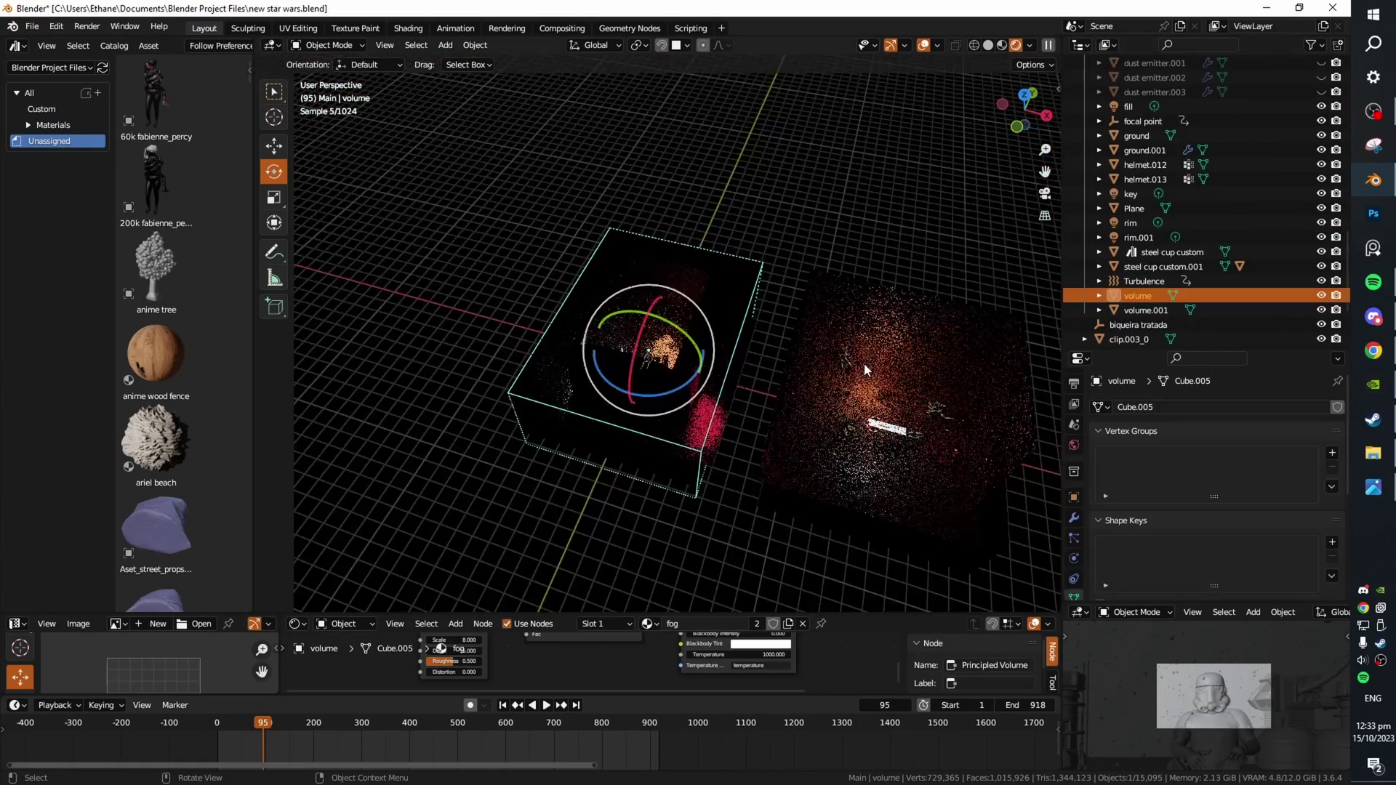
middle_drag(866, 368, 882, 263)
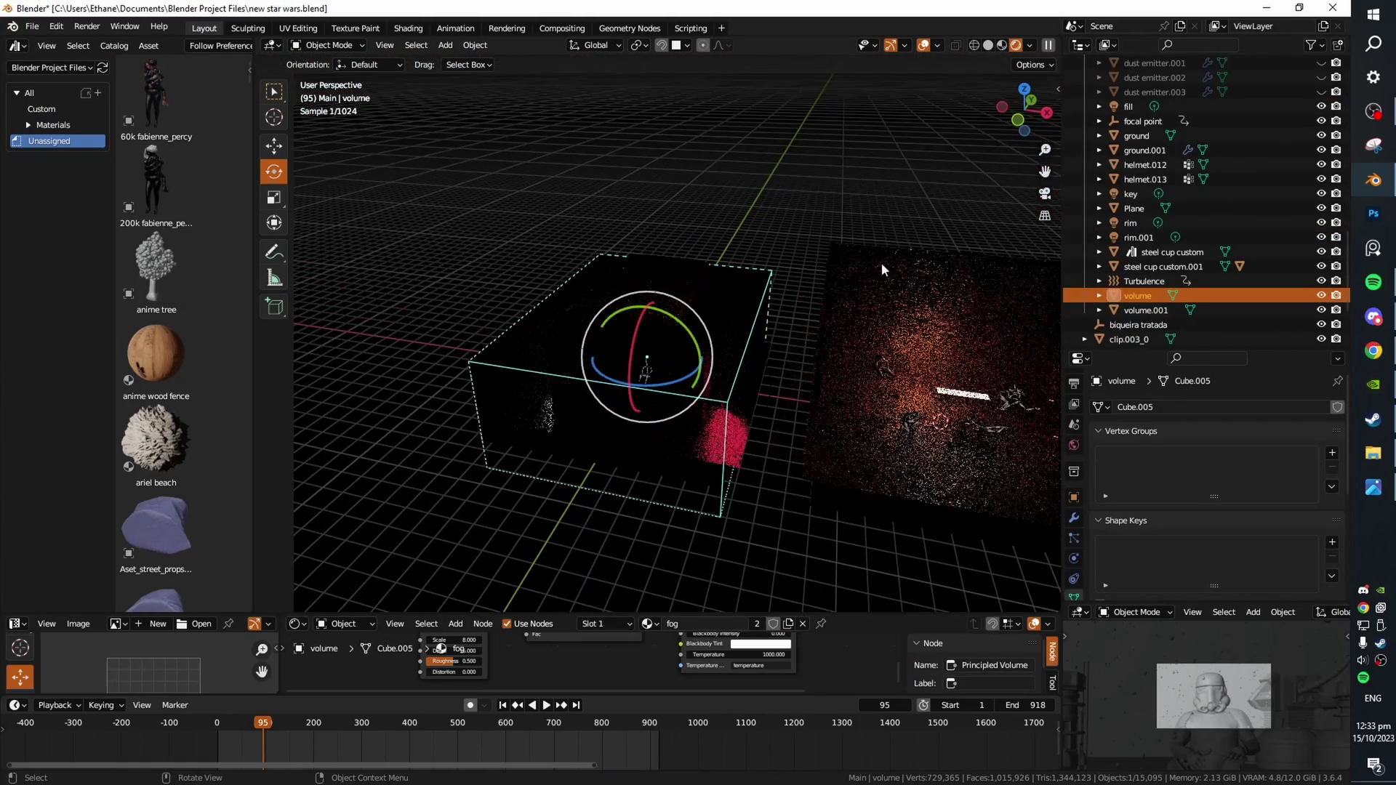
middle_drag(757, 247, 810, 324)
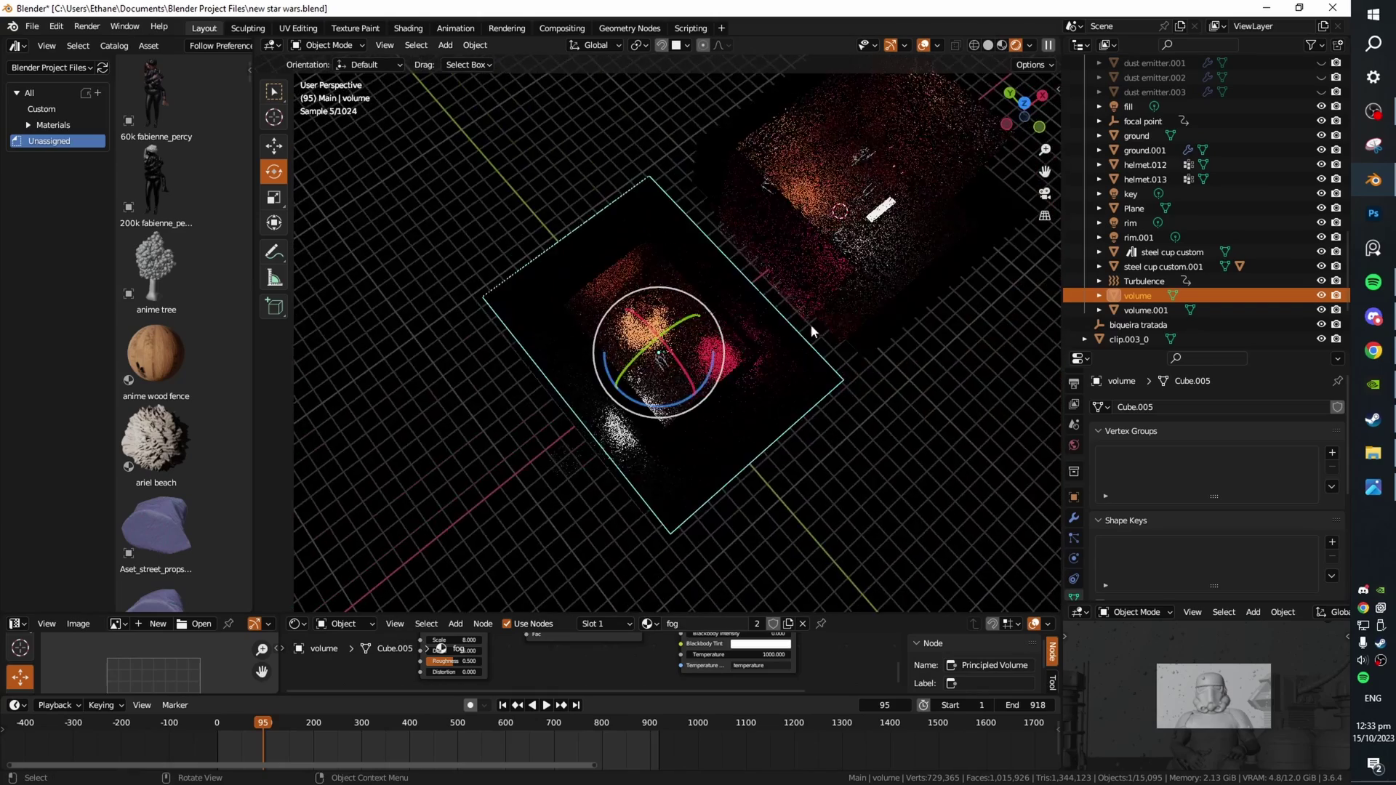
scroll(810, 324, up, 4)
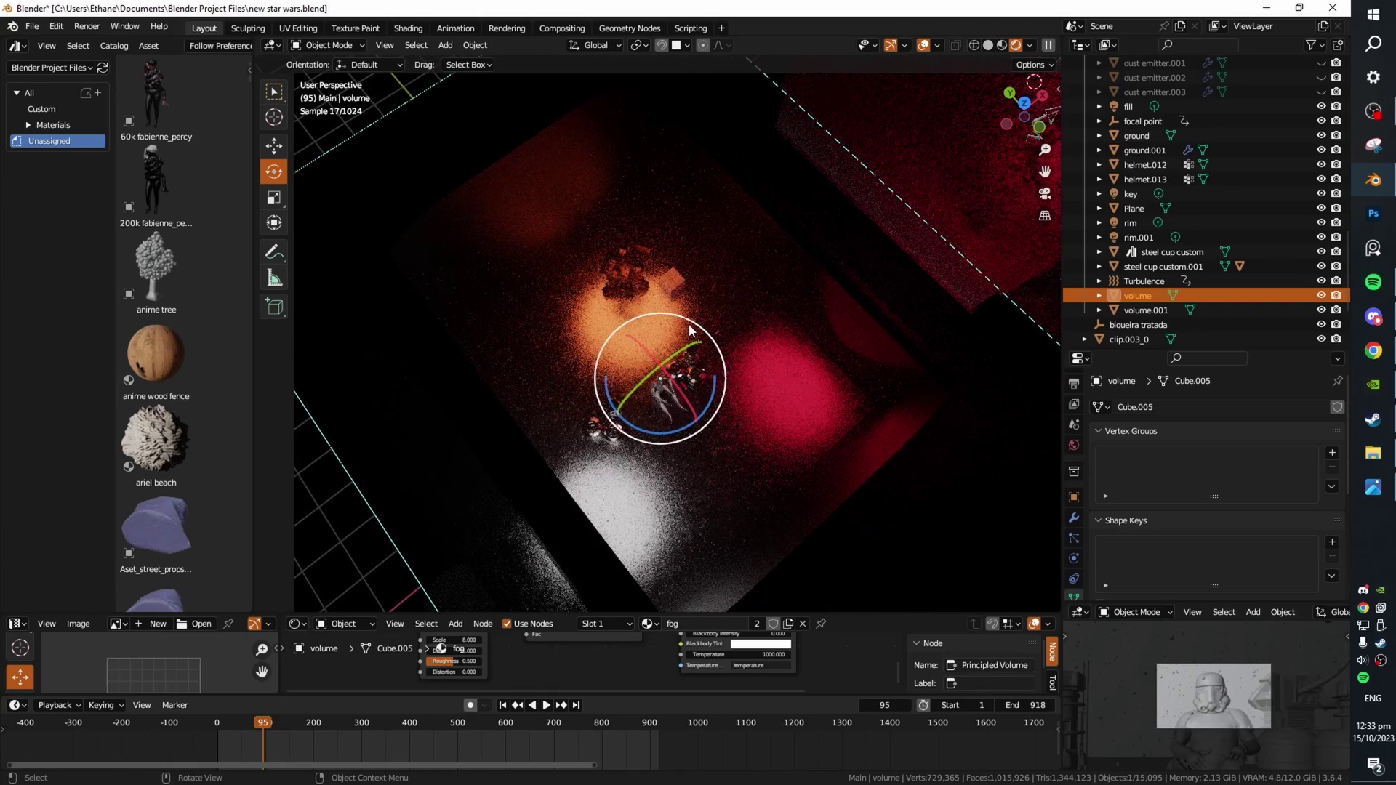
Step: Hide the volume to compare the camera shot without fog and overlays, and unhide the volume
key(KP_0)
key(h)
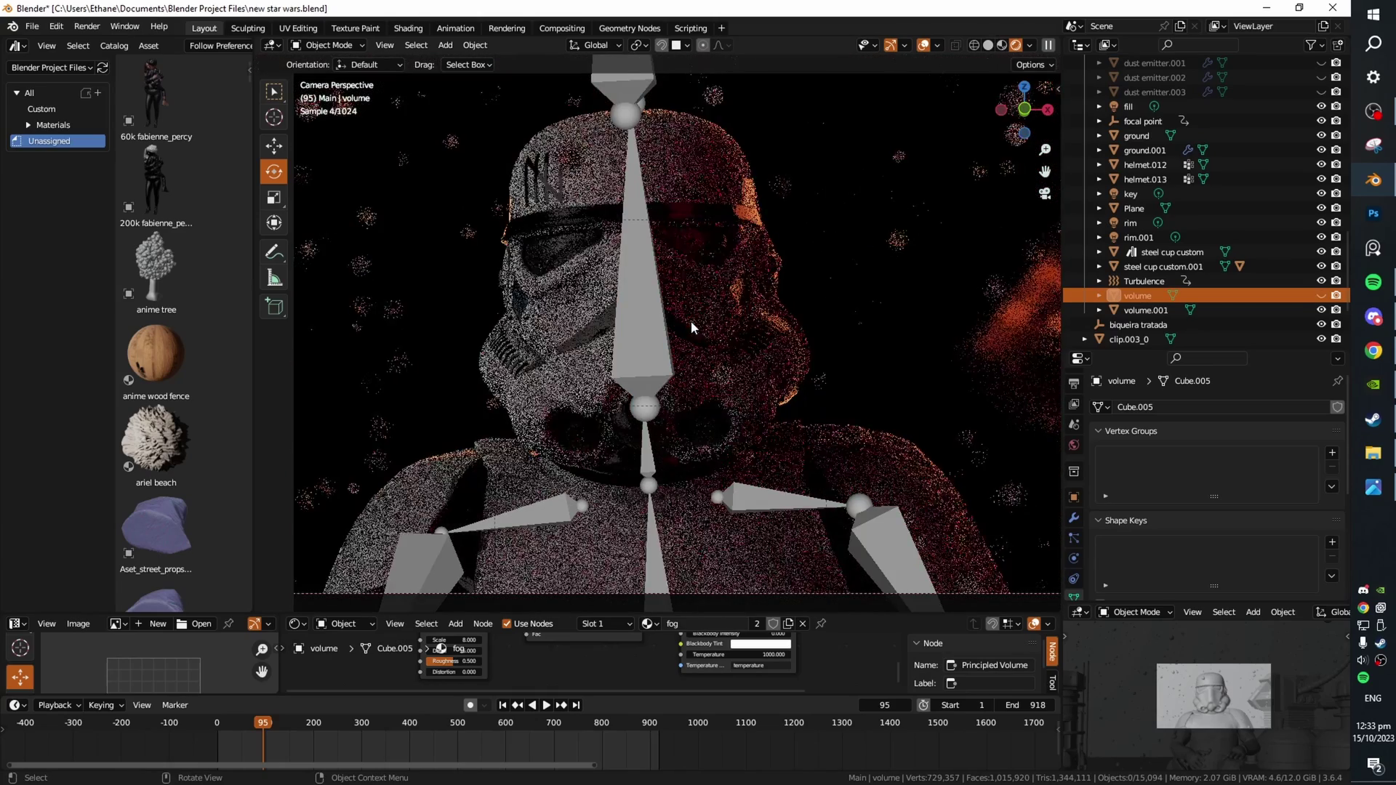
scroll(789, 242, down, 4)
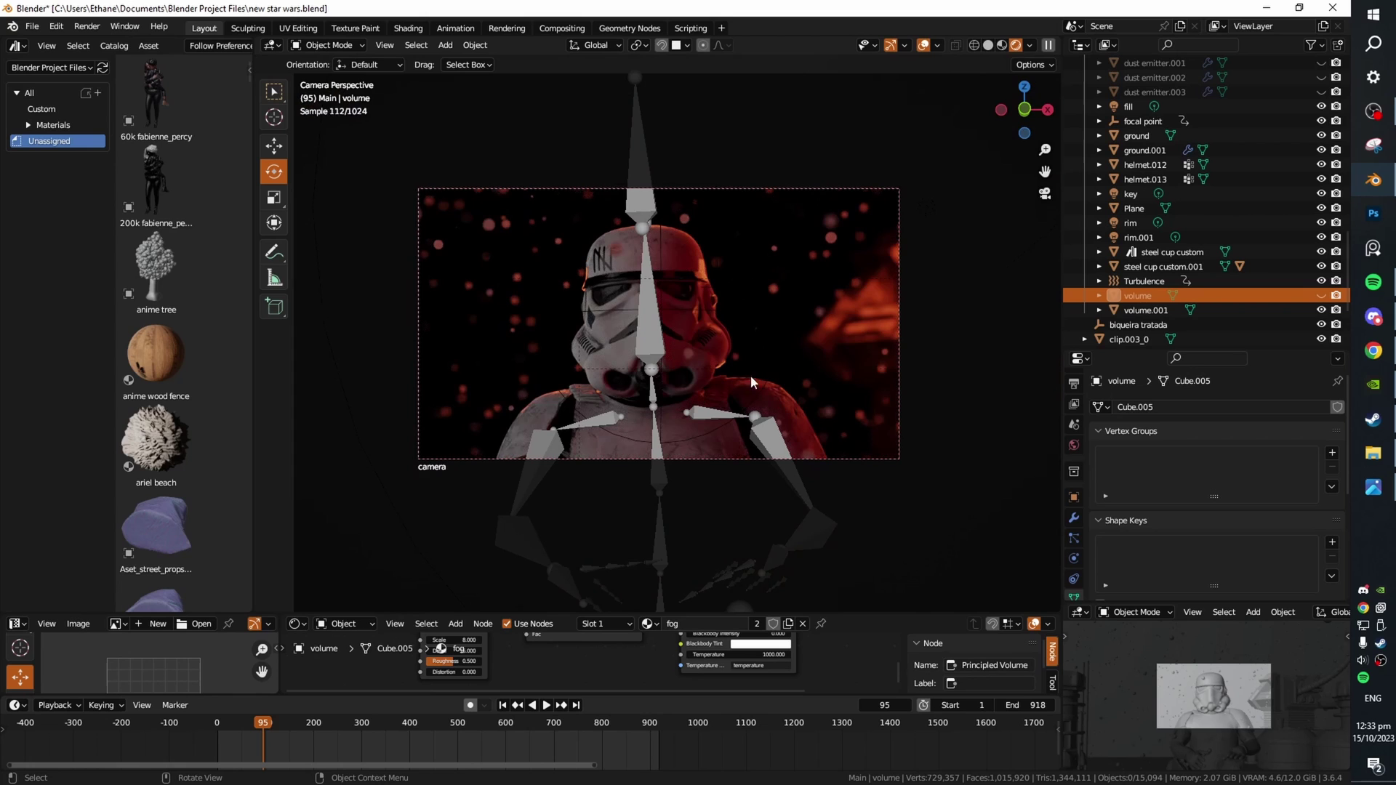
click(924, 46)
scroll(630, 232, up, 2)
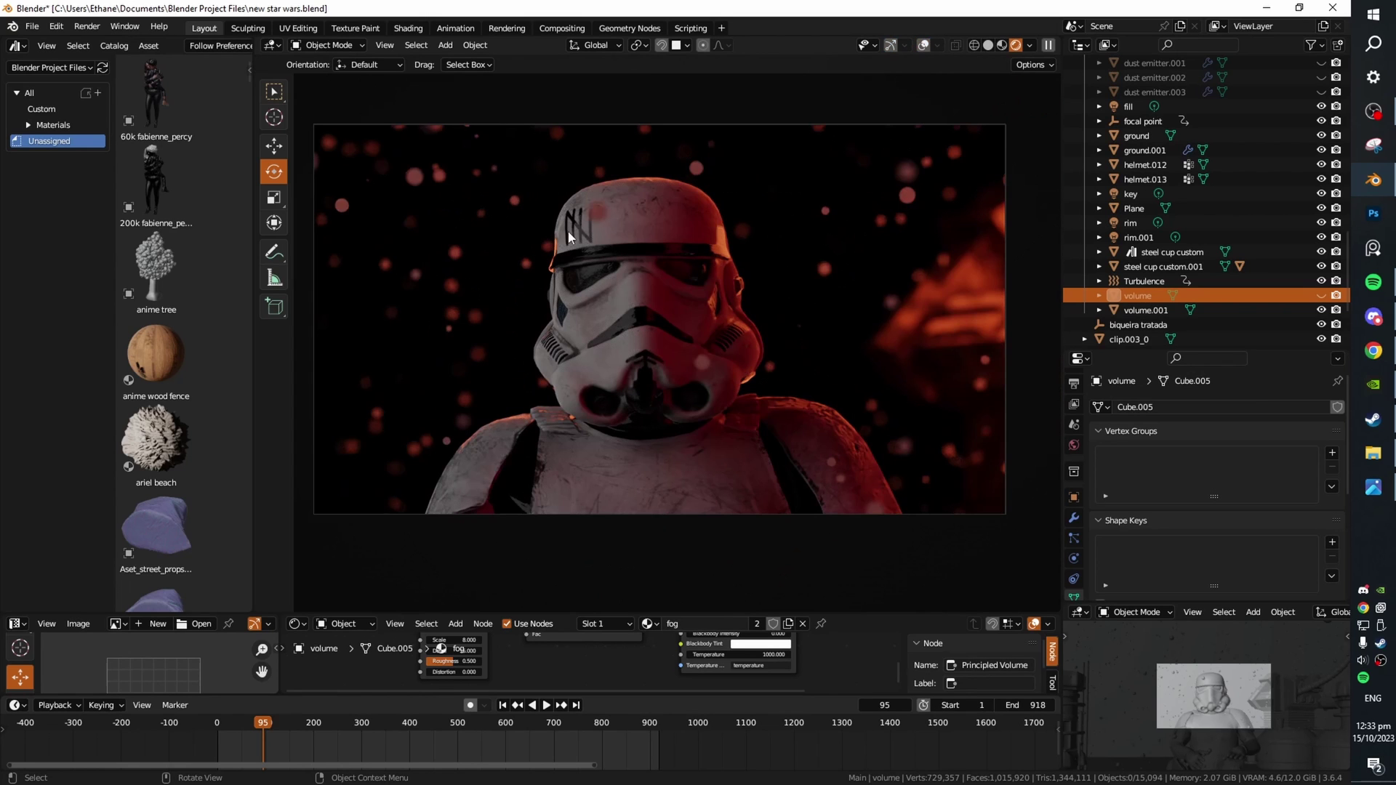
click(1322, 296)
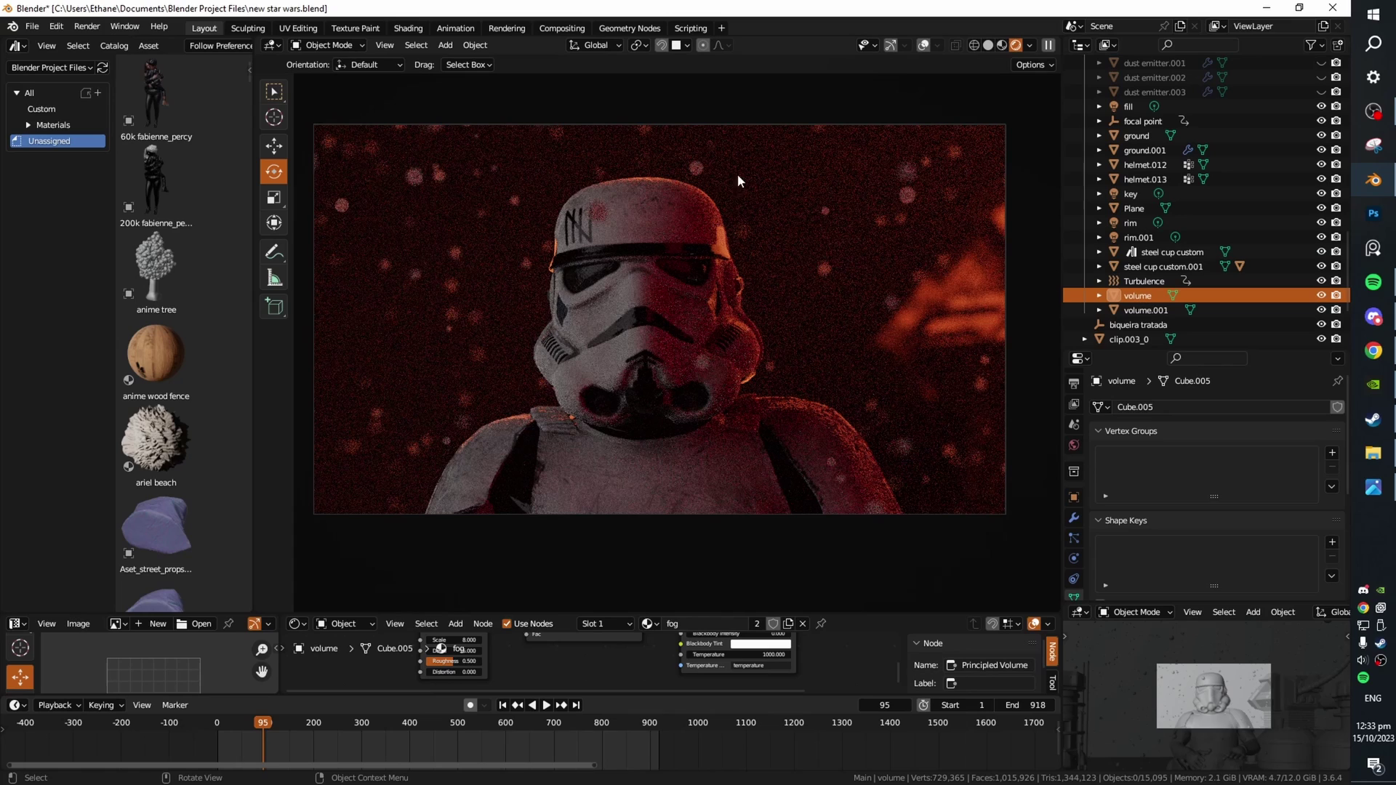
Step: Save the project and inspect the dust emitter's extent around the scene with overlays shown
key(ctrl+s)
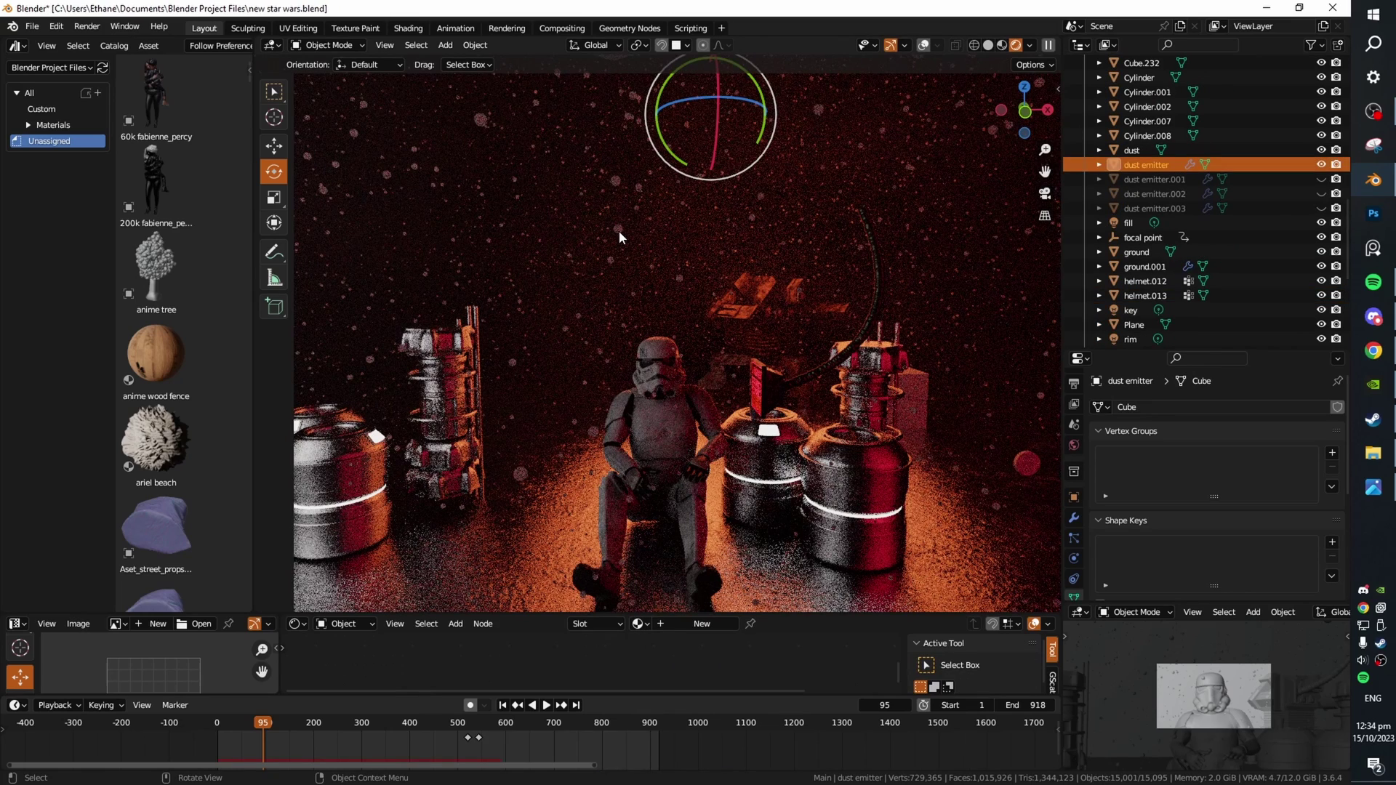
key(KP_Decimal)
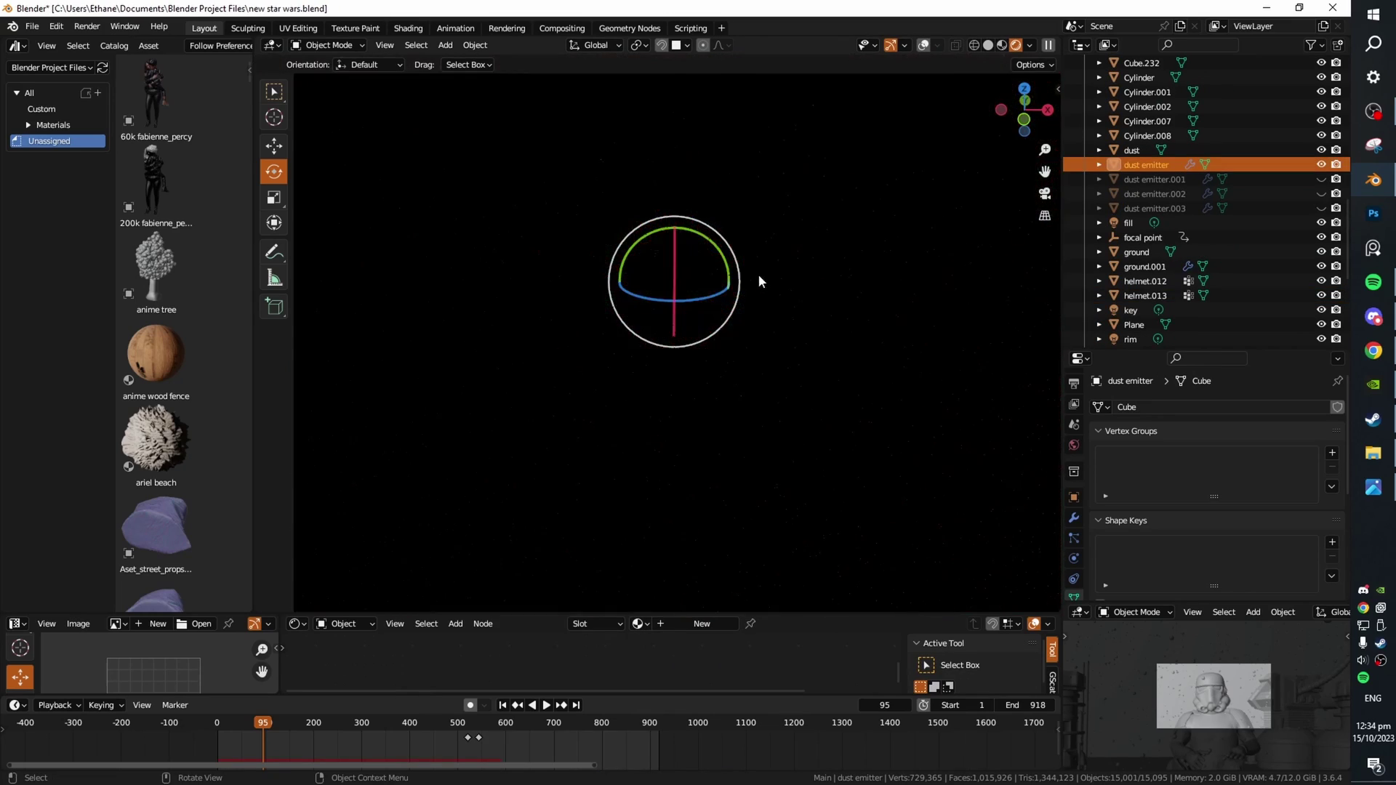
click(923, 45)
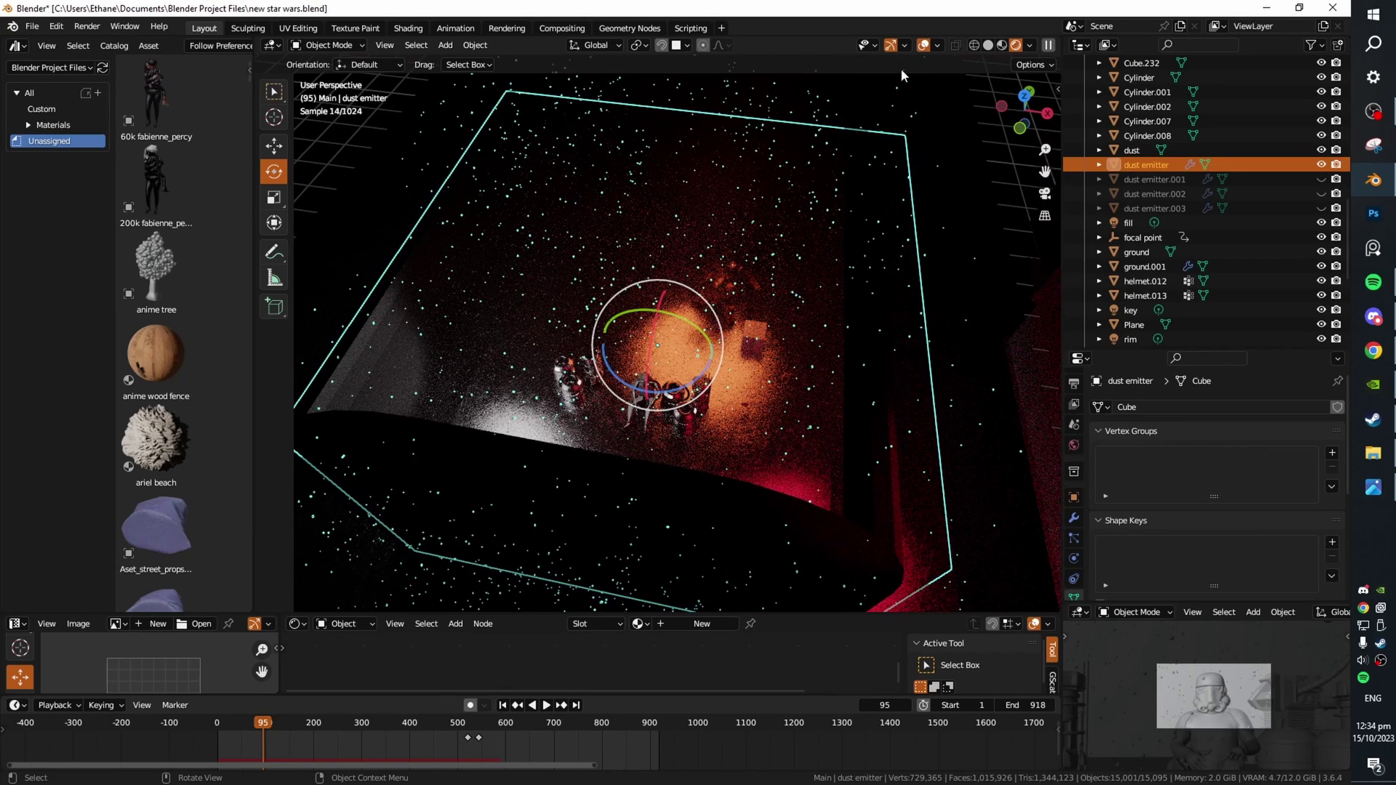
key(KP_0)
key(ctrl+s)
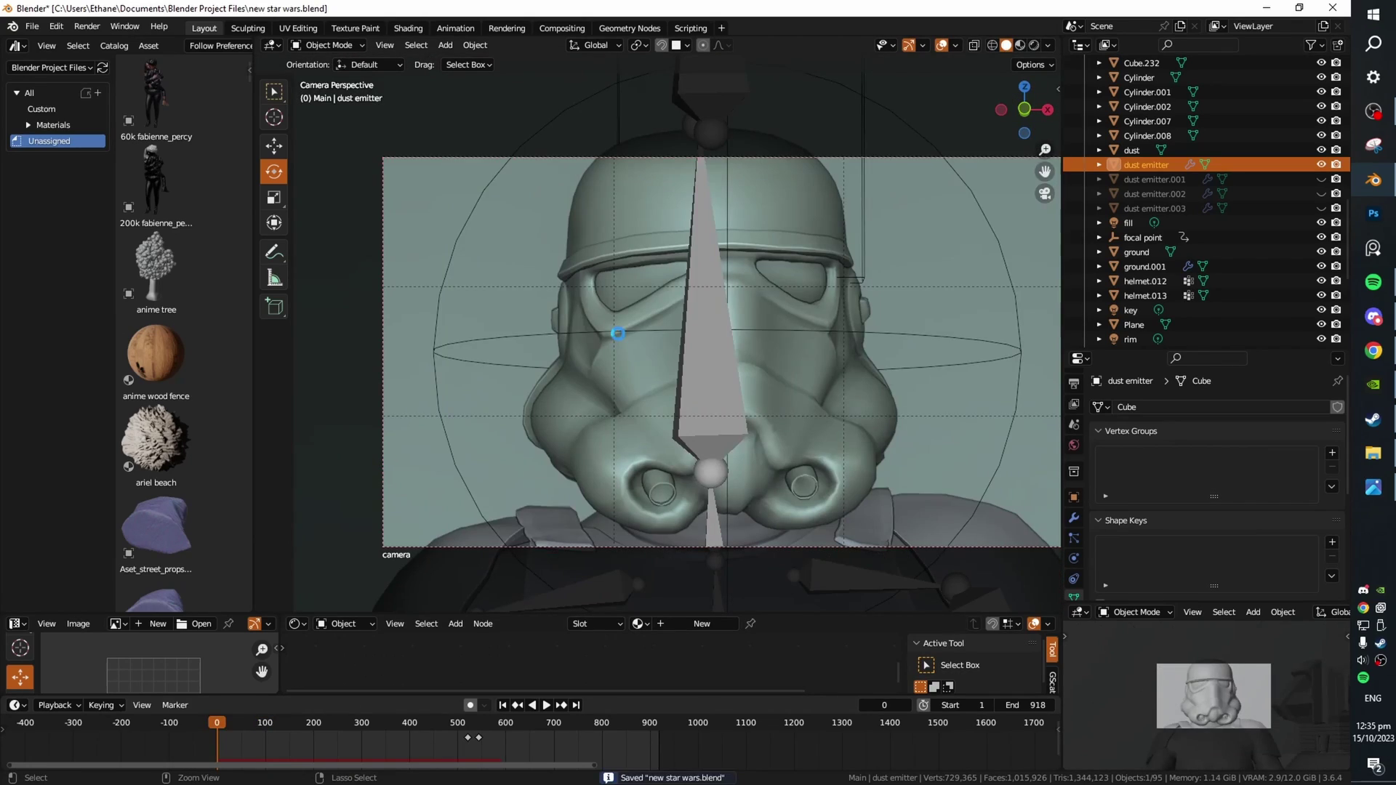
Step: Play the dust particle animation from frame 0 in the camera view, stop it, and frame the shot
key(space)
scroll(690, 430, down, 2)
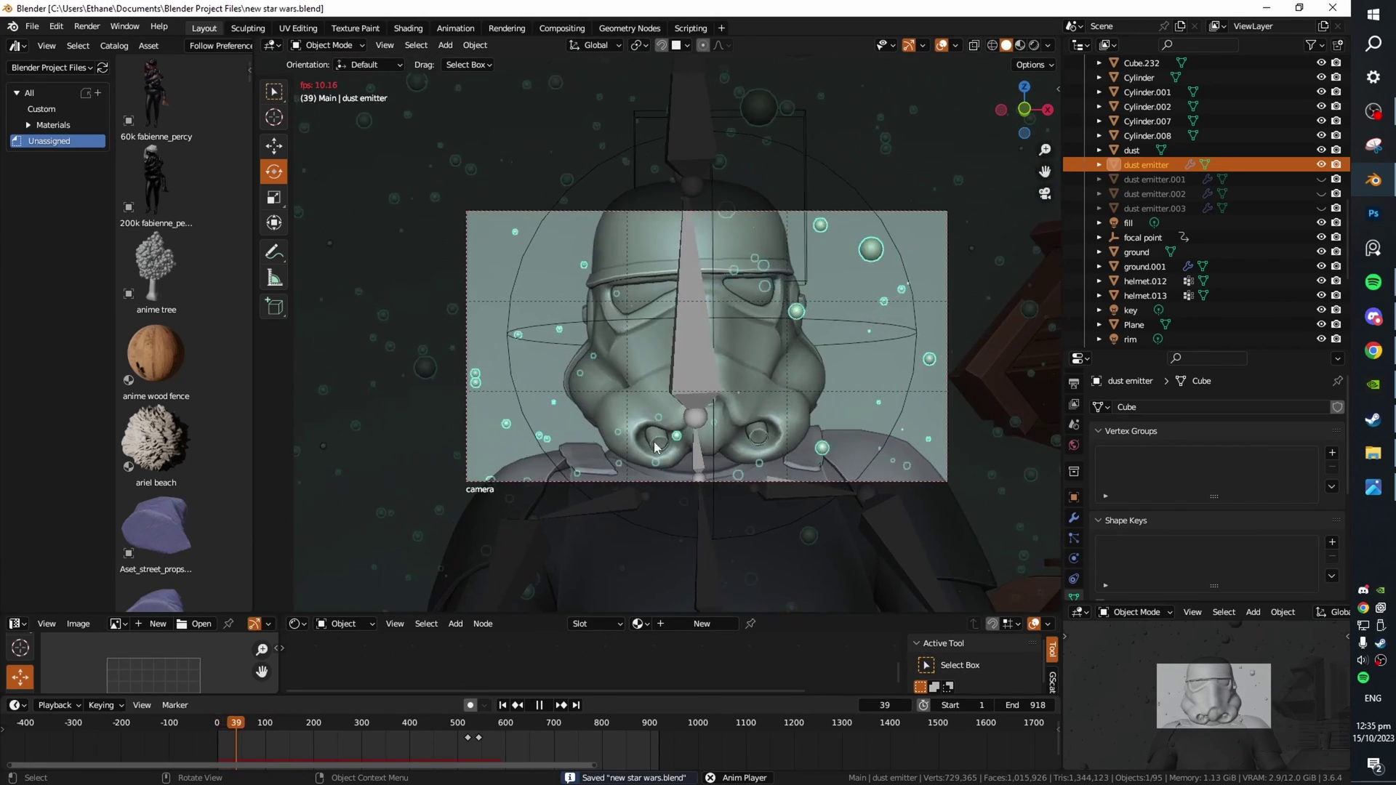
scroll(678, 445, down, 3)
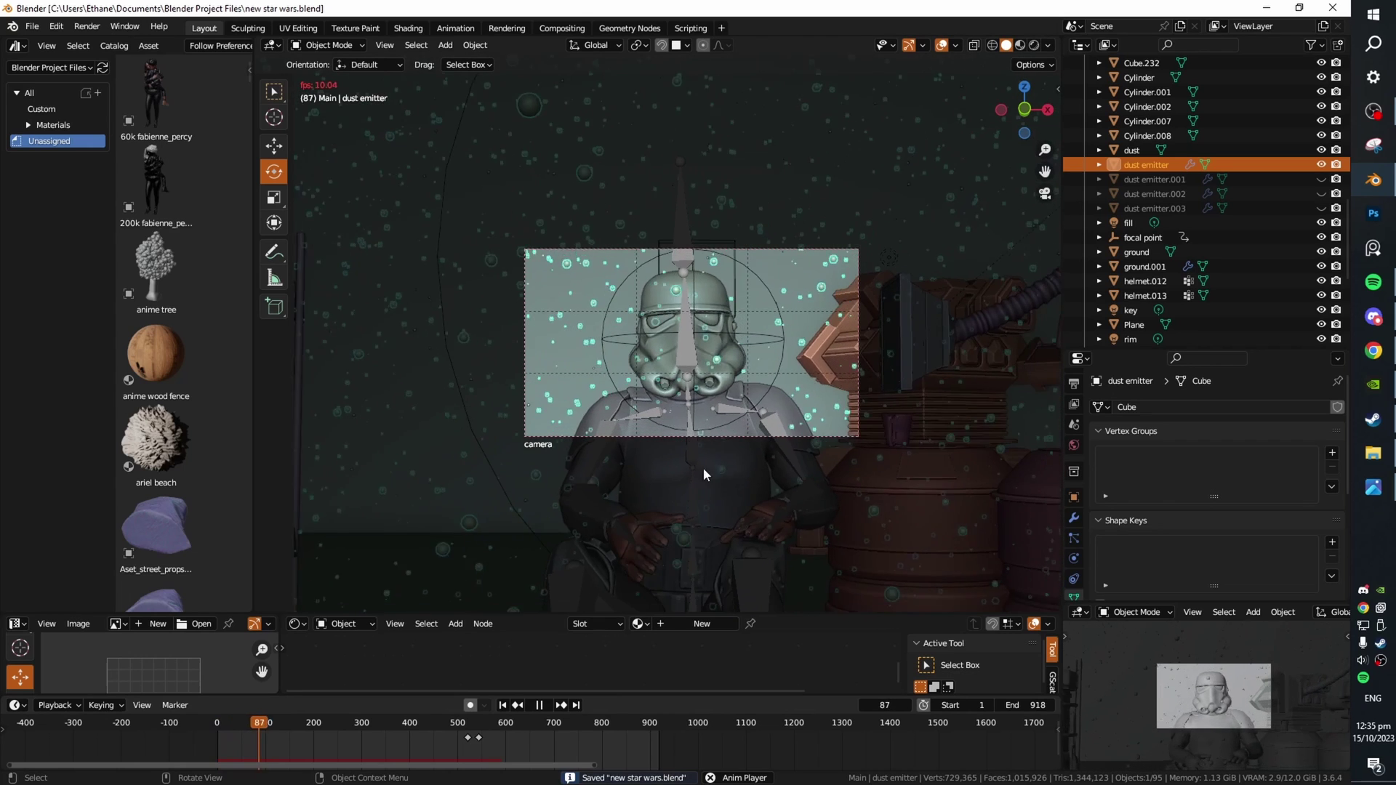
key(space)
scroll(714, 442, up, 3)
shift+middle_drag(715, 442, 689, 462)
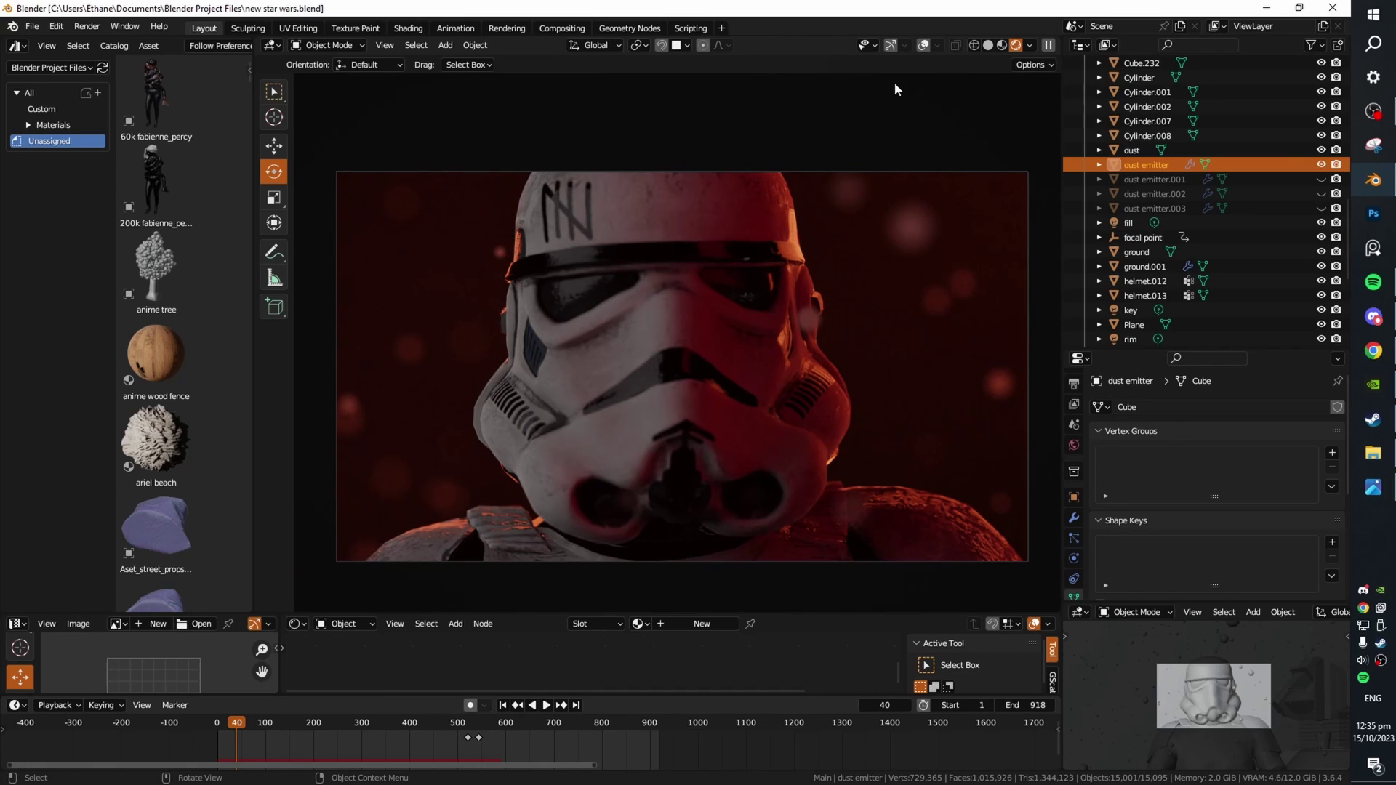
Step: Show the viewport overlays and gizmos, switch to solid shading, and save the project
click(924, 45)
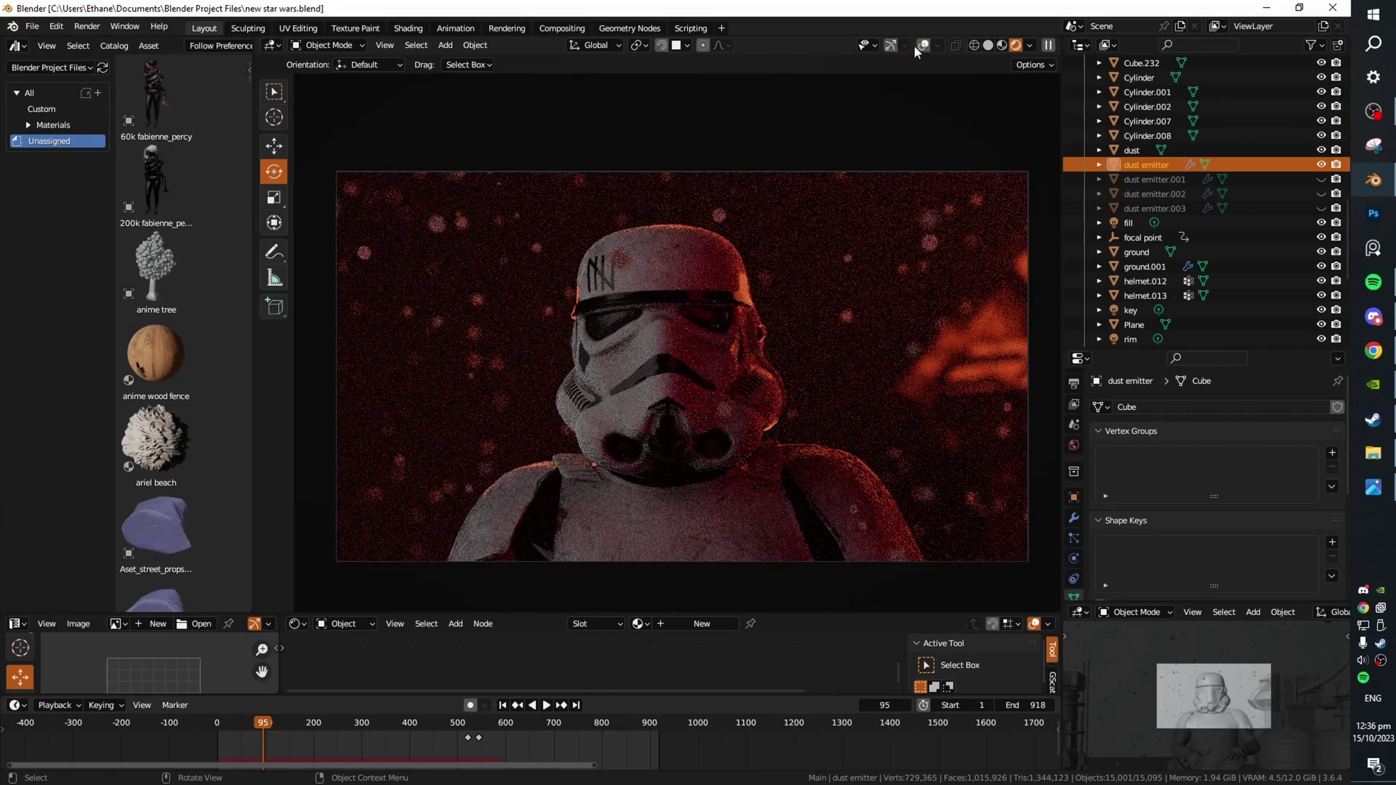
click(890, 45)
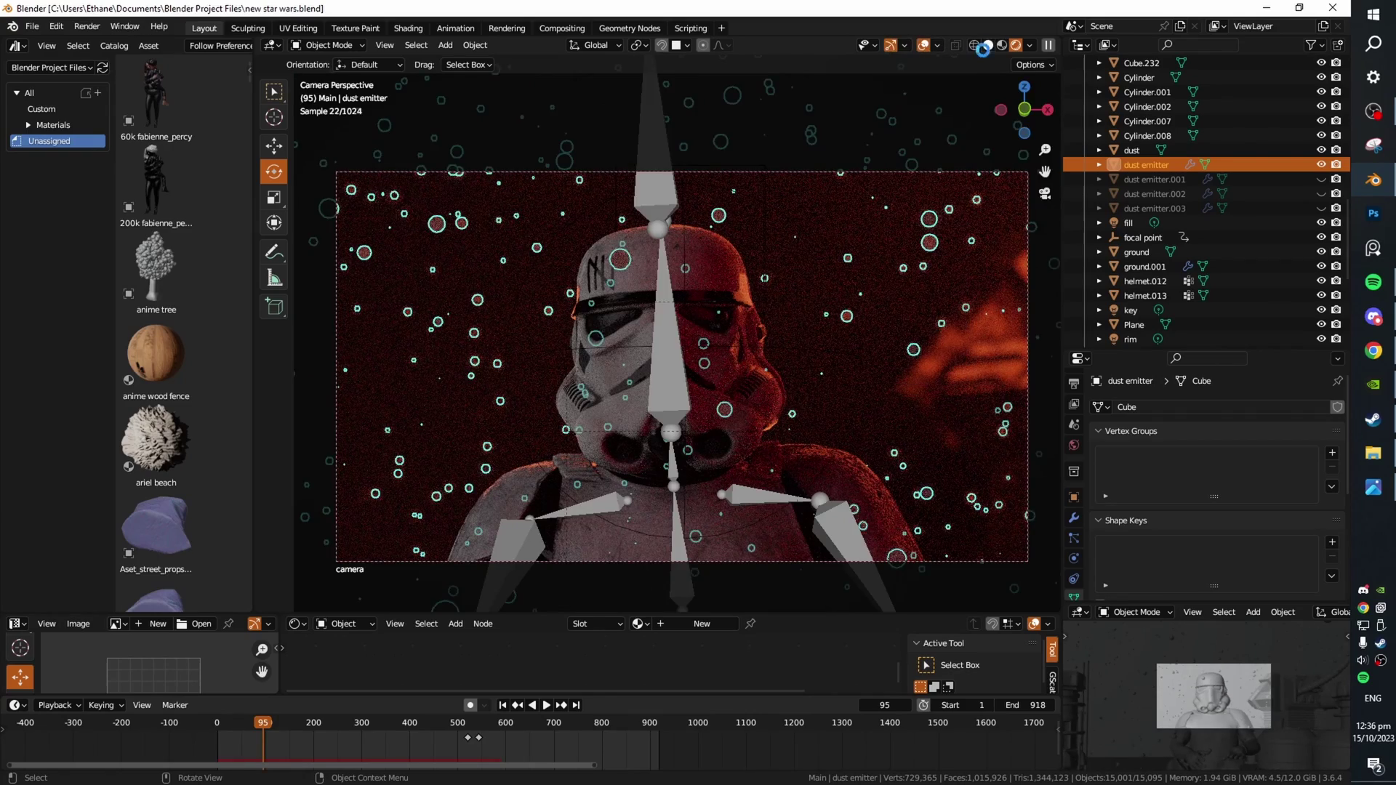
click(987, 45)
key(ctrl+s)
Step: Select the Turbulence empty and inspect its force field settings in the physics properties
mouse_move(916, 181)
middle_down()
mouse_move(897, 285)
mouse_move(762, 273)
mouse_move(600, 234)
middle_up()
scroll(898, 285, down, 5)
scroll(584, 311, up, 2)
click(579, 307)
shift+middle_drag(742, 350, 933, 324)
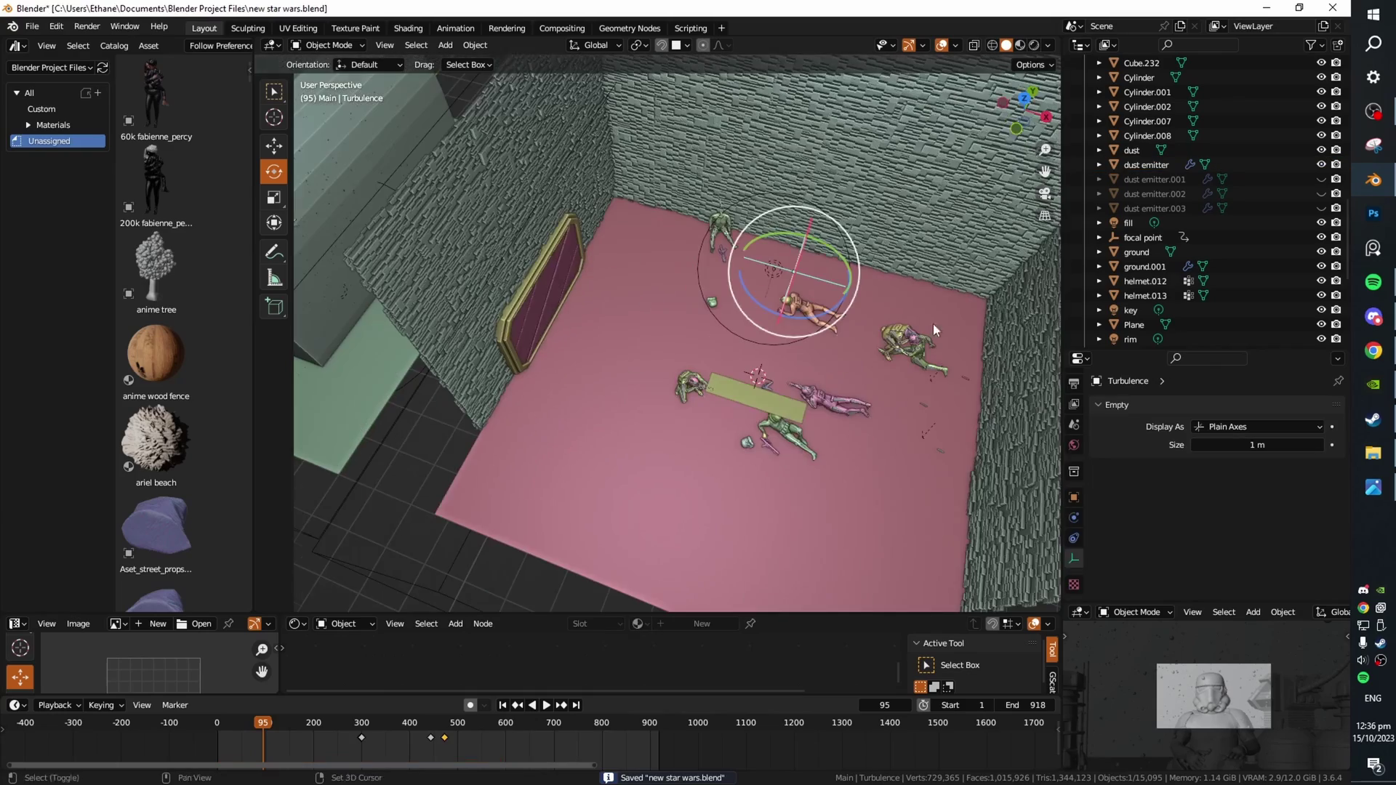
click(1074, 518)
middle_drag(970, 443, 952, 386)
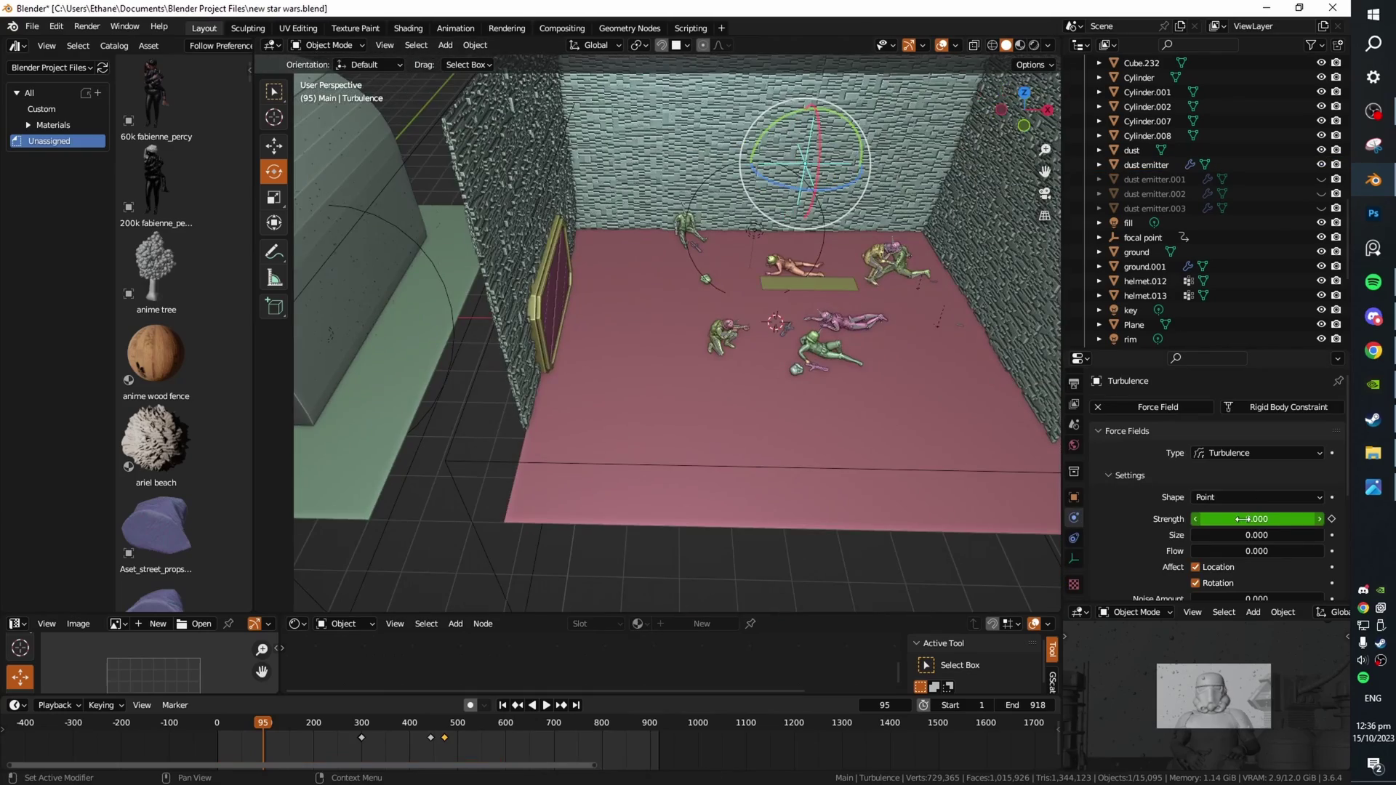
Step: Scrub the timeline and play the dust emitter.001 particle animation in the room with the fallen figures
shift+middle_drag(844, 270, 778, 383)
scroll(778, 384, up, 2)
drag(344, 730, 356, 727)
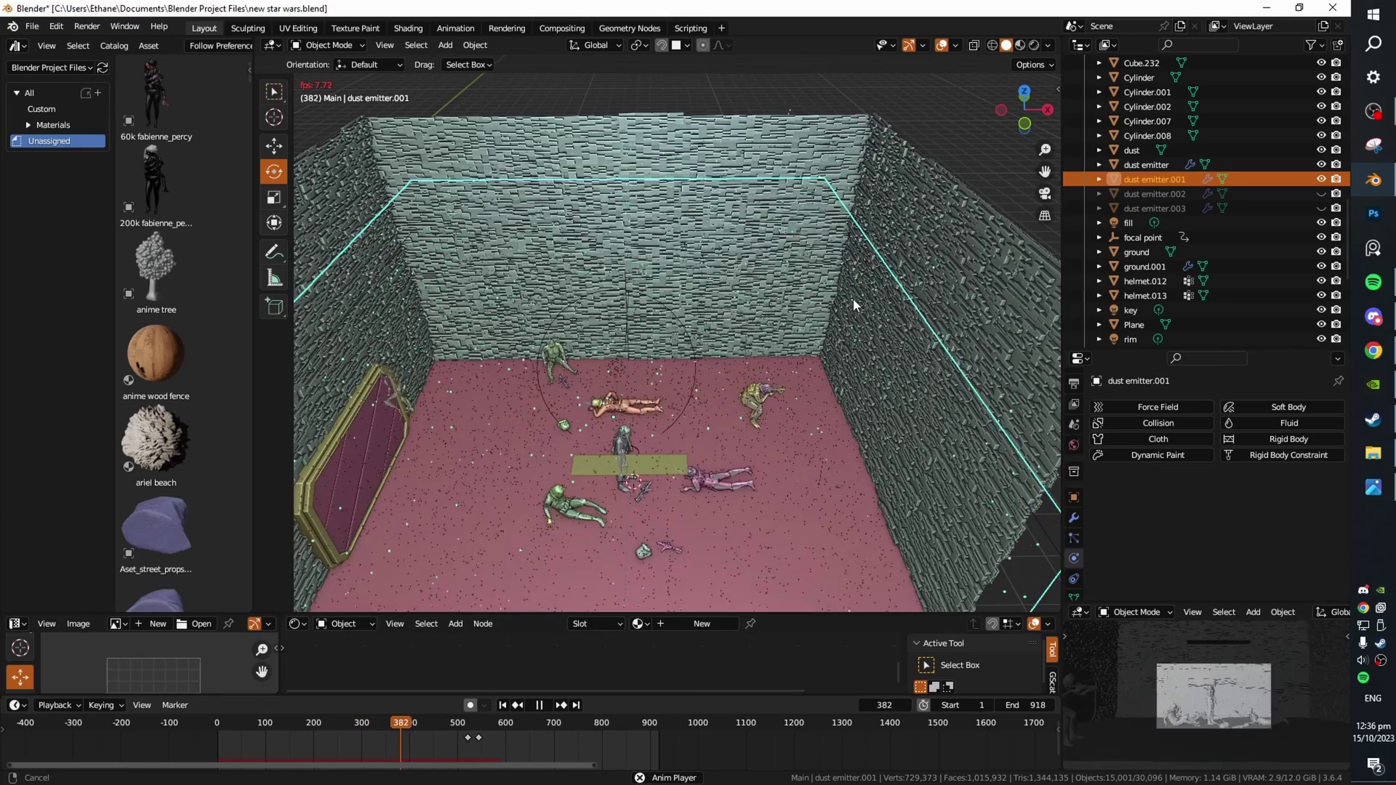
scroll(858, 290, up, 5)
key(space)
key(space)
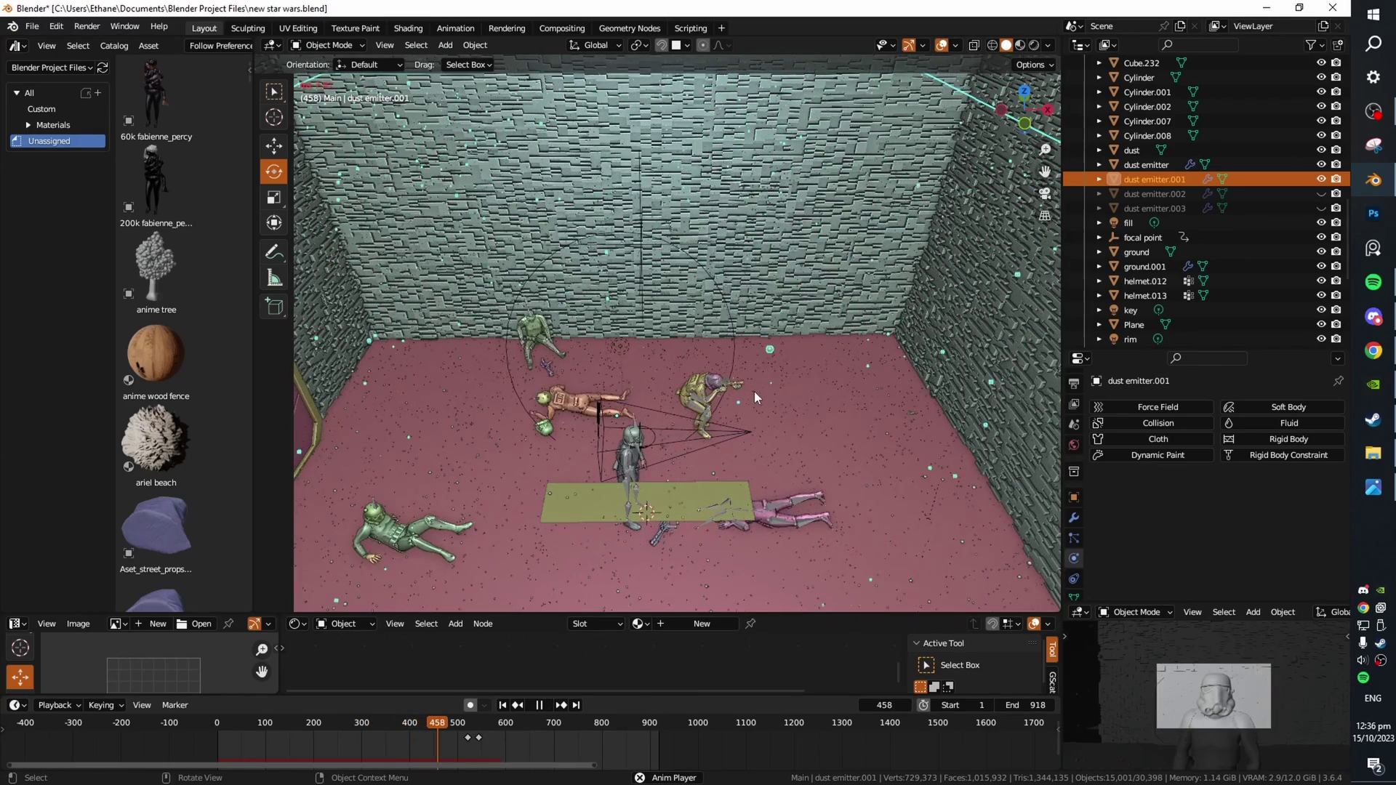
Step: Stop the animation playback, save the project, and view the overhead Plane light from above
key(space)
key(ctrl+s)
middle_drag(858, 403, 829, 324)
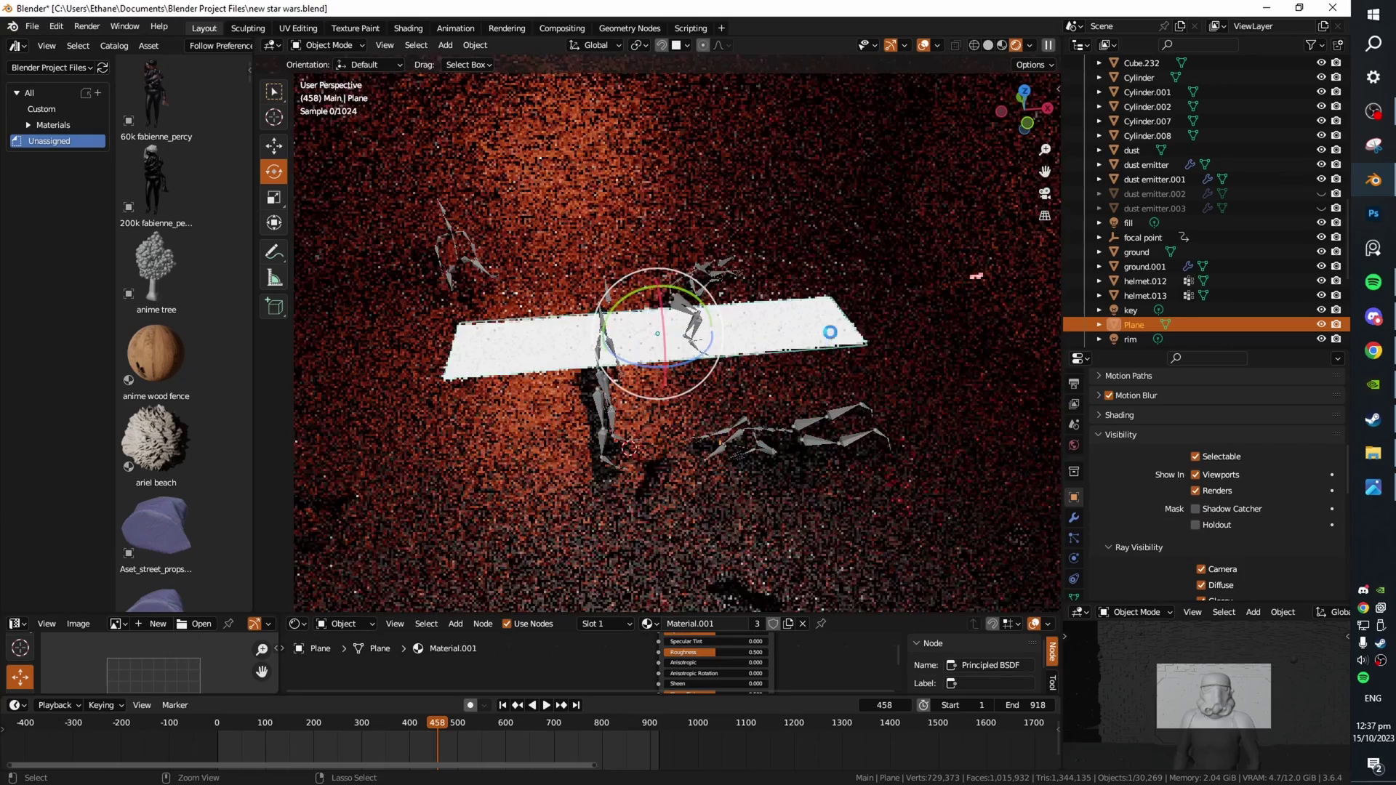
key(ctrl+s)
Step: Open the Plane's material properties and inspect the emission settings of Material.001 alongside the overhead light
scroll(1079, 579, down, 3)
click(1079, 574)
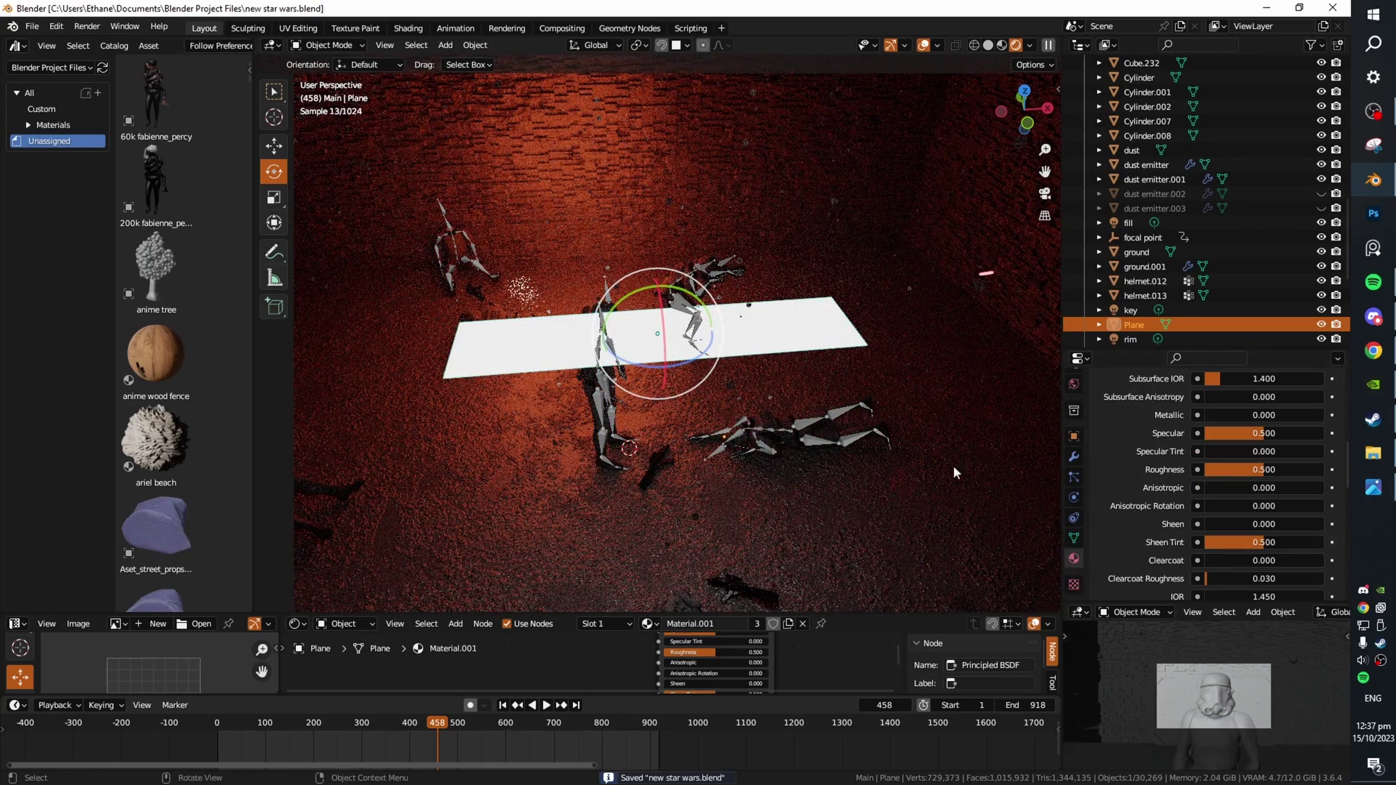
scroll(1222, 495, up, 8)
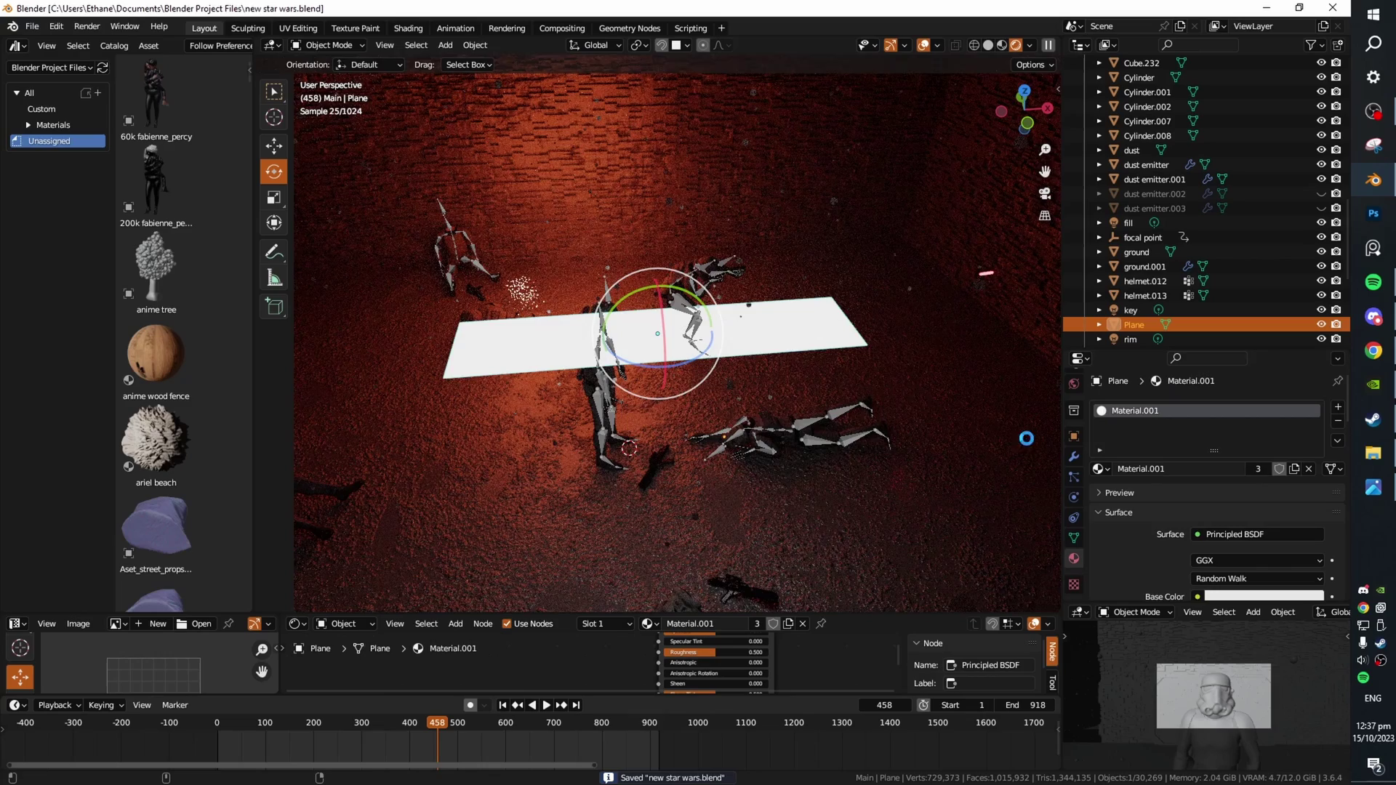
shift+middle_drag(881, 393, 900, 450)
scroll(901, 450, up, 3)
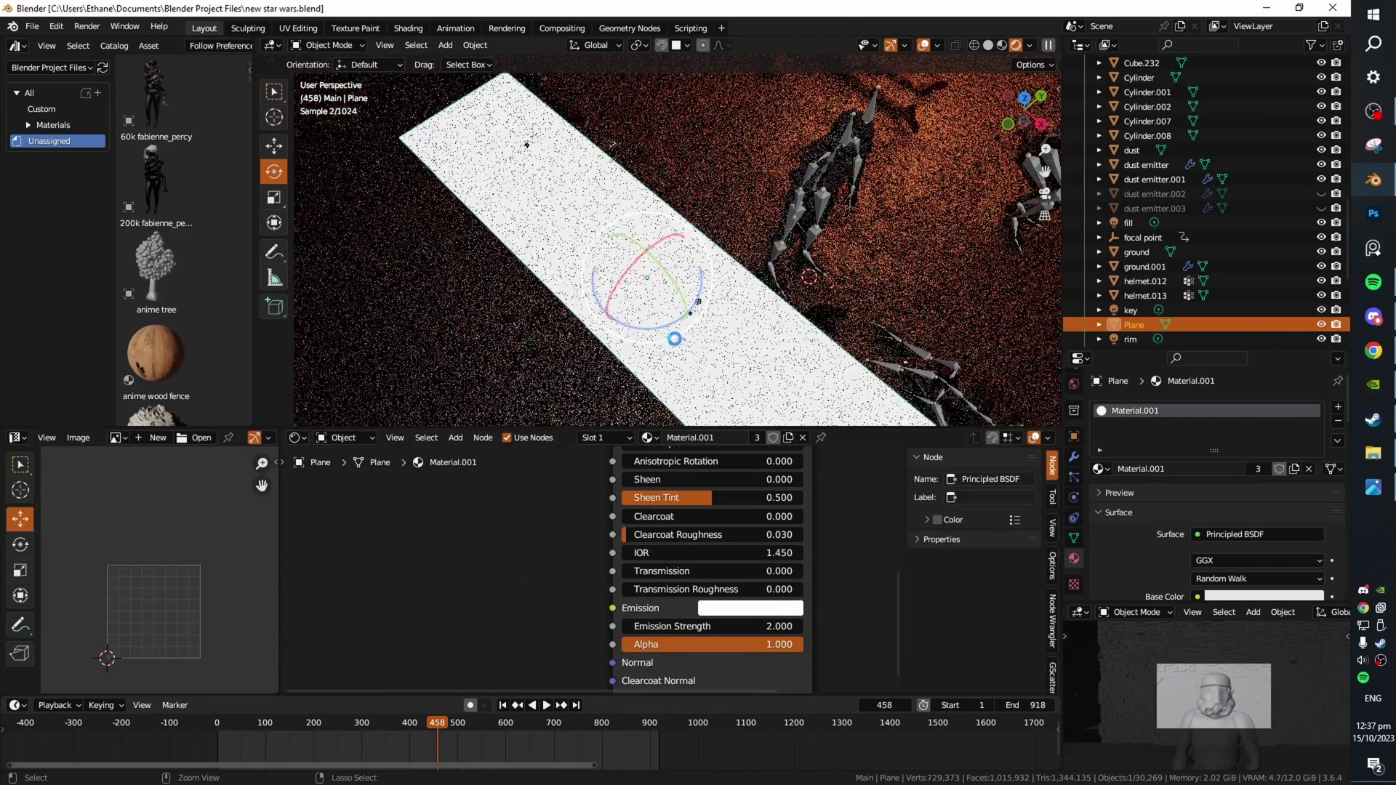
middle_drag(694, 348, 752, 301)
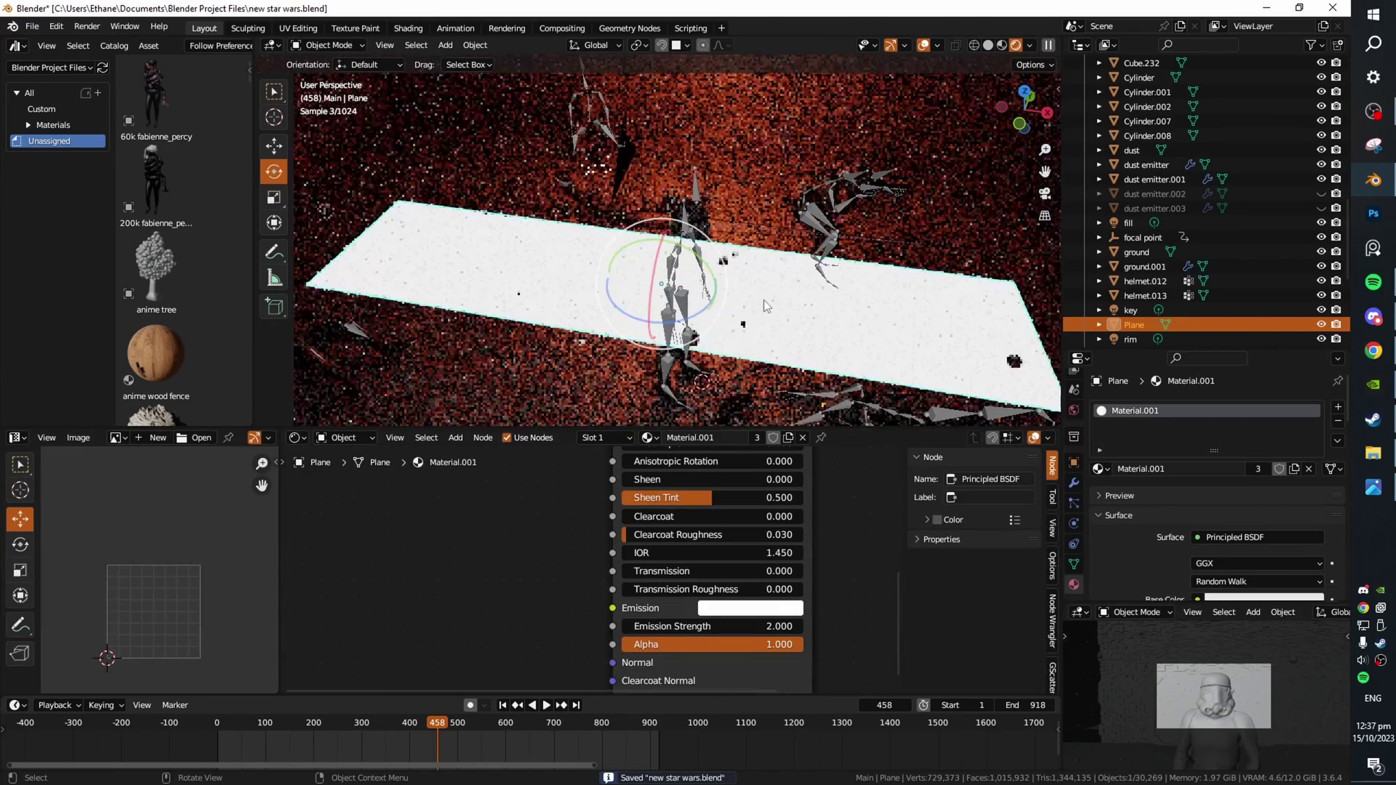
Step: Switch to Chrome, compare the stormtrooper reference images and the light panels shopping results, and return to Blender
click(1374, 351)
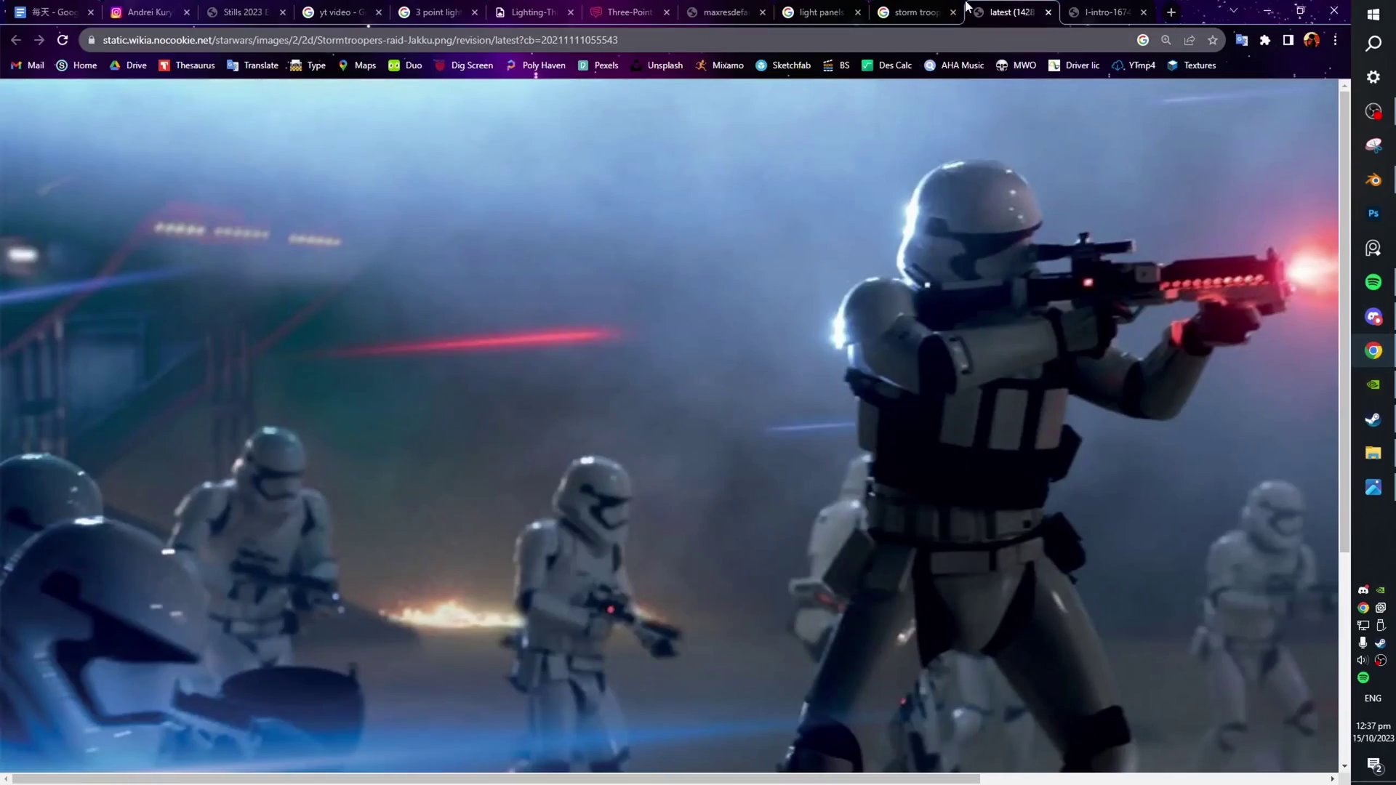
click(1089, 7)
click(989, 9)
click(853, 7)
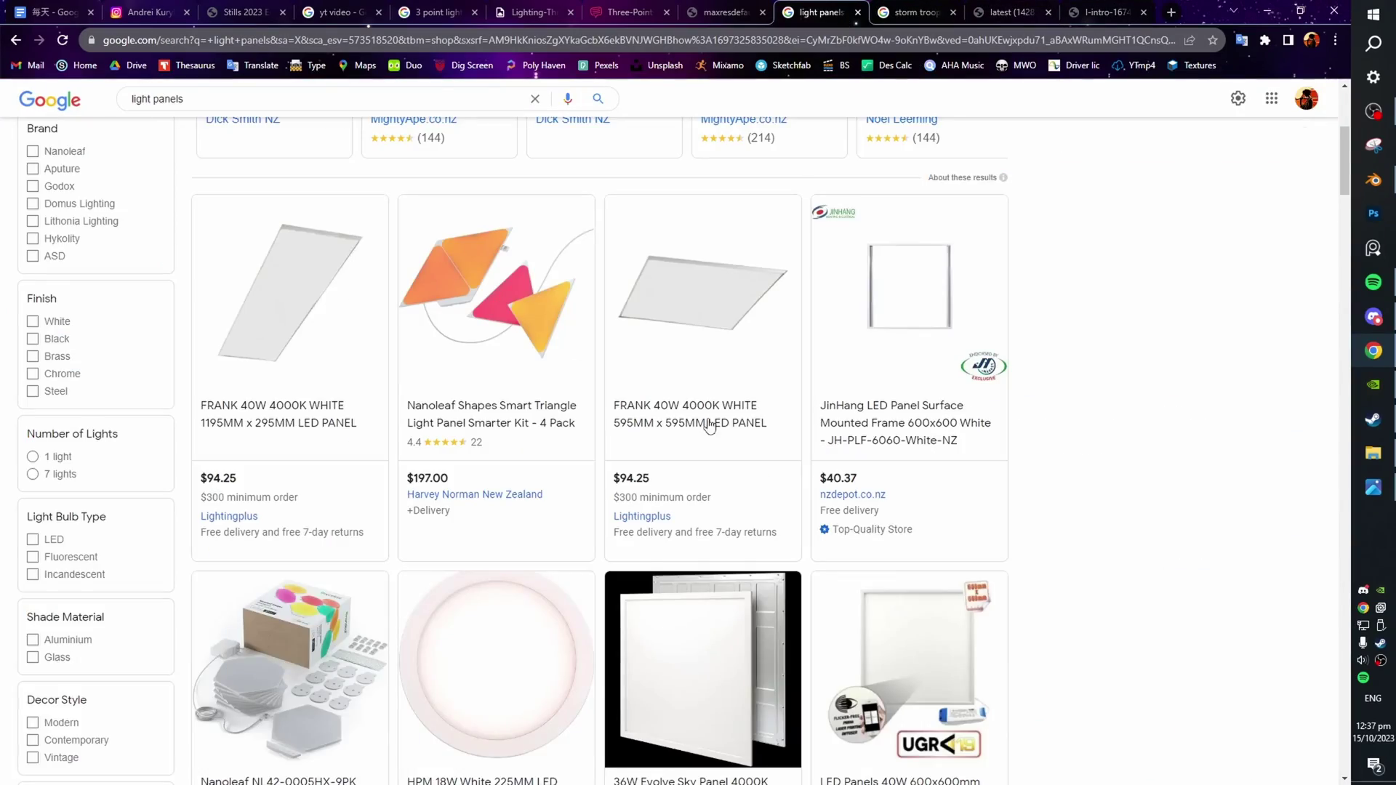
scroll(710, 427, up, 5)
scroll(670, 508, down, 8)
key(alt+Tab)
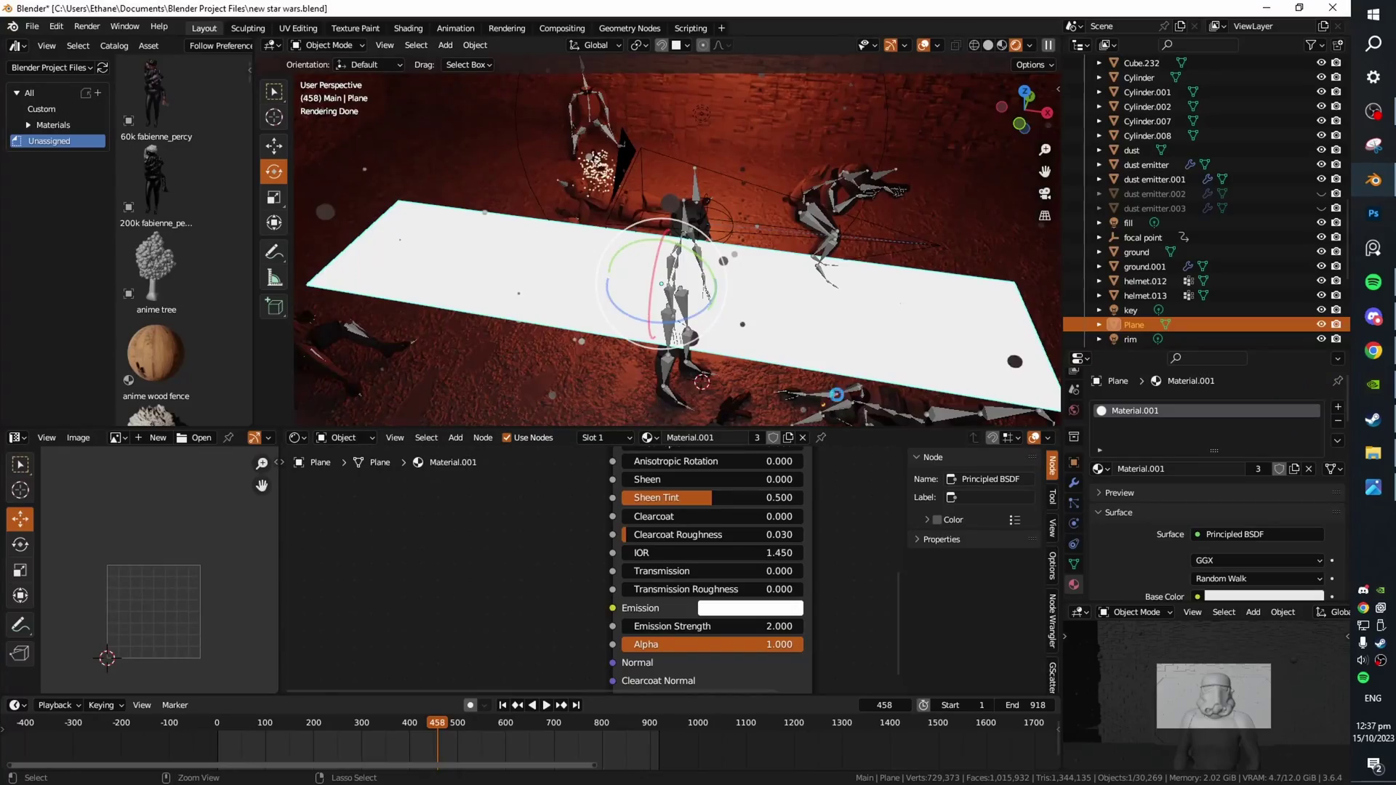
Step: Save the project, look through the camera, and hide the viewport overlays
key(ctrl+s)
middle_drag(734, 342, 765, 309)
scroll(765, 307, down, 4)
key(KP_0)
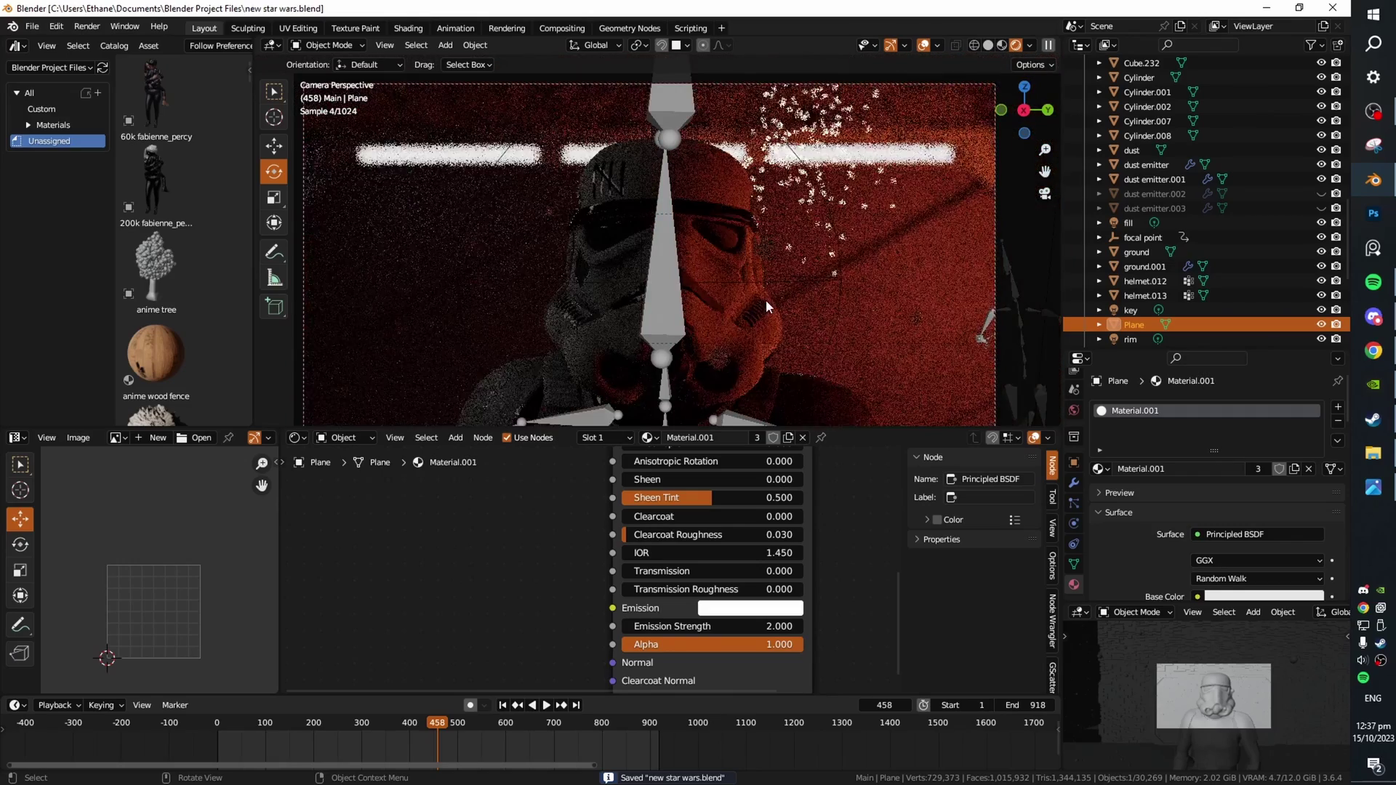
scroll(766, 298, down, 3)
click(923, 45)
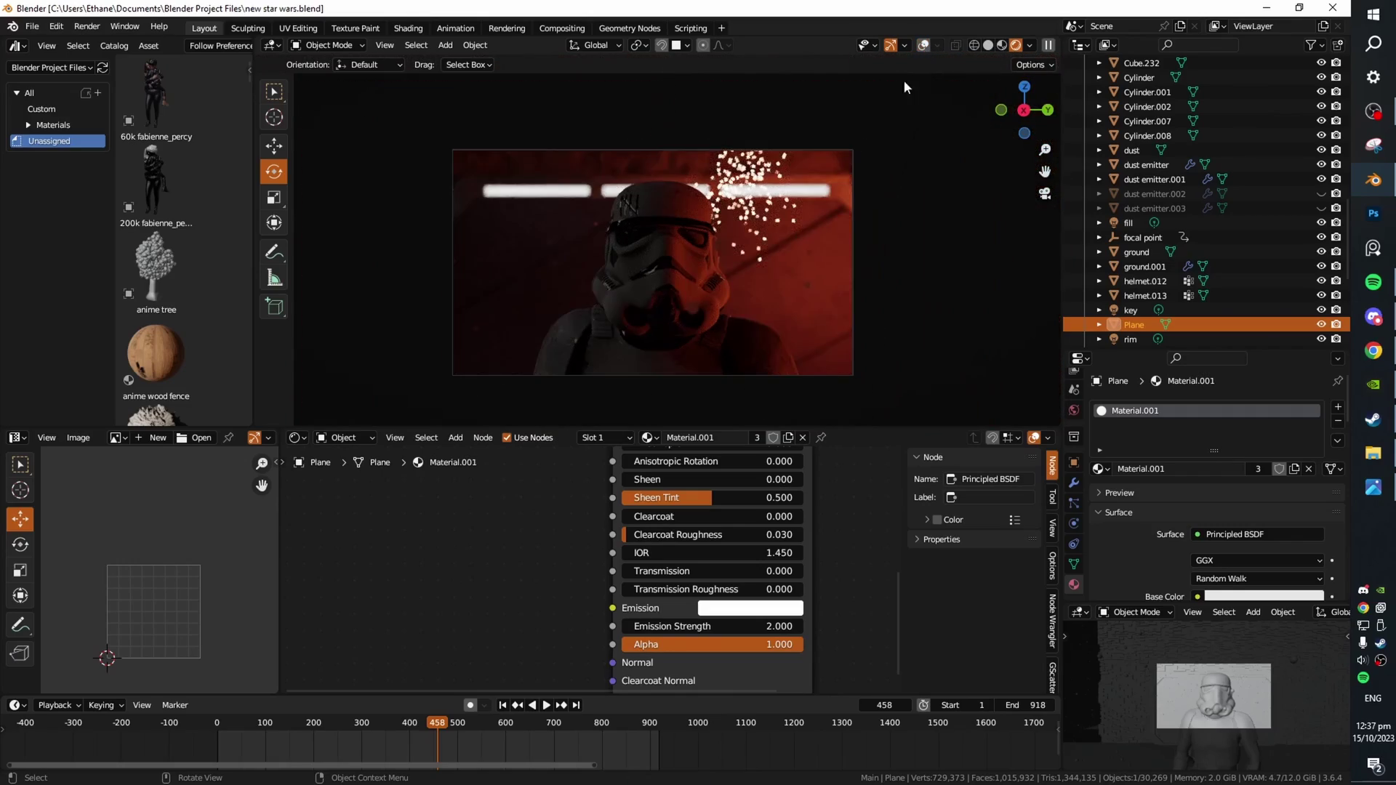
Step: Hide the Plane light to compare the camera shot without it, and unhide it
key(h)
scroll(650, 249, up, 3)
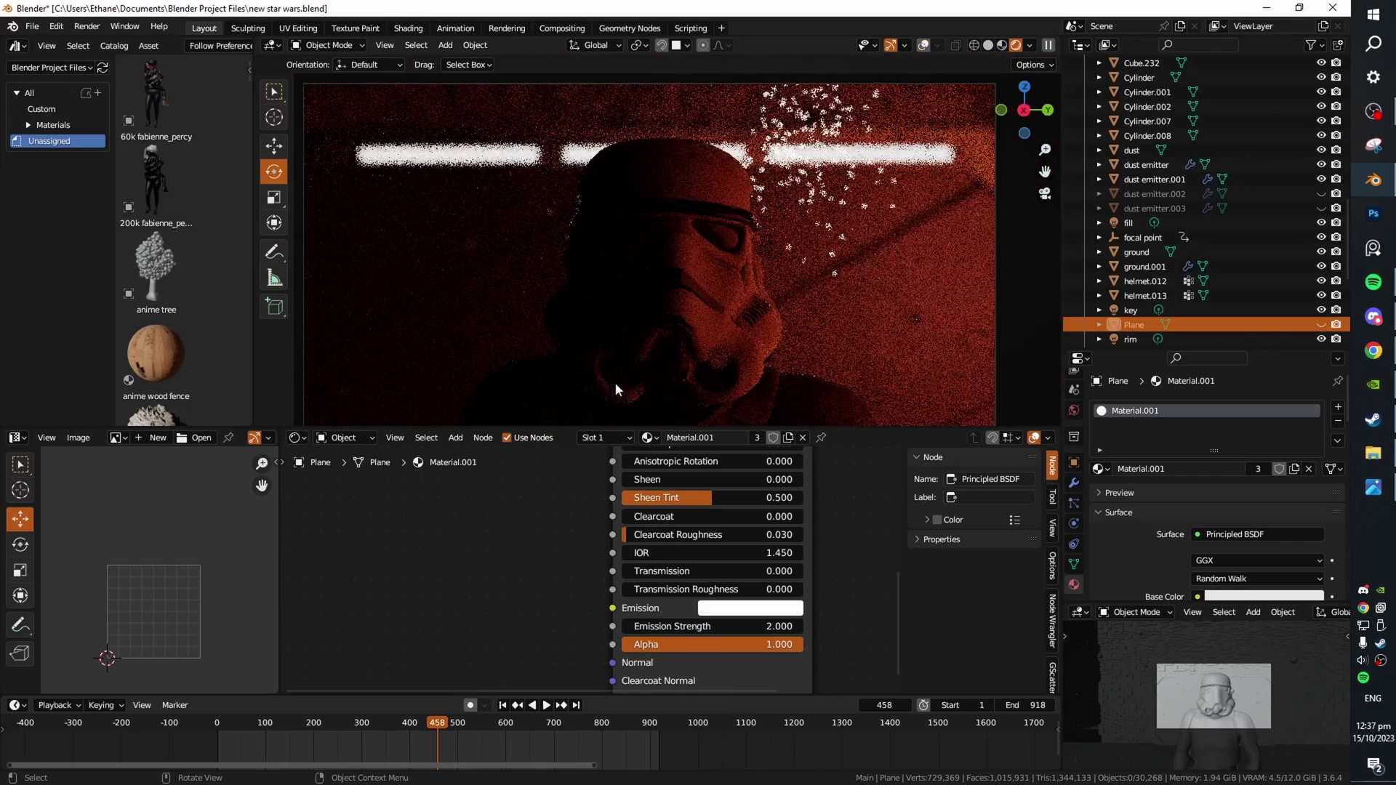
key(alt+h)
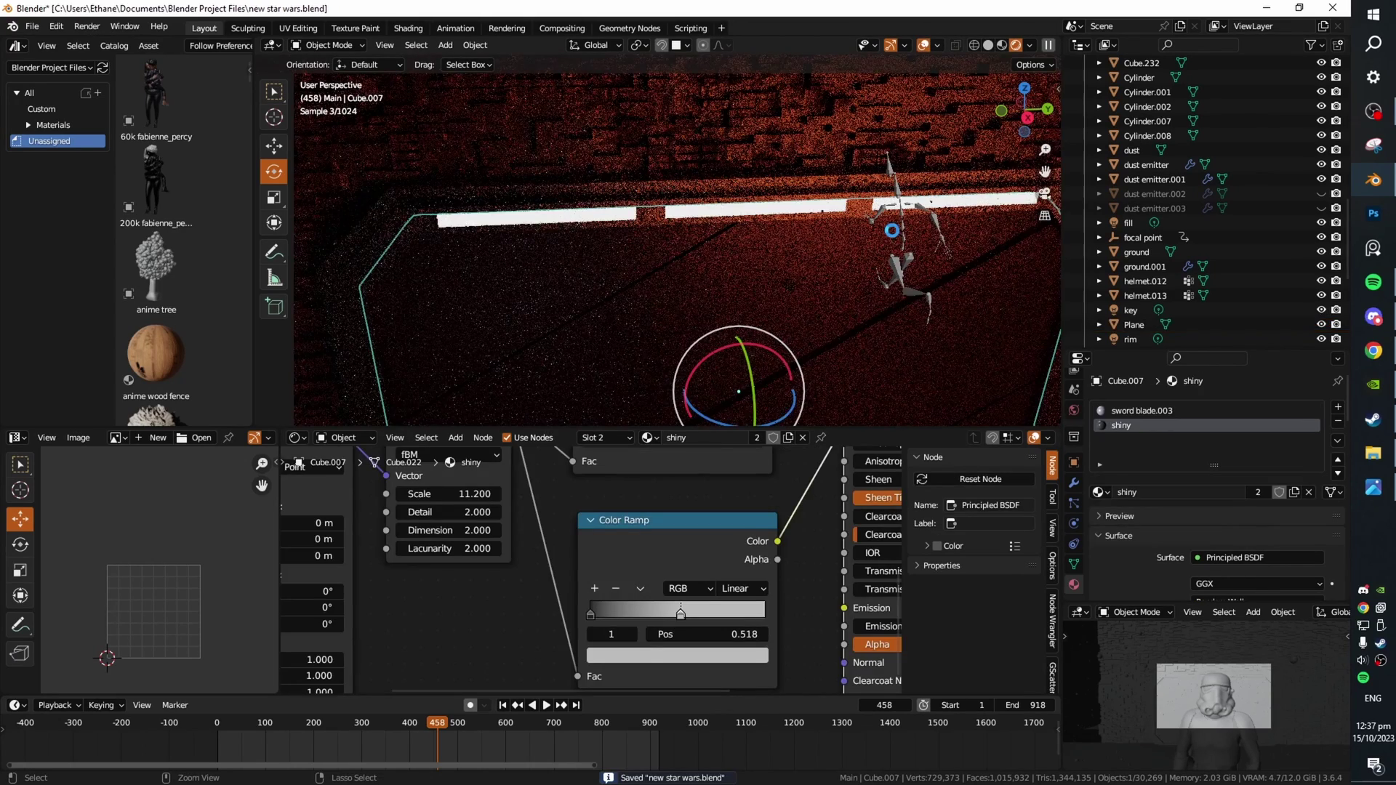
Step: Inspect the emissive light strips on the wall around Cube.007 in solid and rendered shading
scroll(892, 222, down, 4)
middle_drag(891, 221, 927, 218)
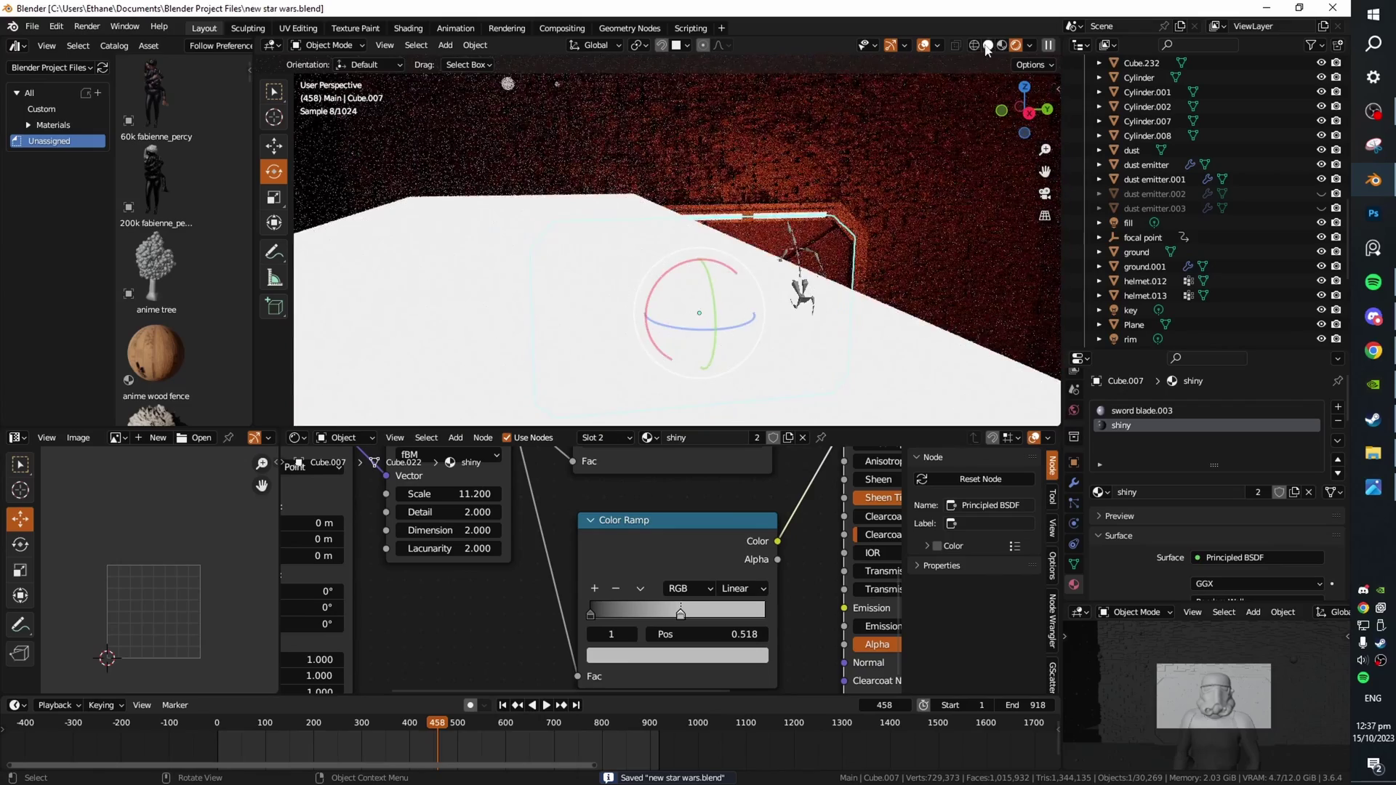
click(988, 46)
scroll(978, 62, up, 3)
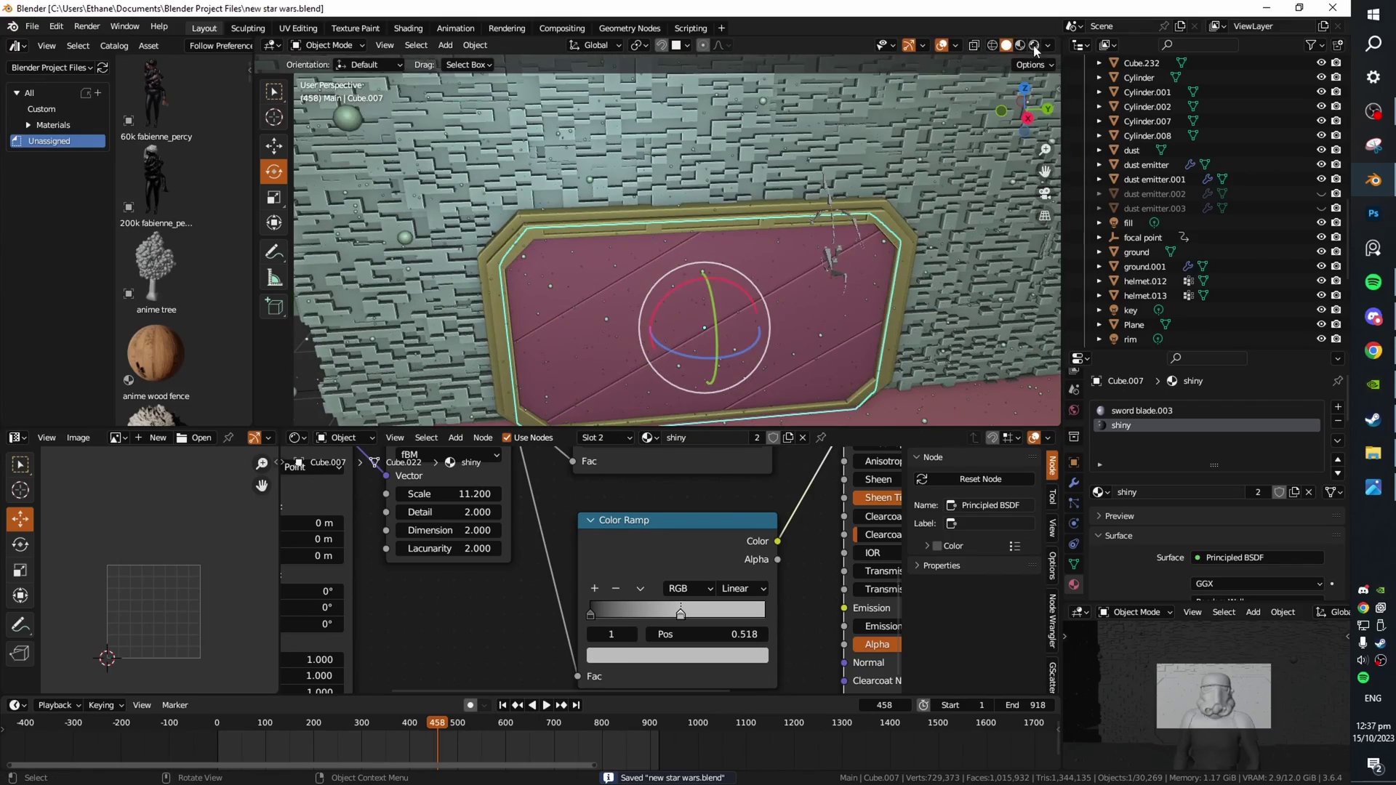
click(1034, 46)
scroll(658, 224, up, 8)
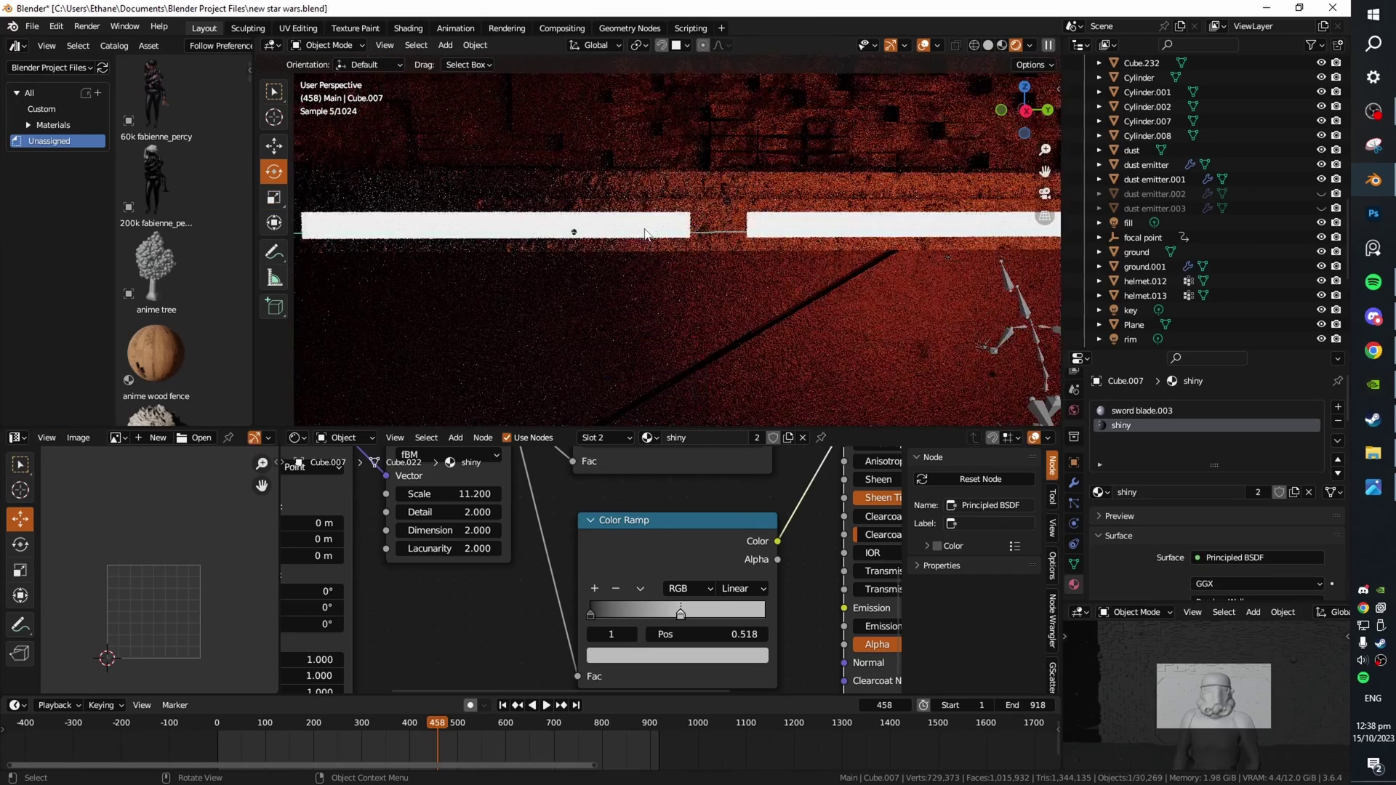
Step: Return to the camera view, hide the viewport gizmos, and save the project
key(KP_0)
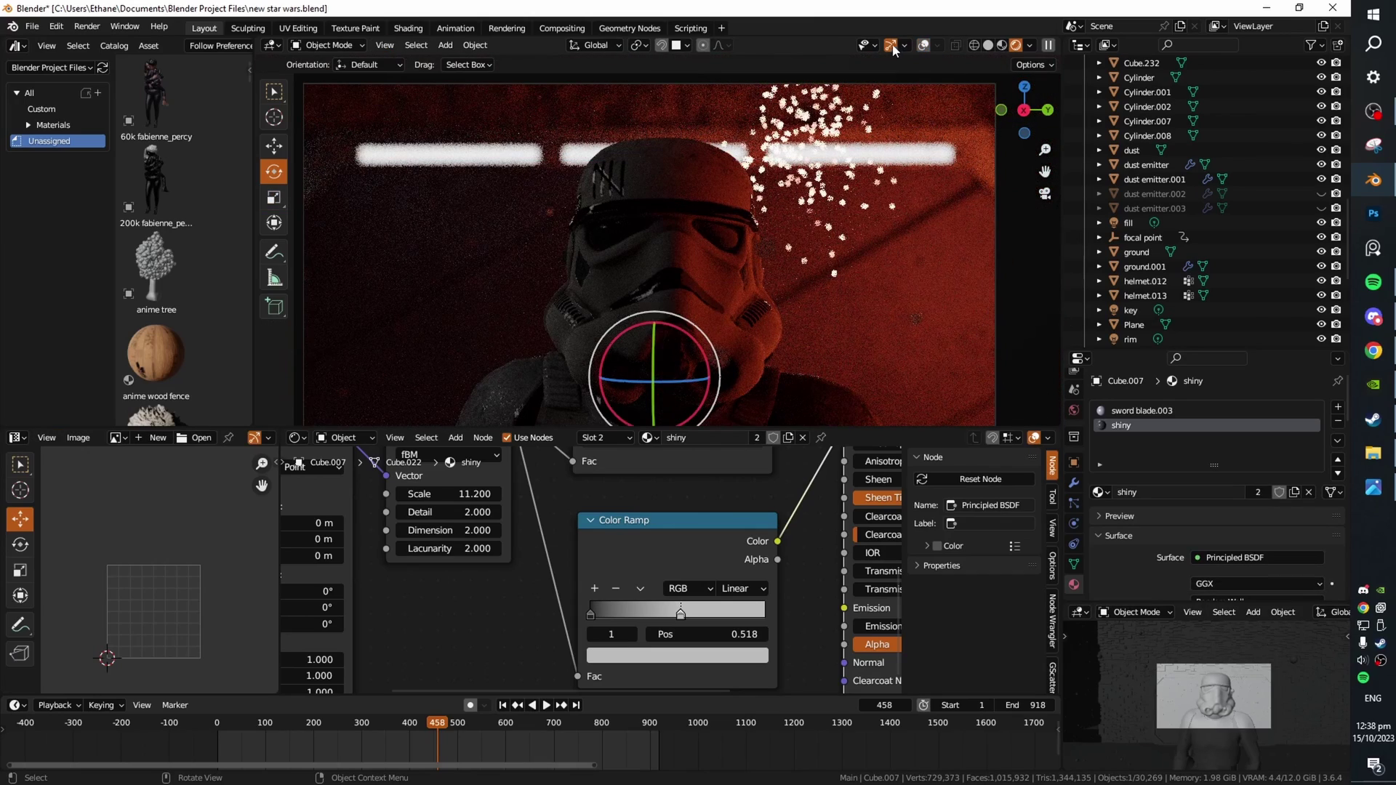
click(891, 46)
key(ctrl+s)
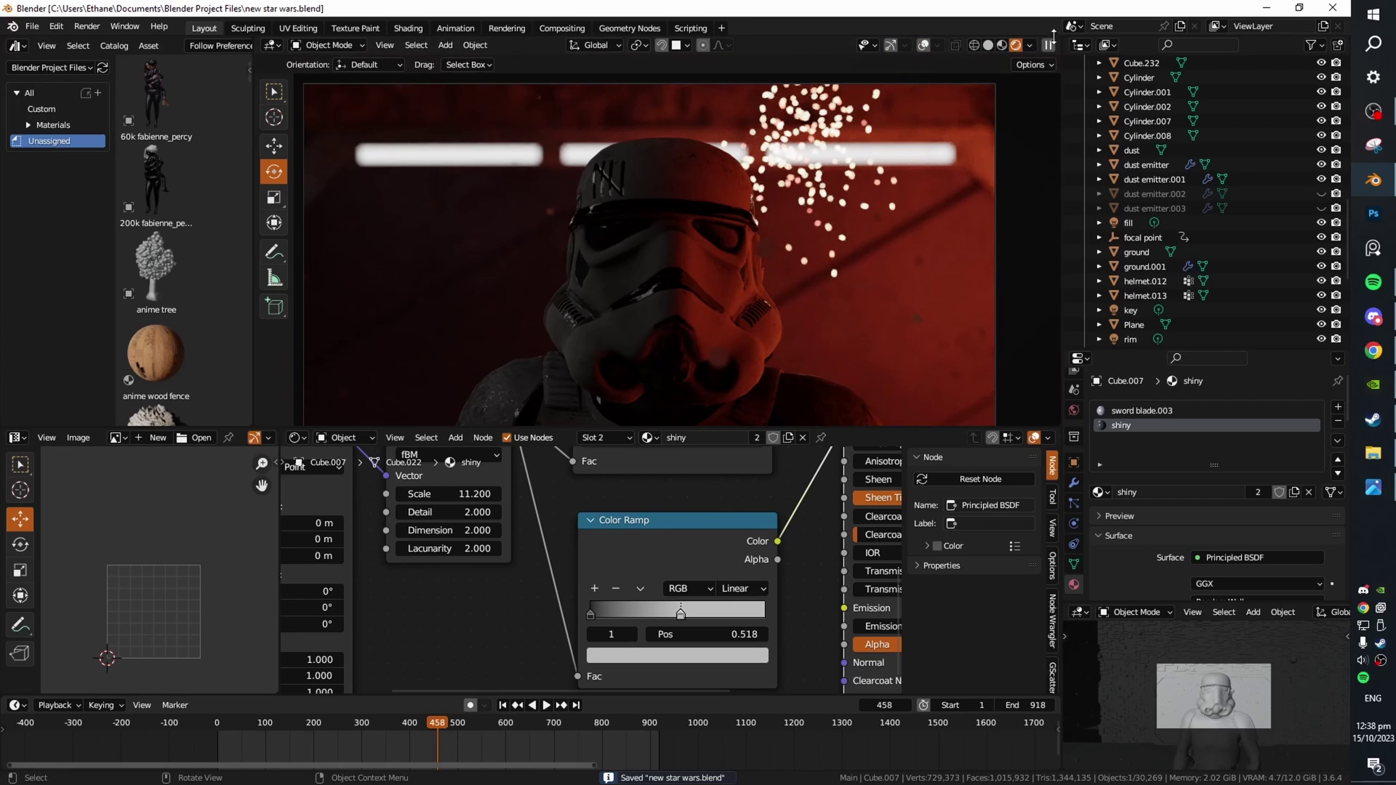
Step: Enable the compositor effects in the rendered viewport and check the glow around the lights and particles
click(1032, 46)
click(1026, 217)
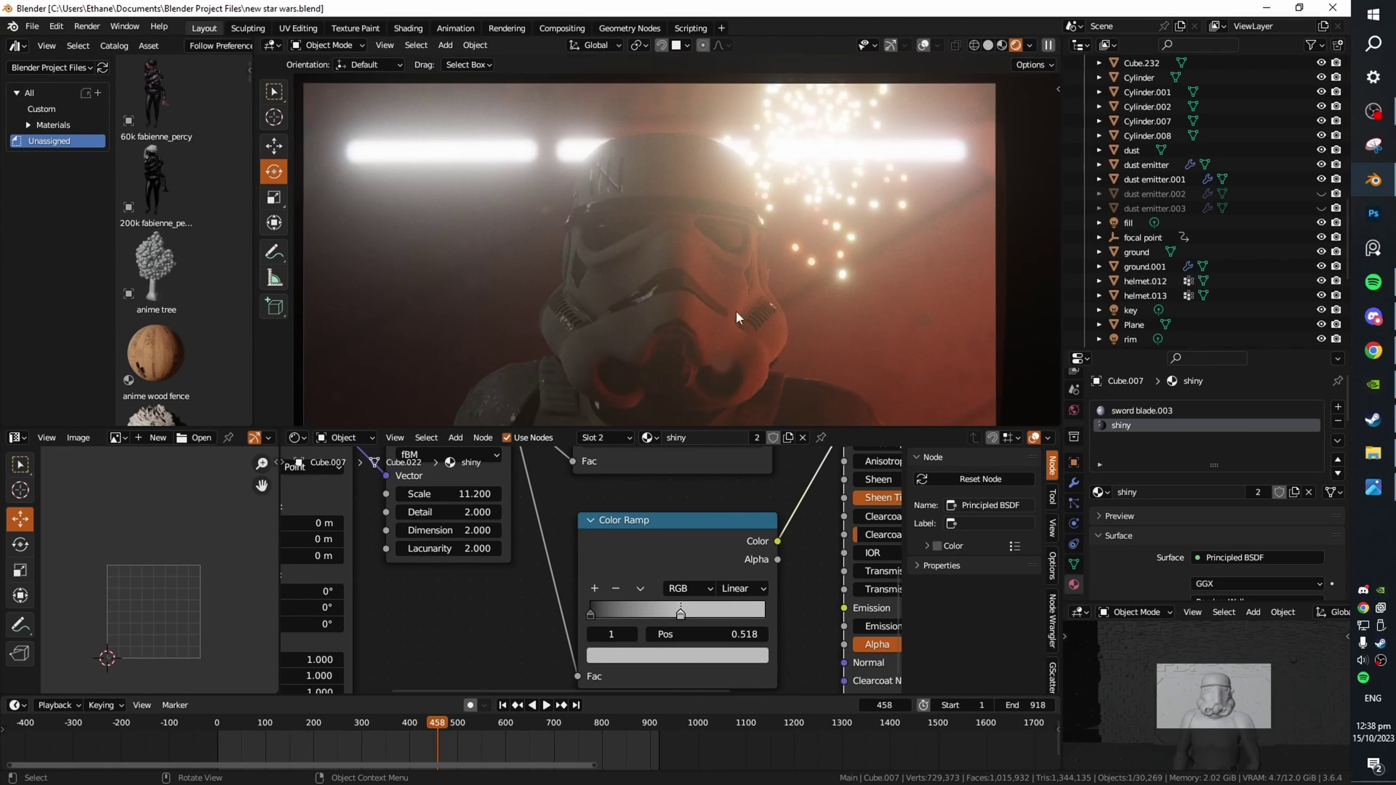
scroll(740, 312, down, 1)
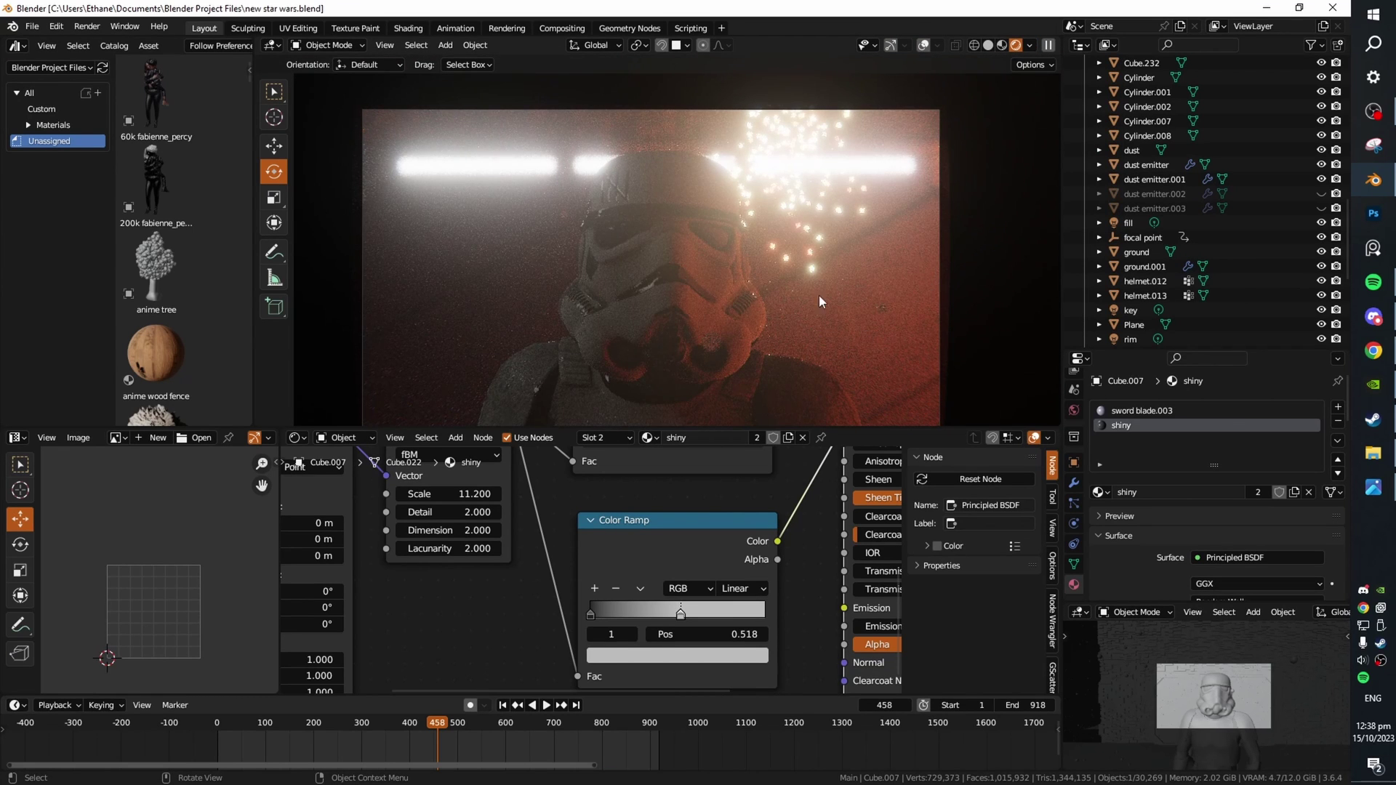
click(1031, 46)
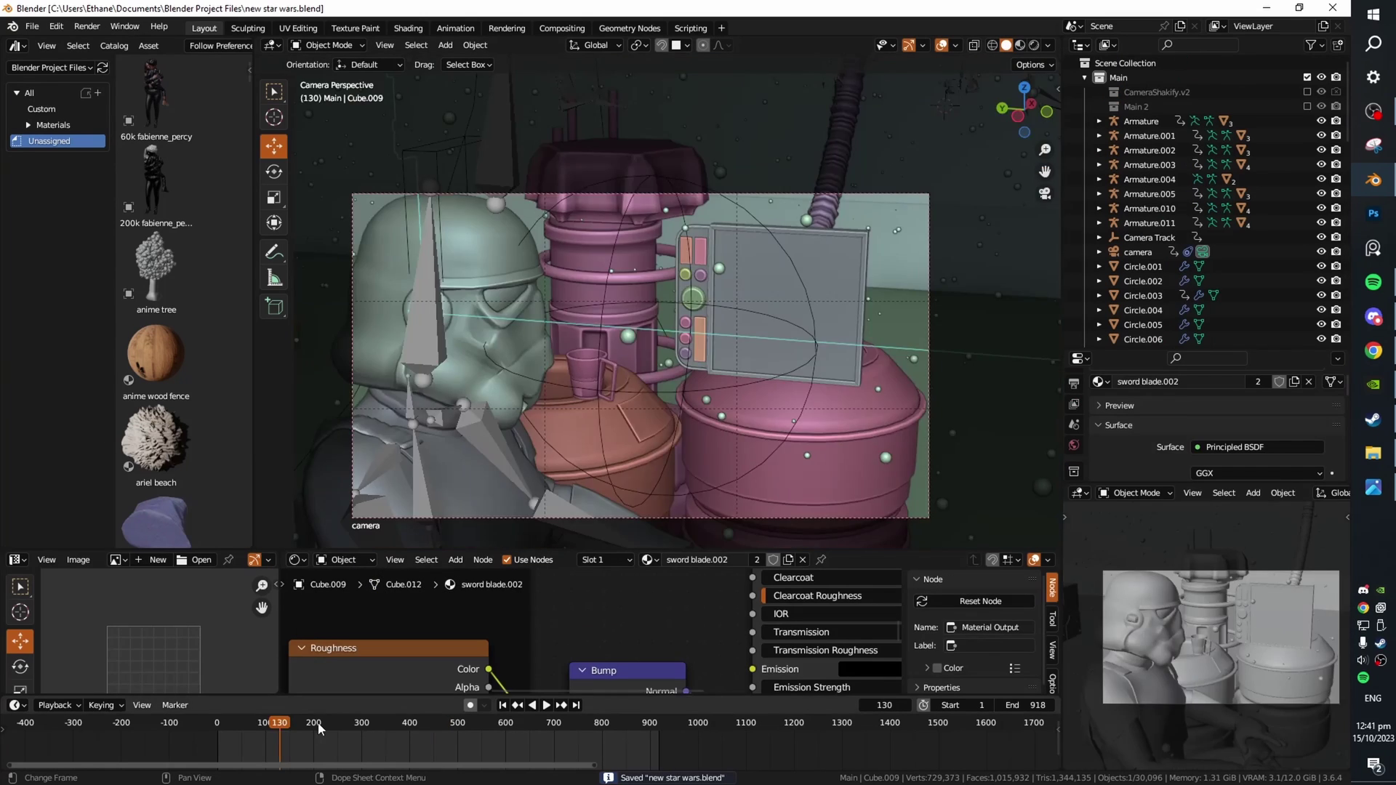
Step: Scrub the timeline to frame 298, play the wide stormtrooper group shot, and examine the falling green trooper up close
drag(265, 726, 396, 726)
click(361, 723)
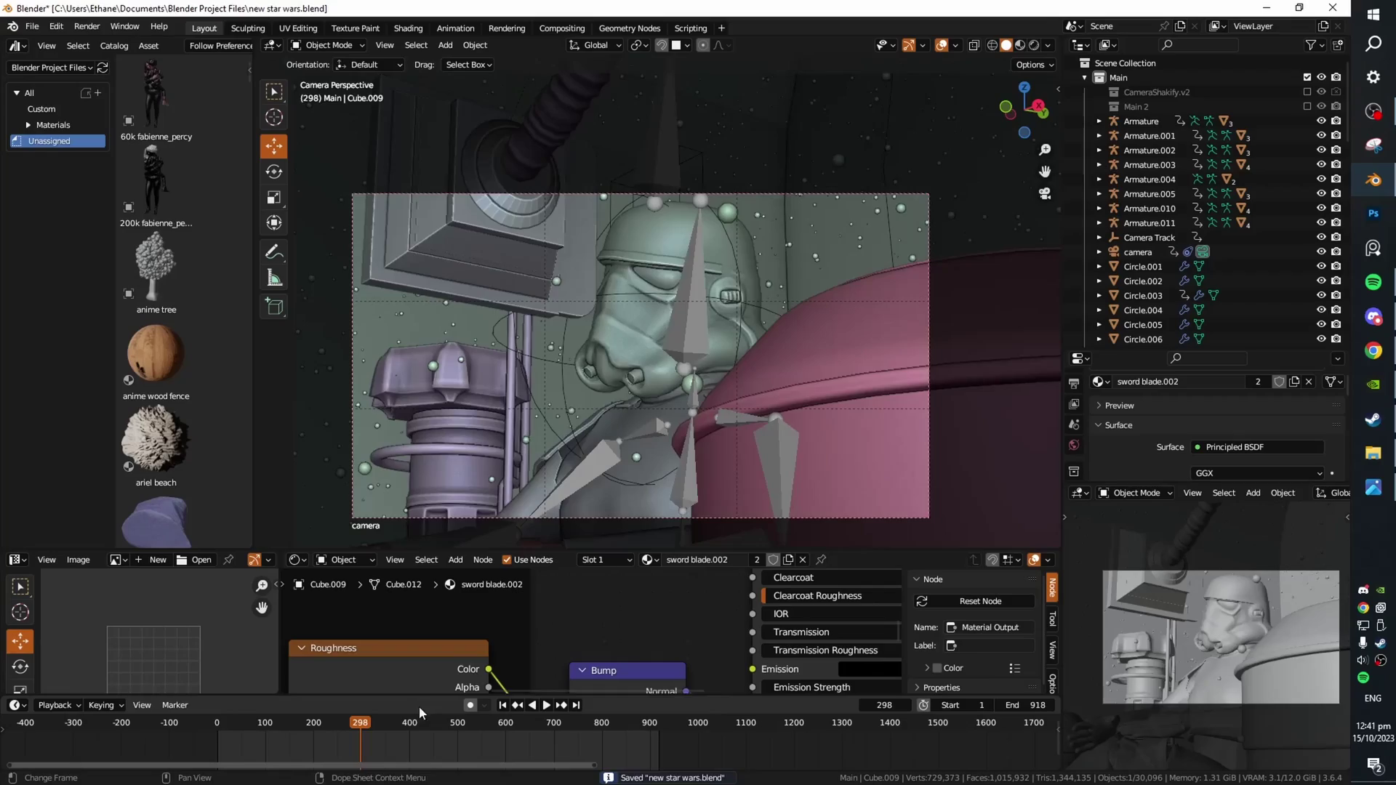
key(space)
scroll(783, 387, up, 2)
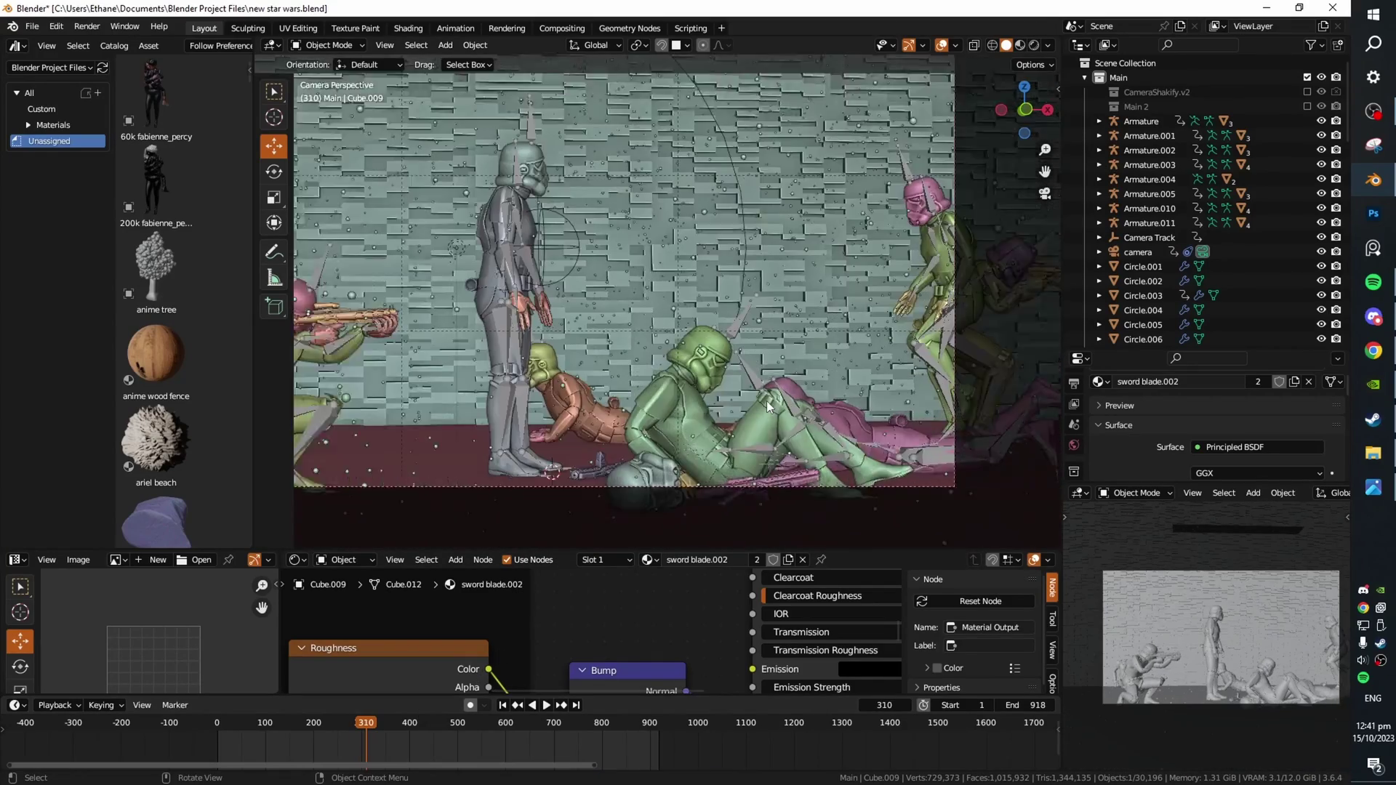
scroll(727, 364, up, 6)
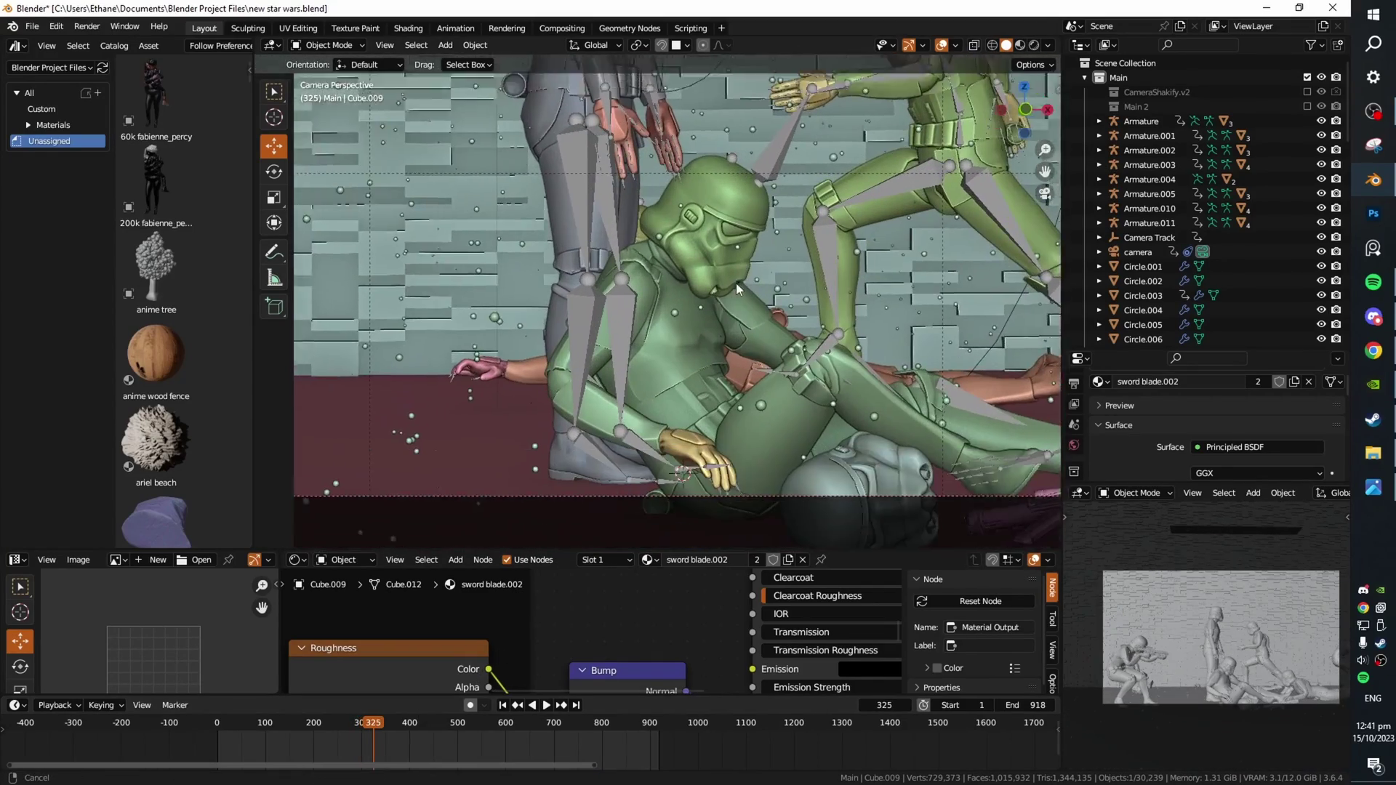
key(space)
key(space)
key(space)
shift+middle_drag(740, 286, 620, 414)
scroll(620, 415, down, 3)
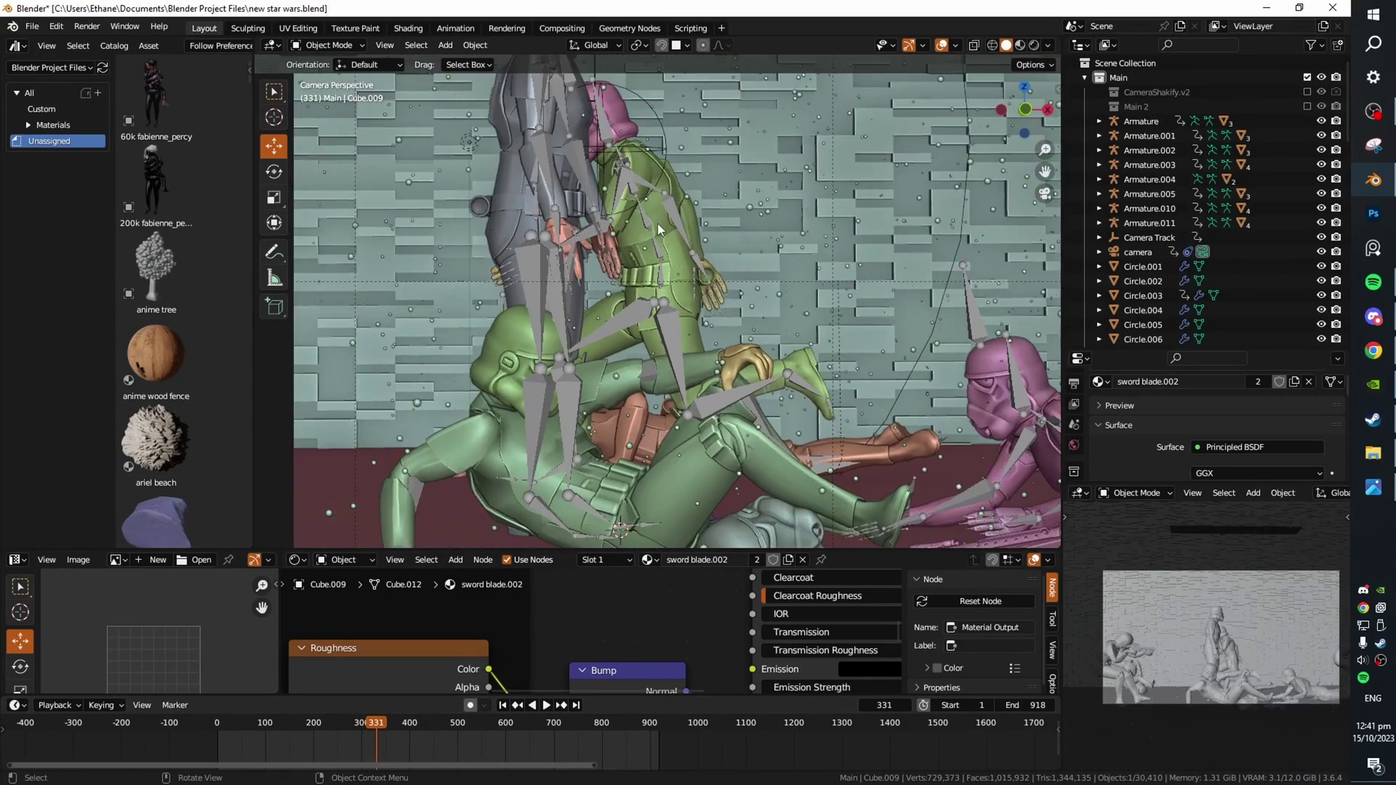
Step: Select the running trooper's Armature.001 and replay the shot from about frame 300 to follow its run
click(659, 226)
click(682, 245)
click(360, 730)
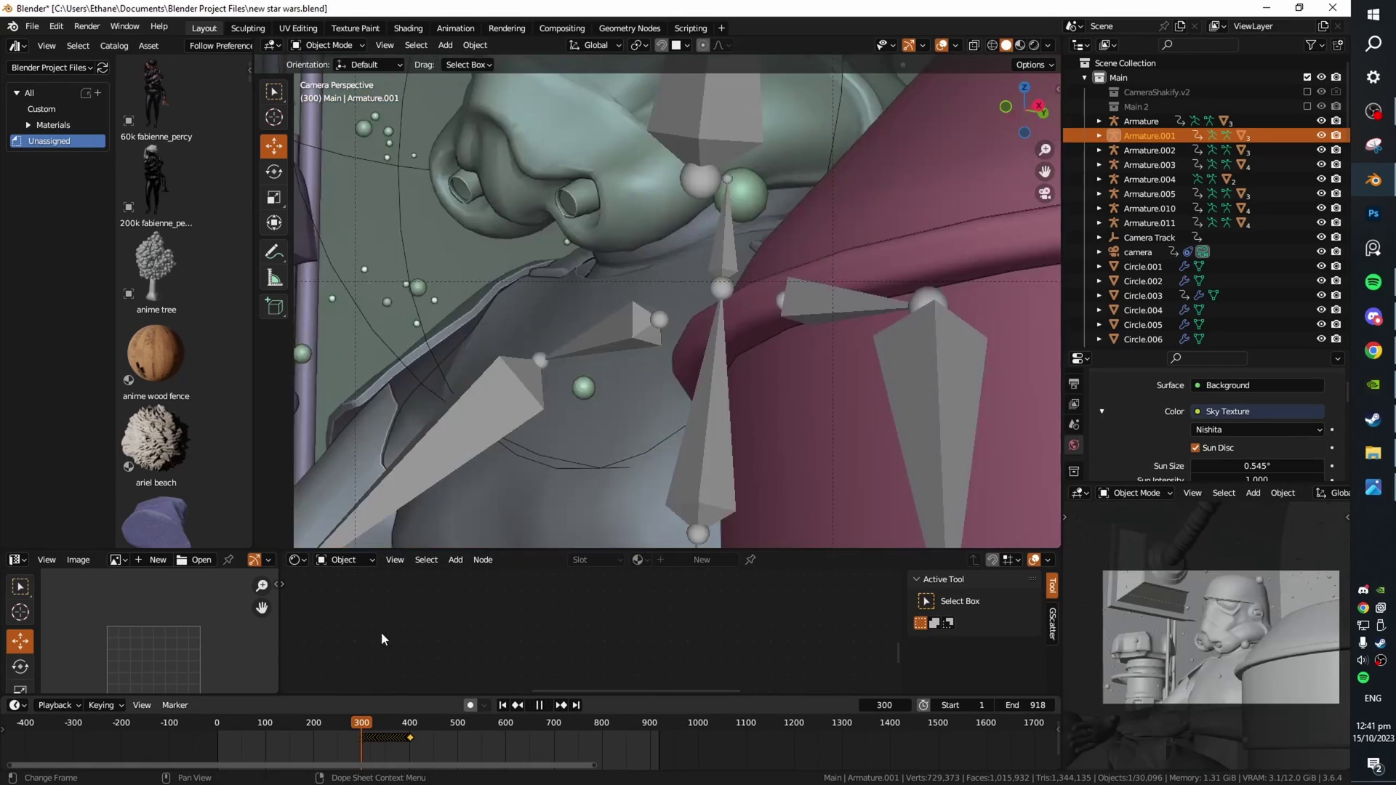
scroll(792, 502, down, 3)
shift+middle_drag(795, 507, 649, 380)
key(space)
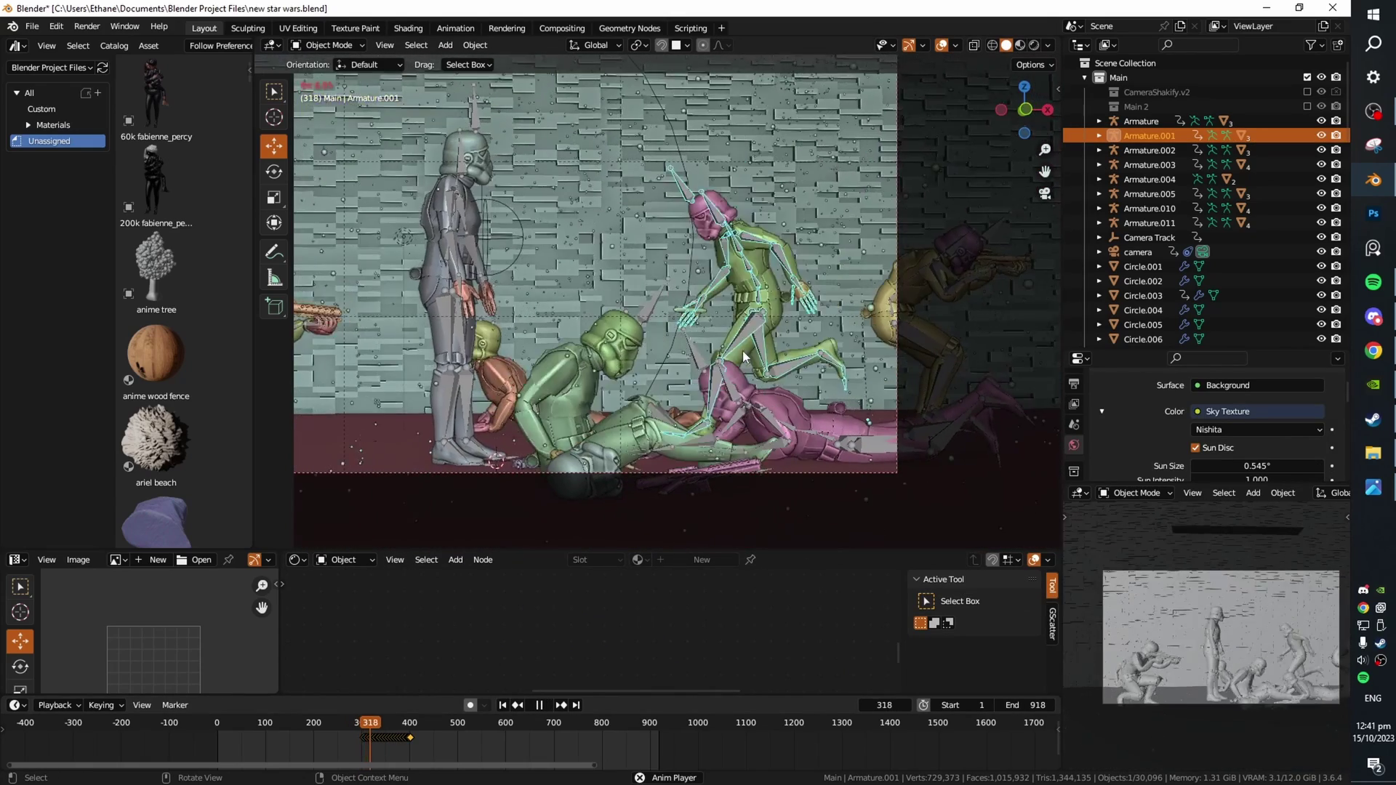
key(space)
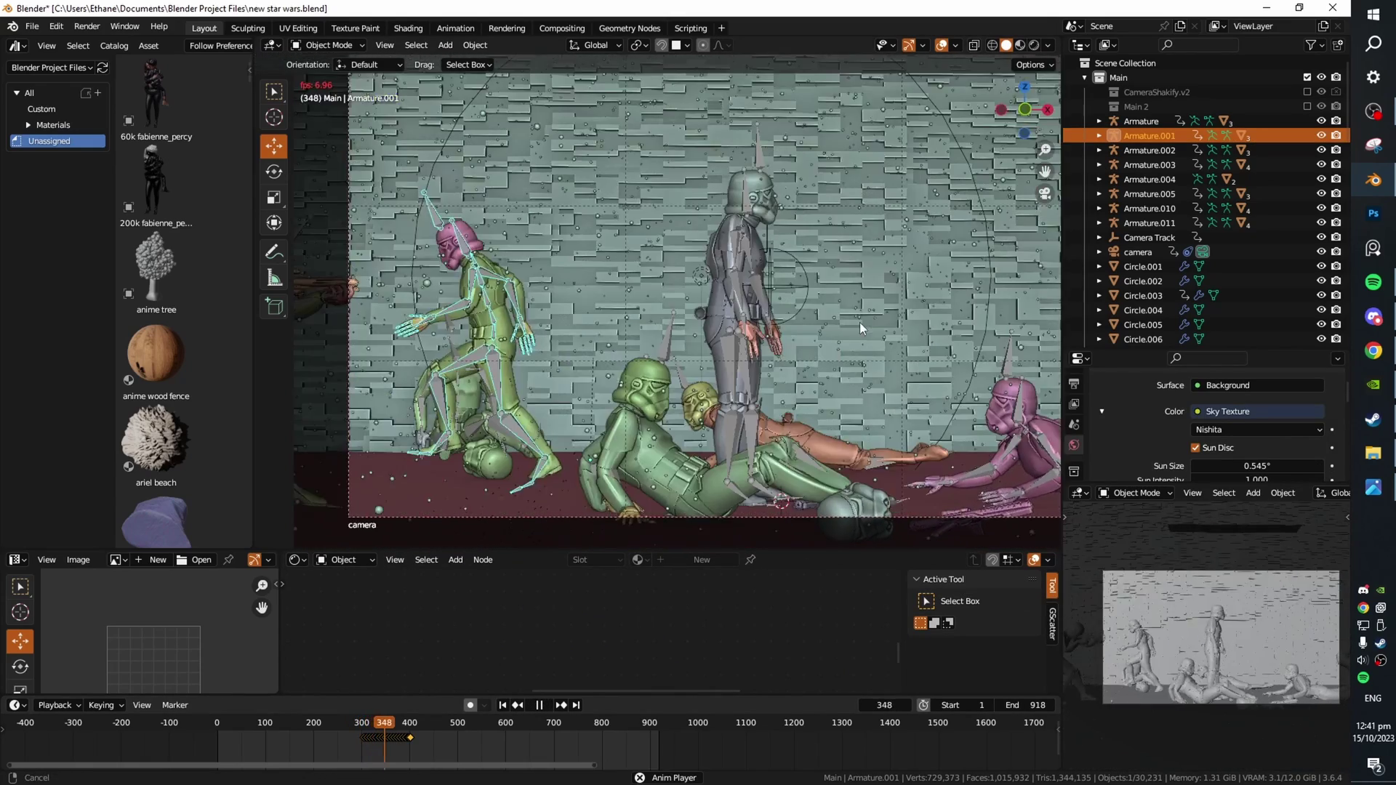
shift+middle_drag(511, 309, 762, 319)
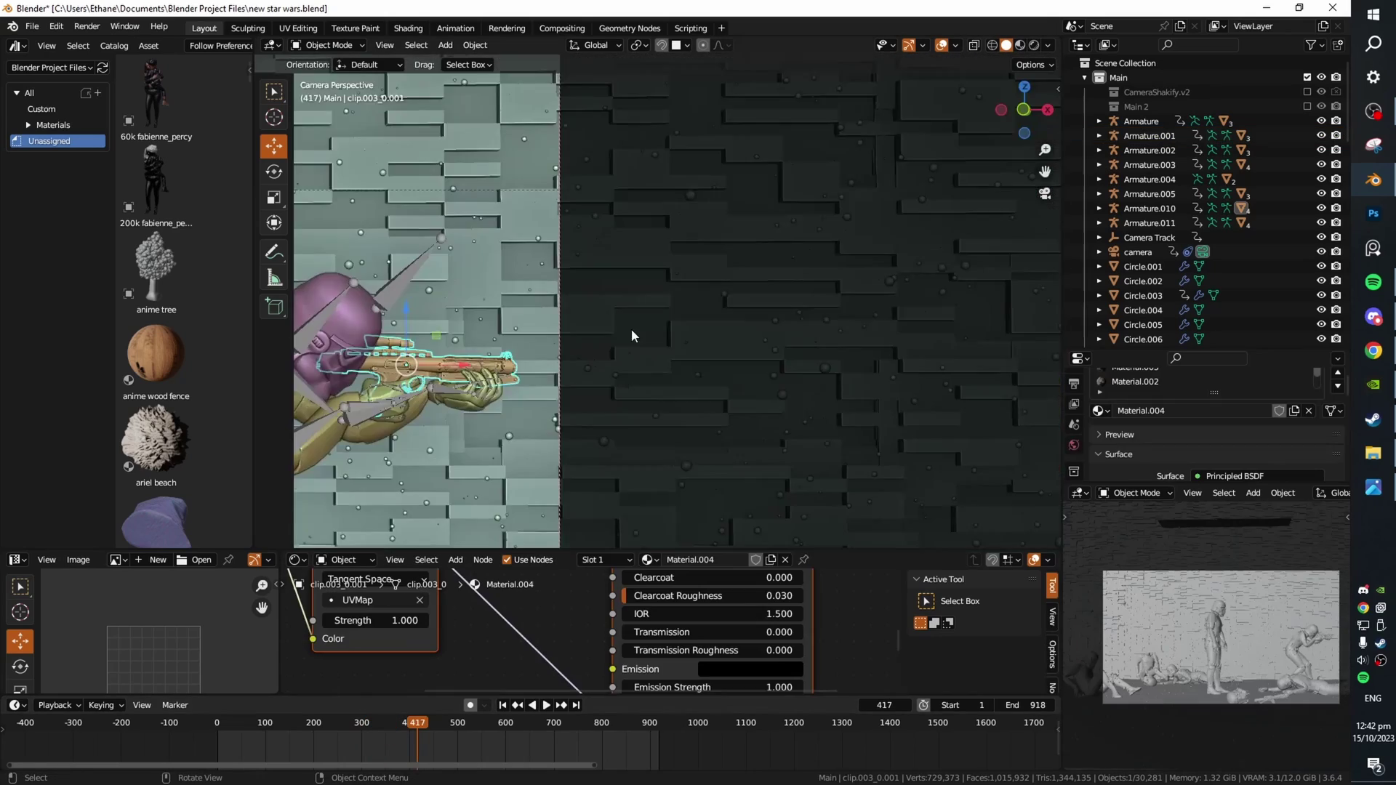
Step: Frame the crouching trooper's blaster, advance to frame 420, and select the laser bolt Cube.010 at its muzzle
key(KP_Decimal)
key(Right)
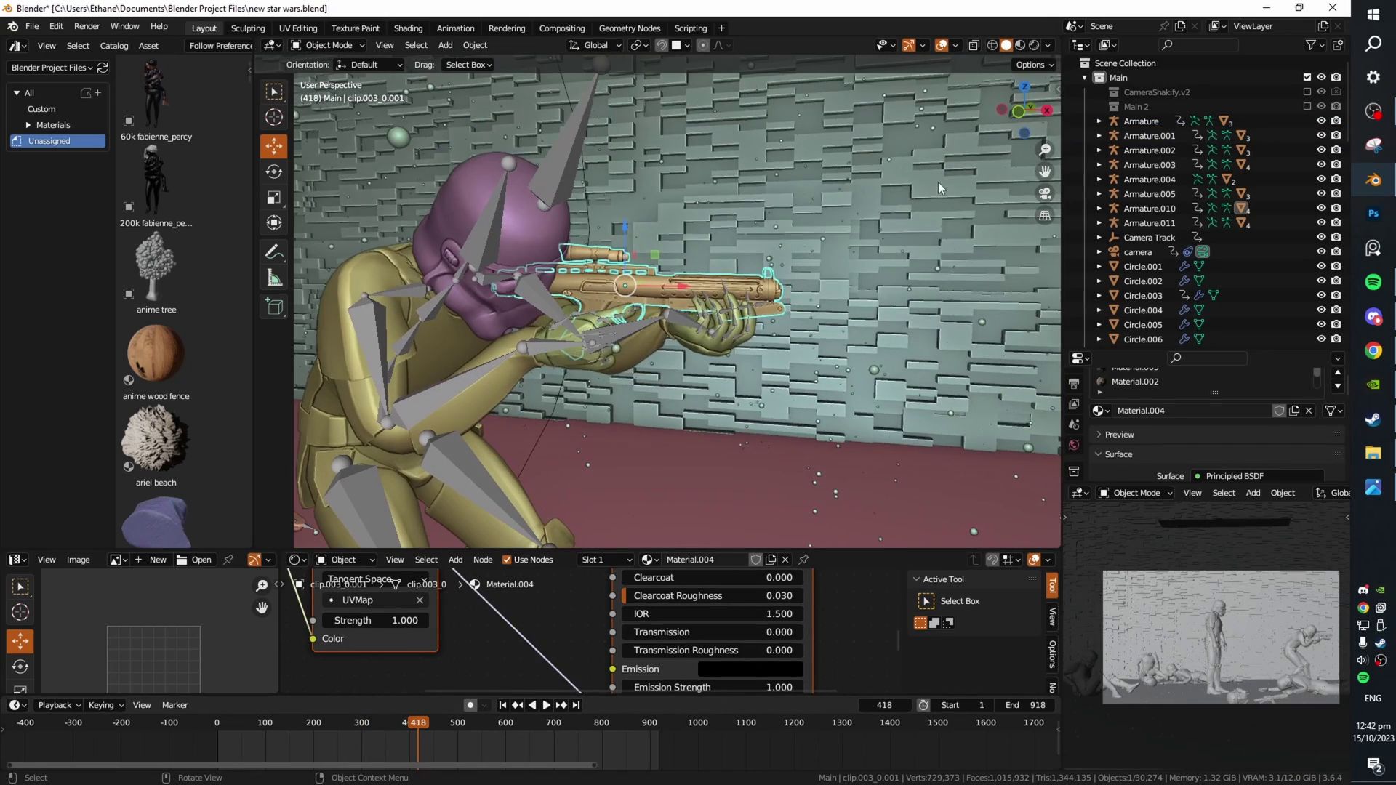
middle_drag(968, 199, 938, 286)
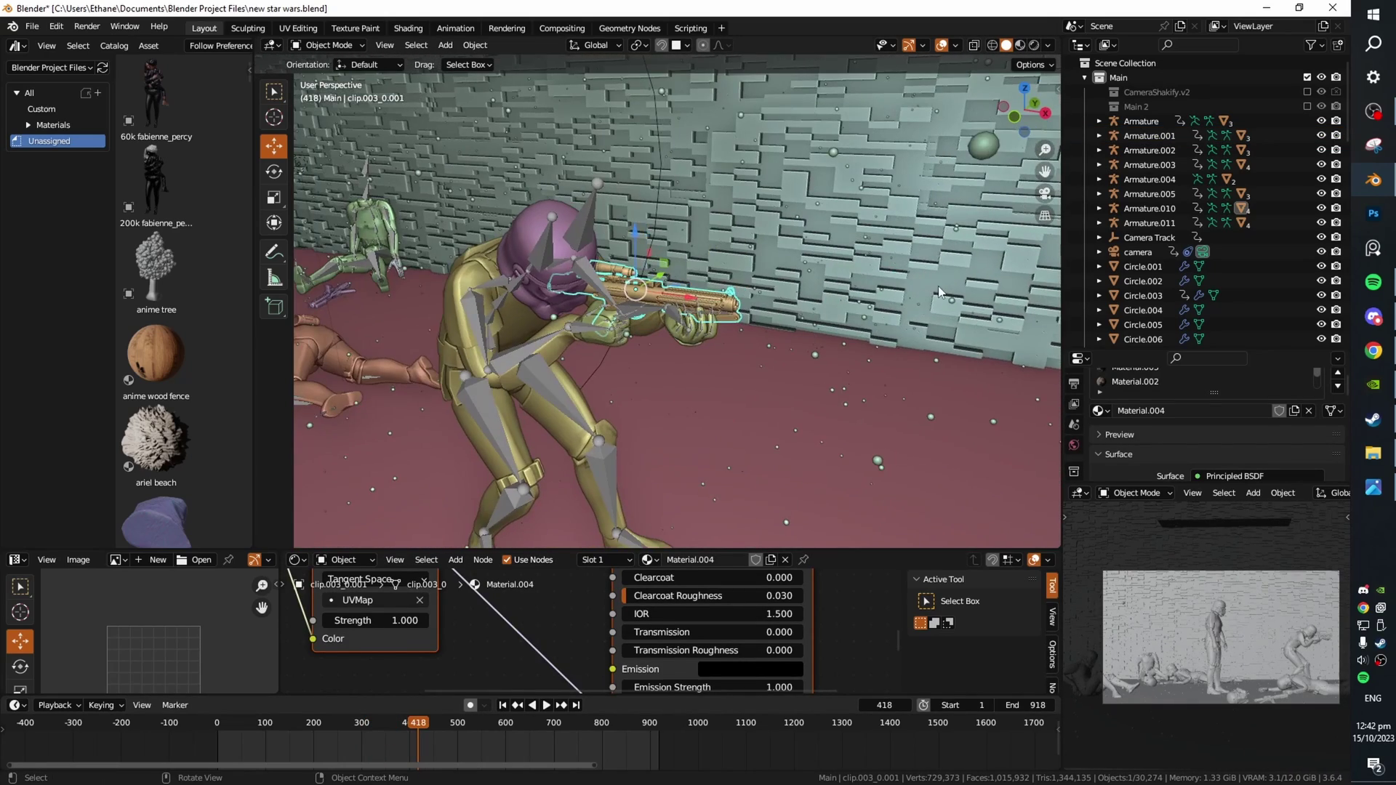
key(Right)
key(Right)
click(771, 310)
scroll(868, 318, up, 3)
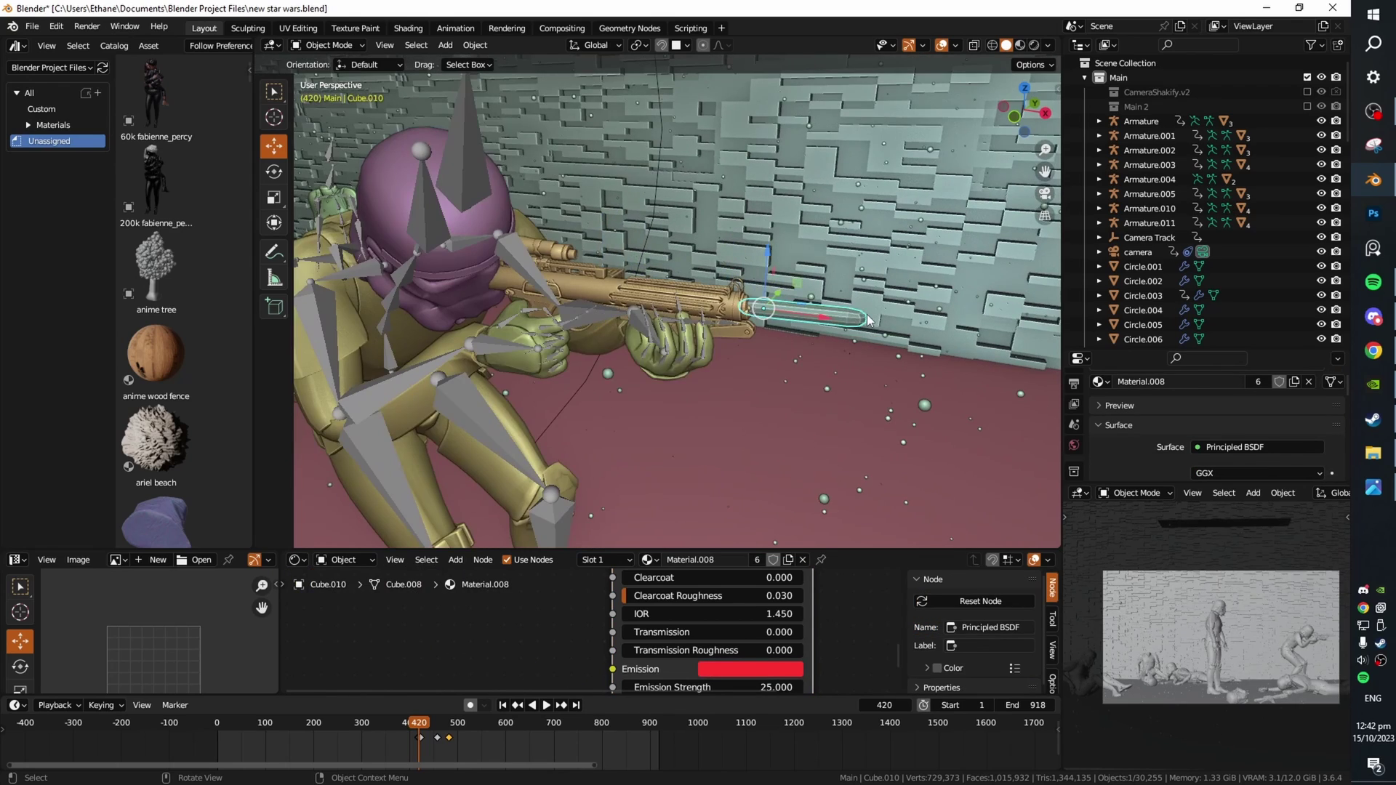
Step: Step back to frame 418 to examine how the laser bolt Cube.010 starts inside the blaster
key(Left)
key(Left)
key(Right)
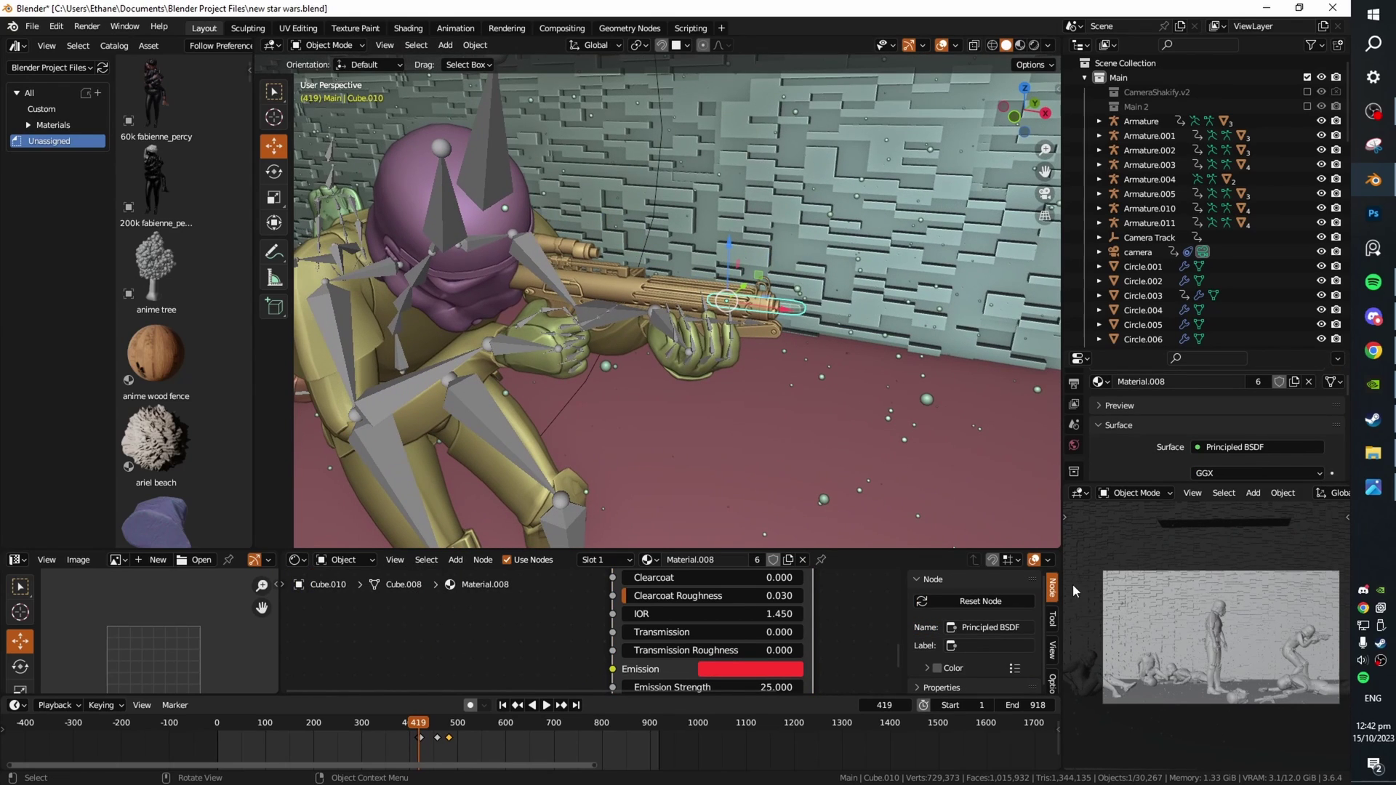
click(1065, 519)
middle_drag(800, 323, 929, 329)
key(Left)
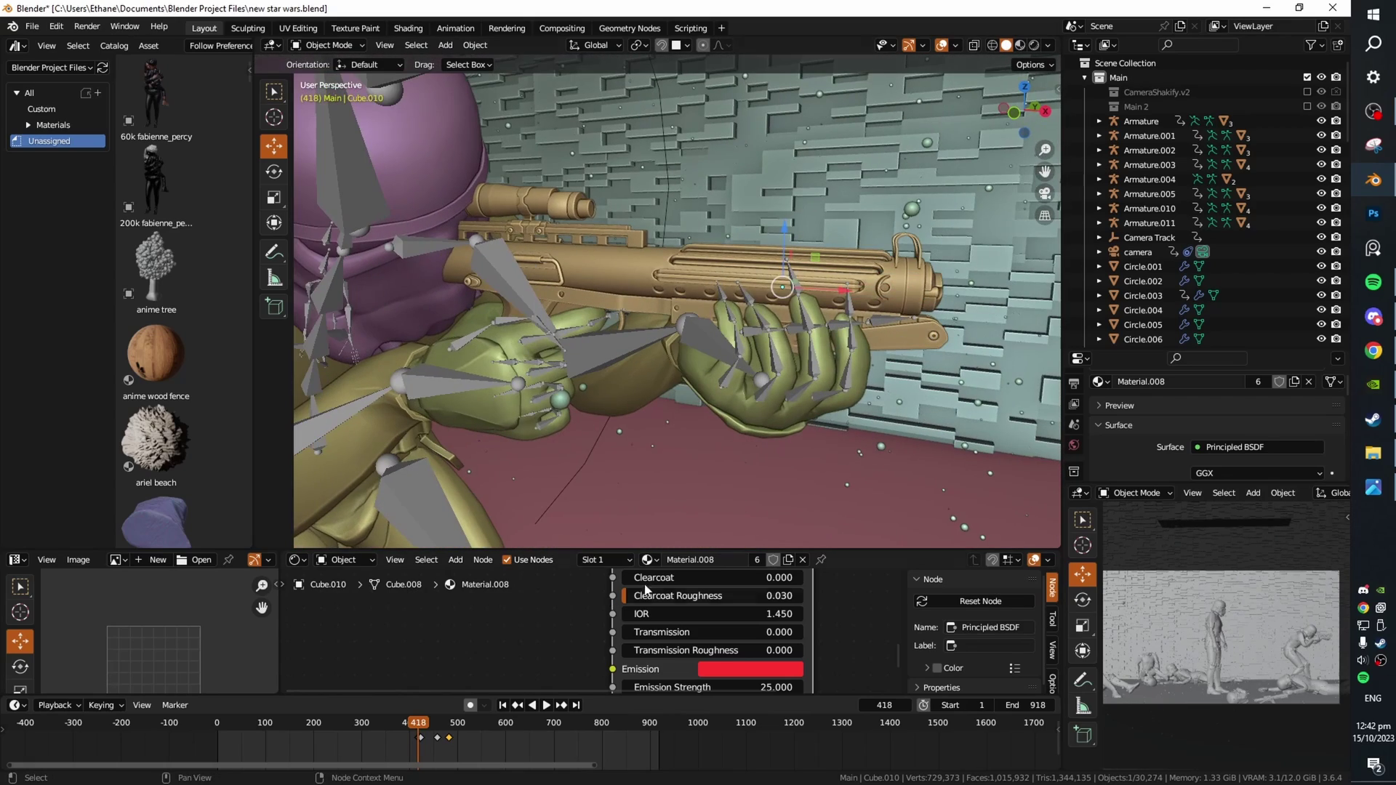
Step: Advance to frame 423 to follow the laser bolt across the room to the wall, and return to the camera view
key(Right)
scroll(931, 386, down, 4)
key(Right)
key(Right)
middle_drag(931, 385, 999, 330)
scroll(962, 386, down, 1)
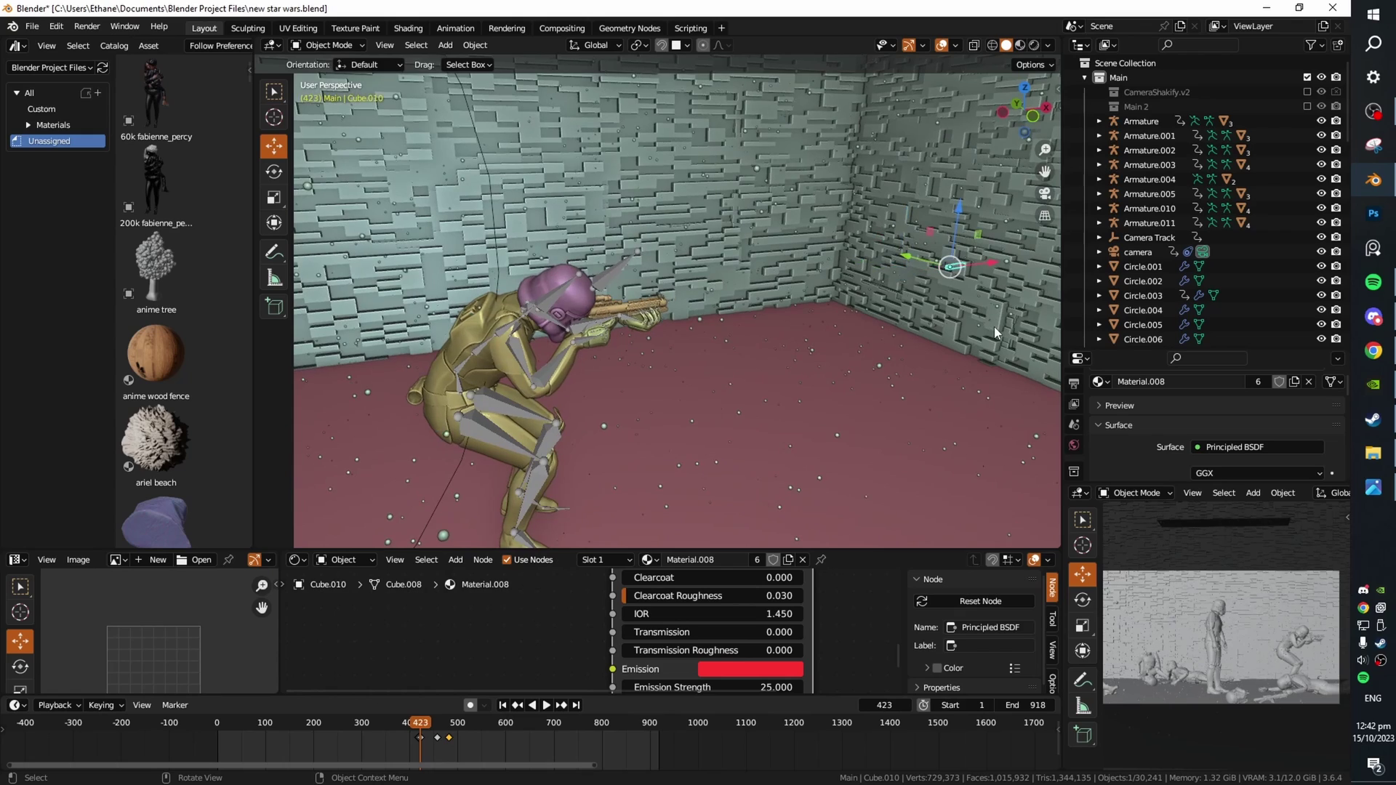
key(KP_0)
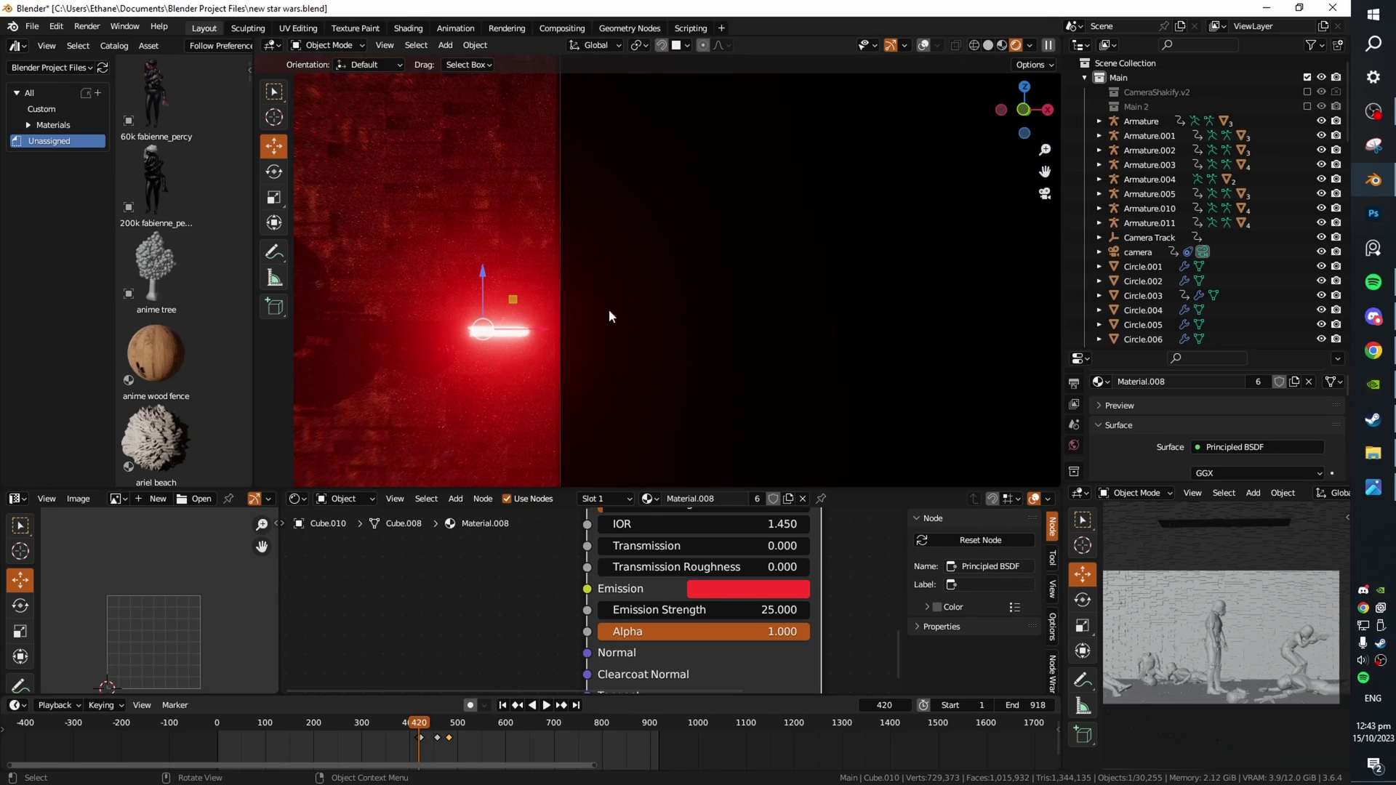
Step: Switch to solid shading, frame the loose helmet and blaster on the floor at frame 432, select the blaster, and save the file
shift+middle_drag(712, 289, 1016, 168)
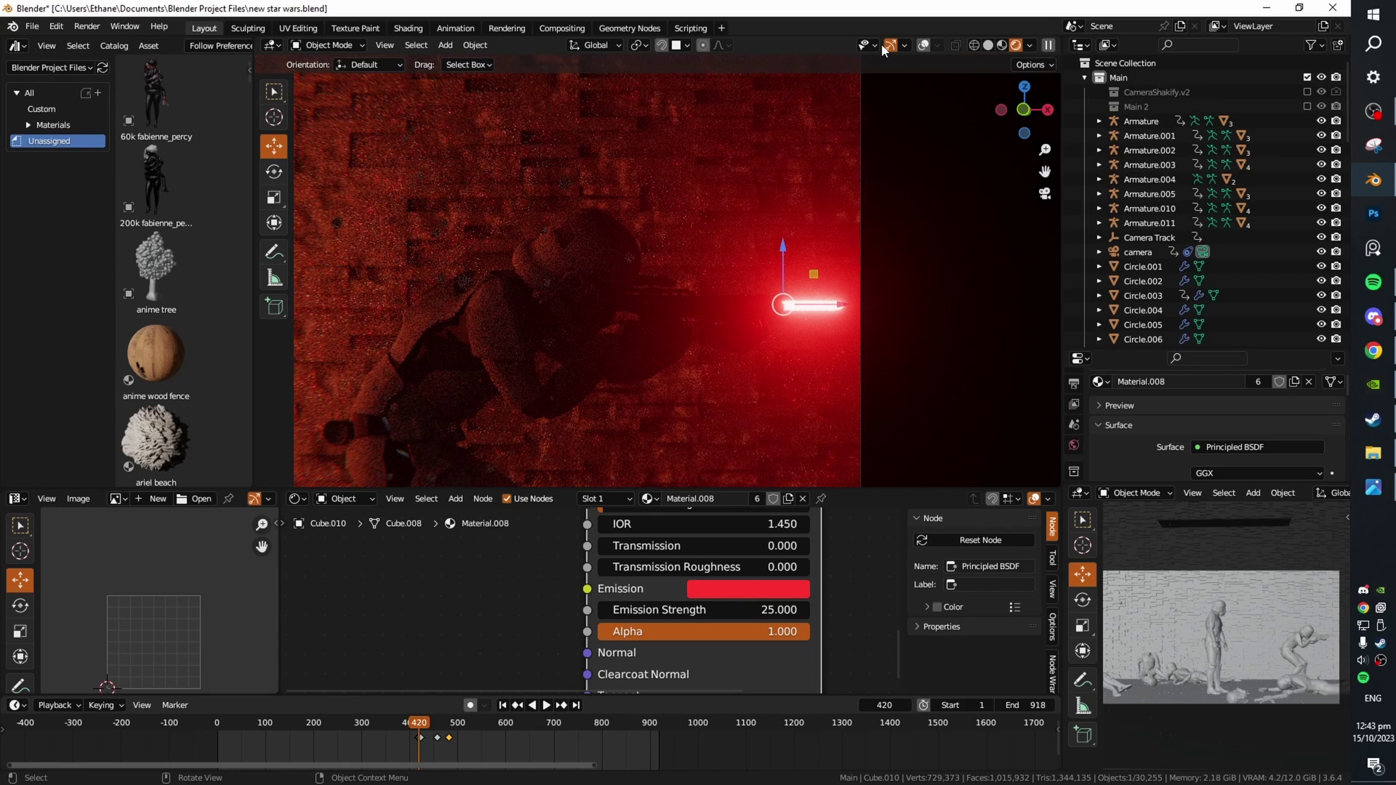
click(1031, 46)
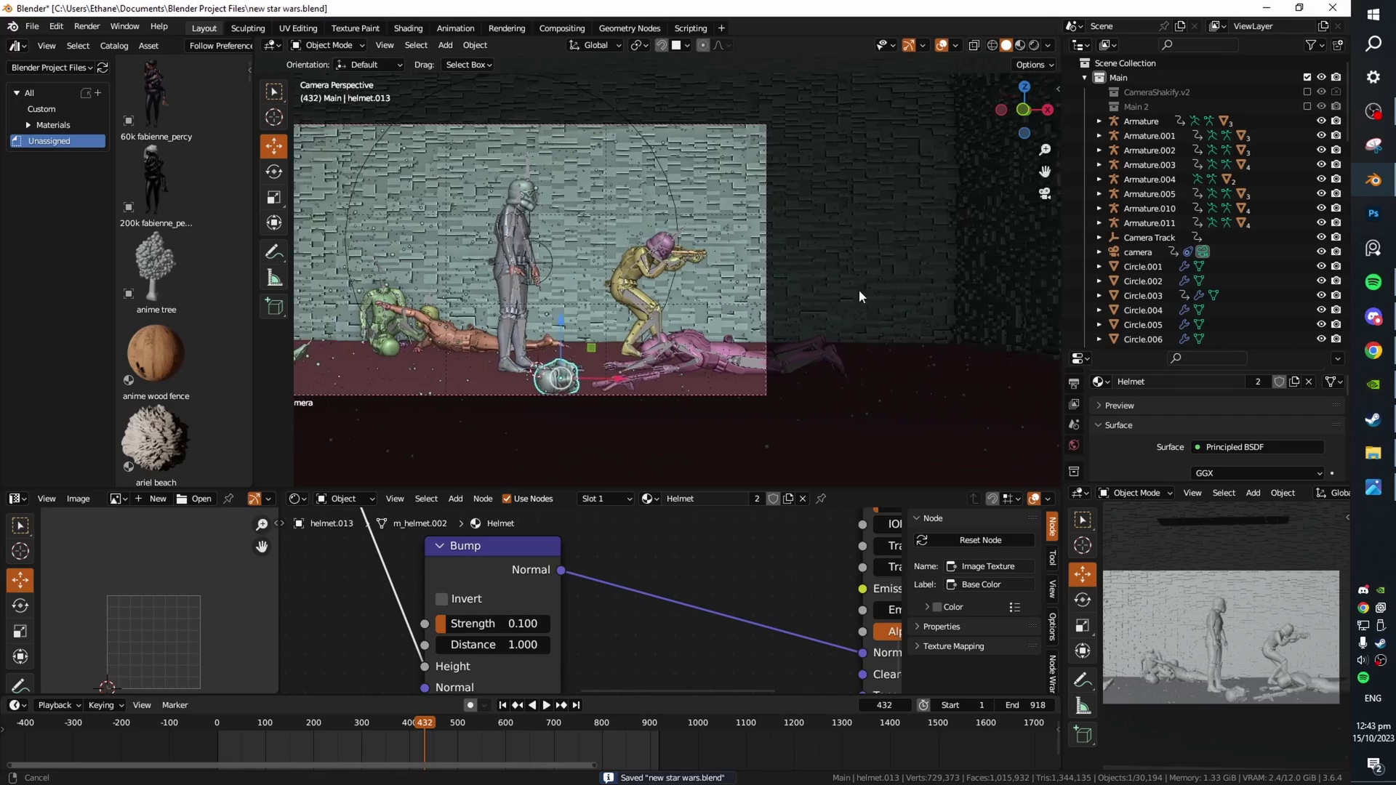
scroll(800, 295, up, 5)
shift+middle_drag(741, 297, 749, 175)
click(740, 342)
key(ctrl+s)
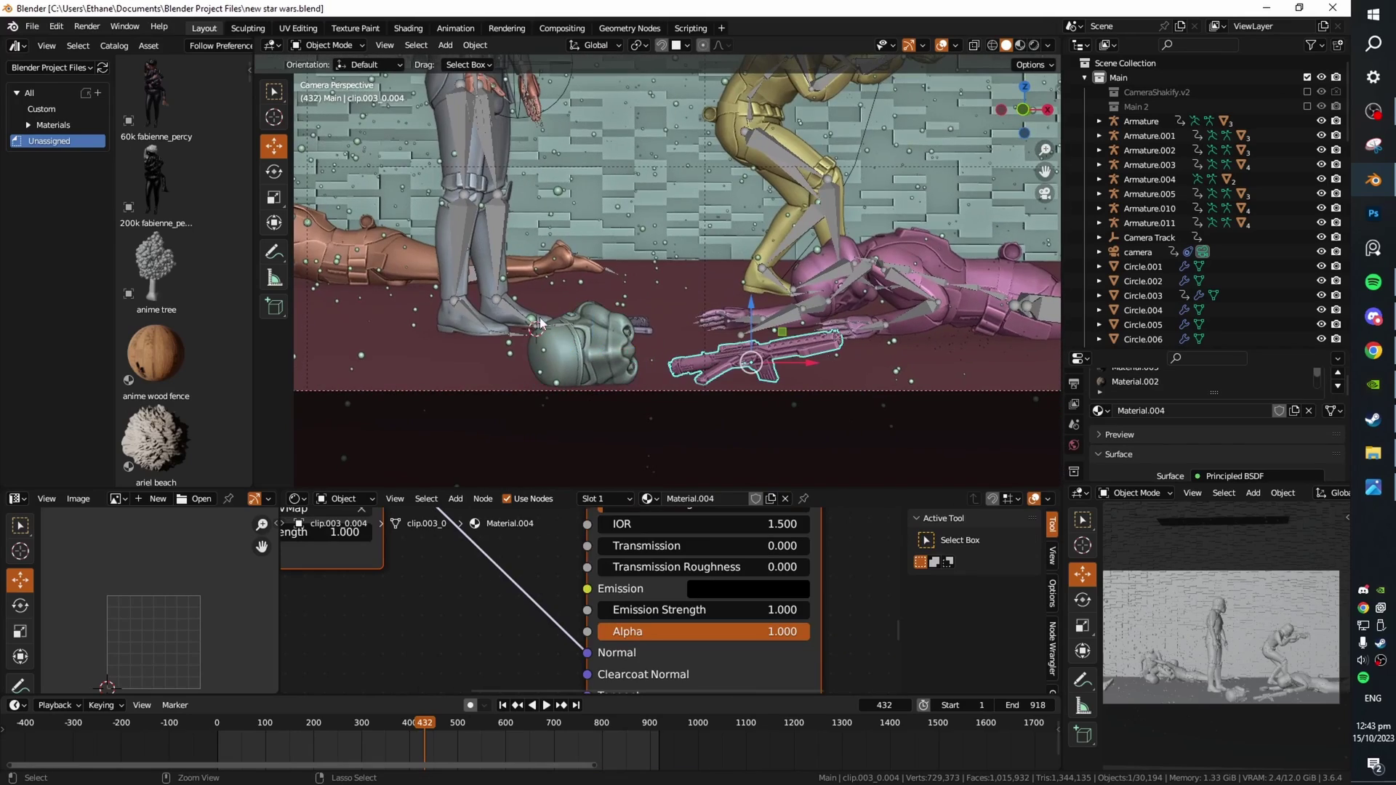
scroll(509, 298, down, 3)
shift+middle_drag(502, 292, 662, 293)
scroll(661, 300, up, 4)
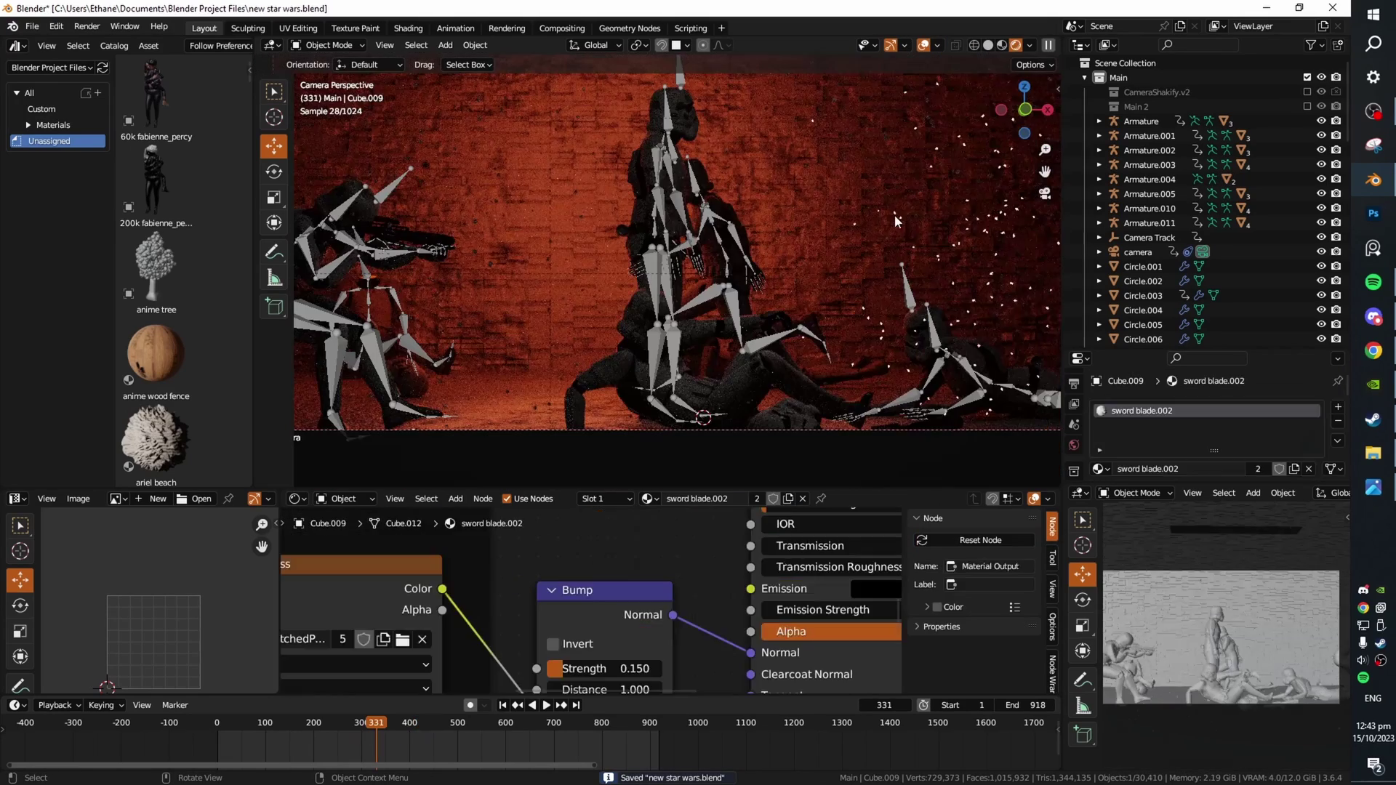
Step: Select the particle emitter Circle.006, inspect its sparks around the lying trooper, and return to the camera view
click(905, 215)
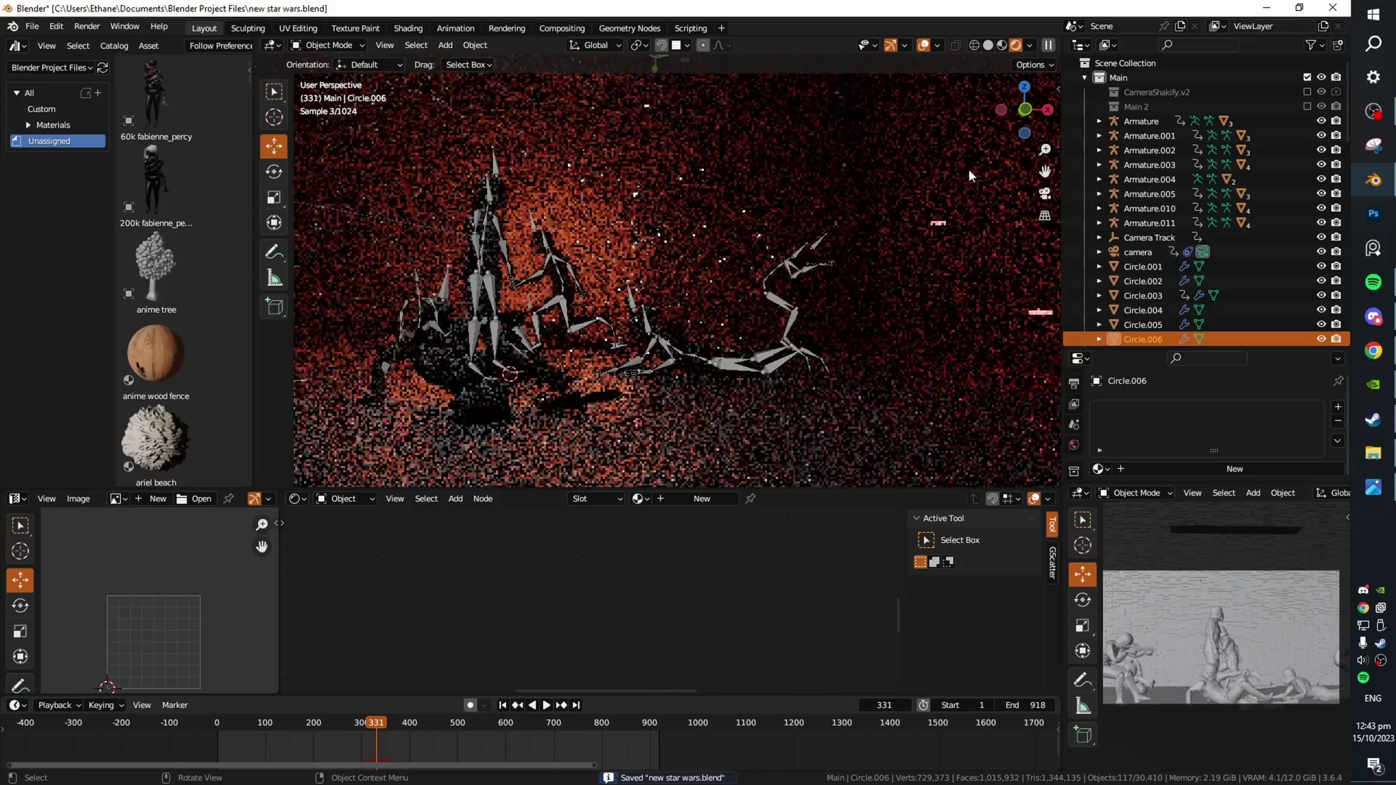
middle_drag(888, 219, 871, 269)
scroll(701, 242, up, 2)
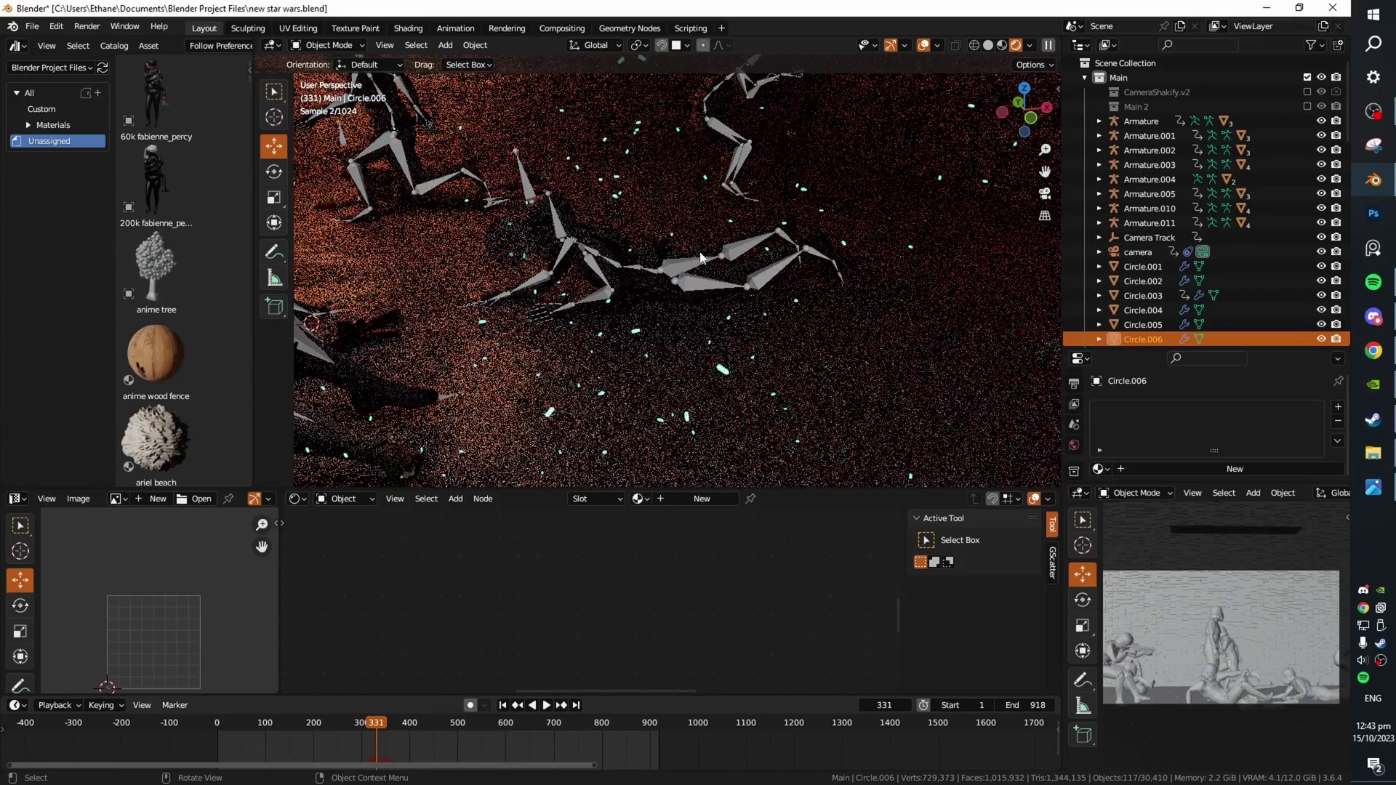
middle_drag(701, 258, 765, 358)
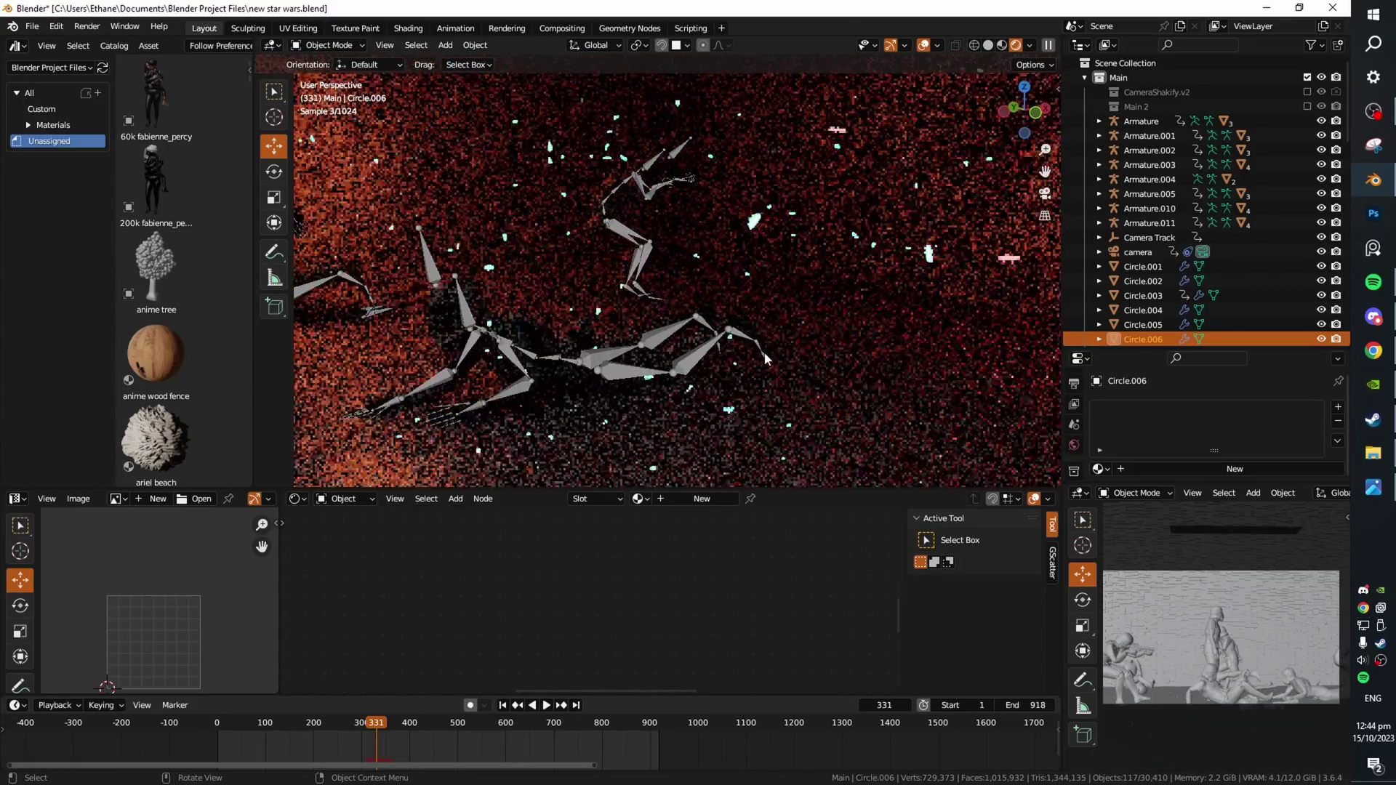
key(KP_0)
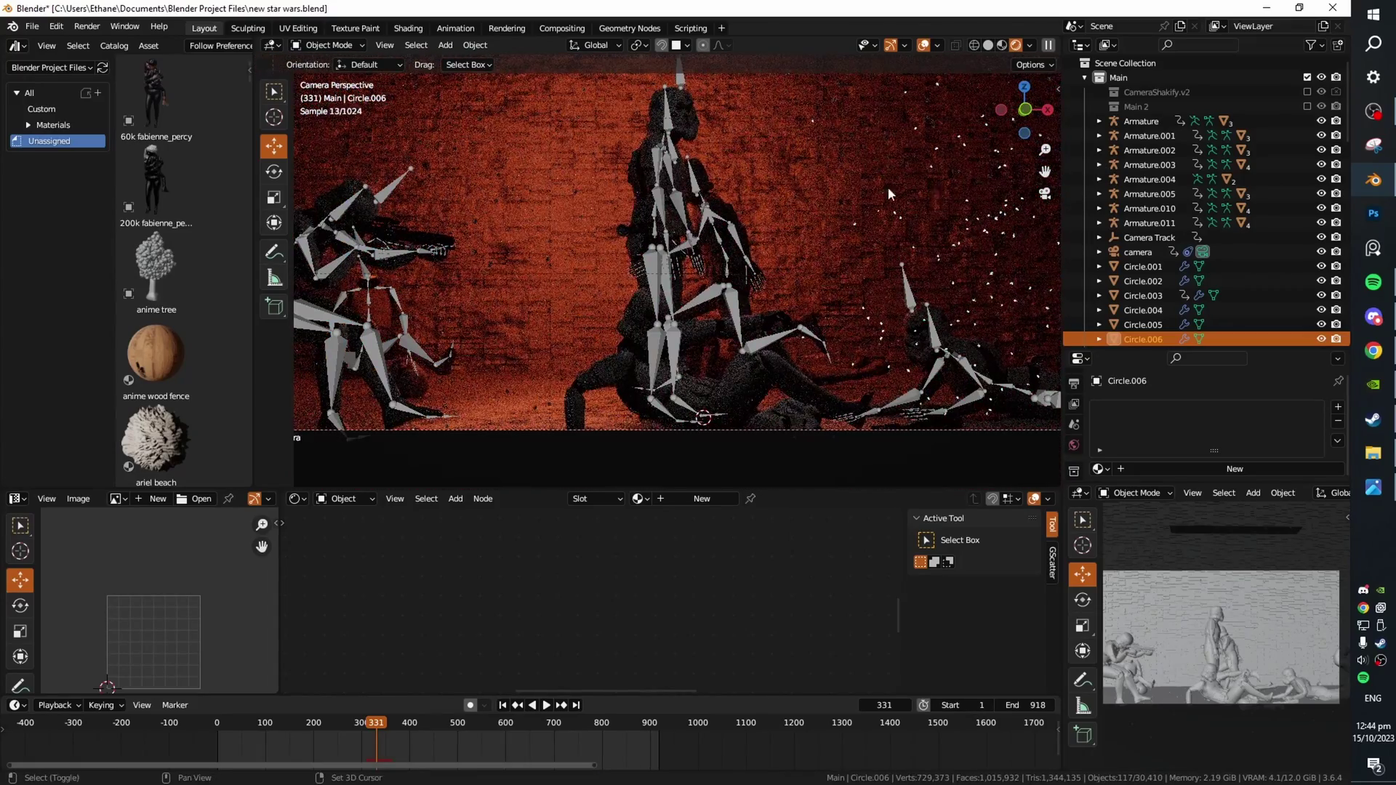
Step: Examine the sparks above the lying trooper up close in the camera view at frame 331 and save the file
shift+middle_drag(888, 194, 767, 227)
scroll(767, 227, up, 2)
key(ctrl+s)
shift+middle_drag(931, 229, 747, 231)
scroll(851, 229, up, 3)
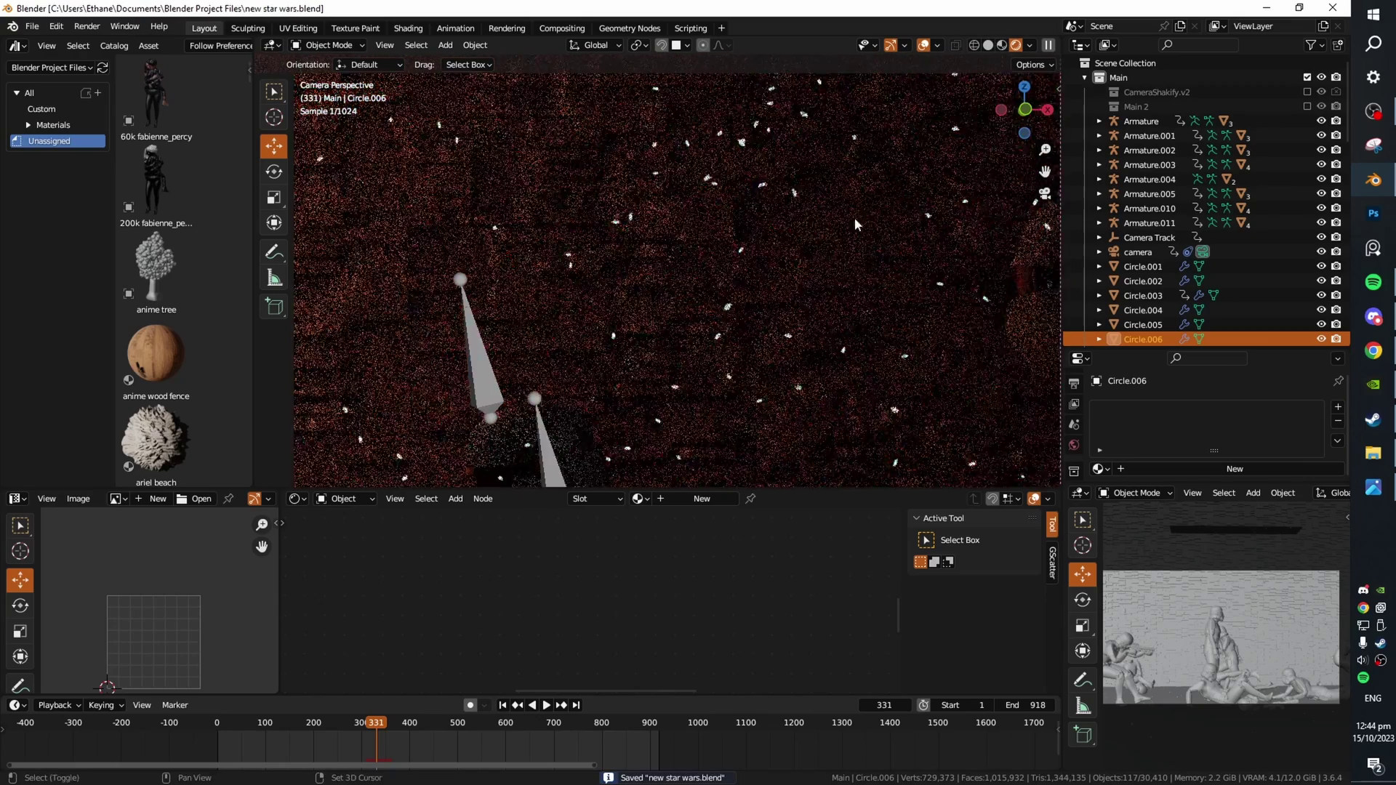
Step: Toggle the viewport overlays, inspect the sparks across the whole room from outside the camera, and play the shot from frame 331
click(923, 45)
click(923, 45)
key(KP_0)
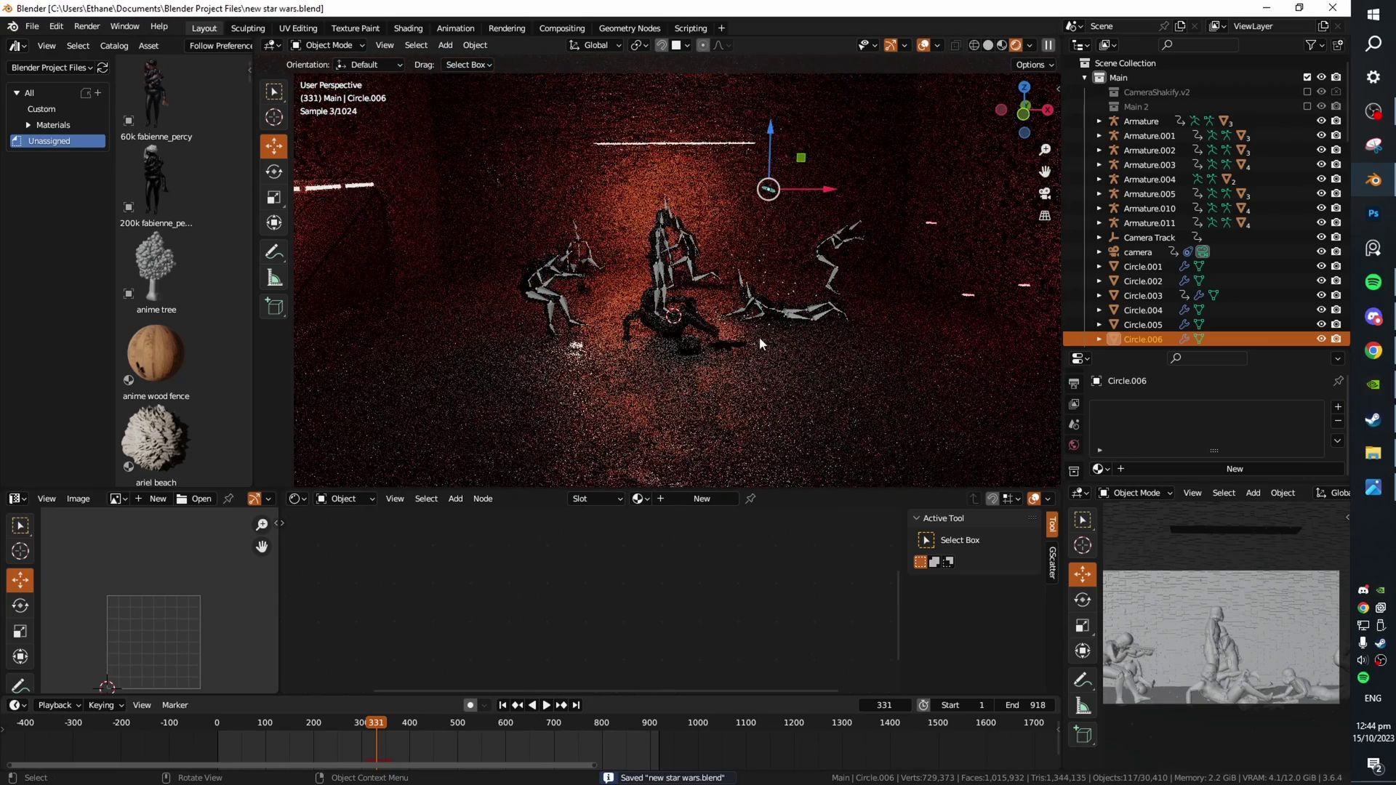
scroll(986, 110, up, 2)
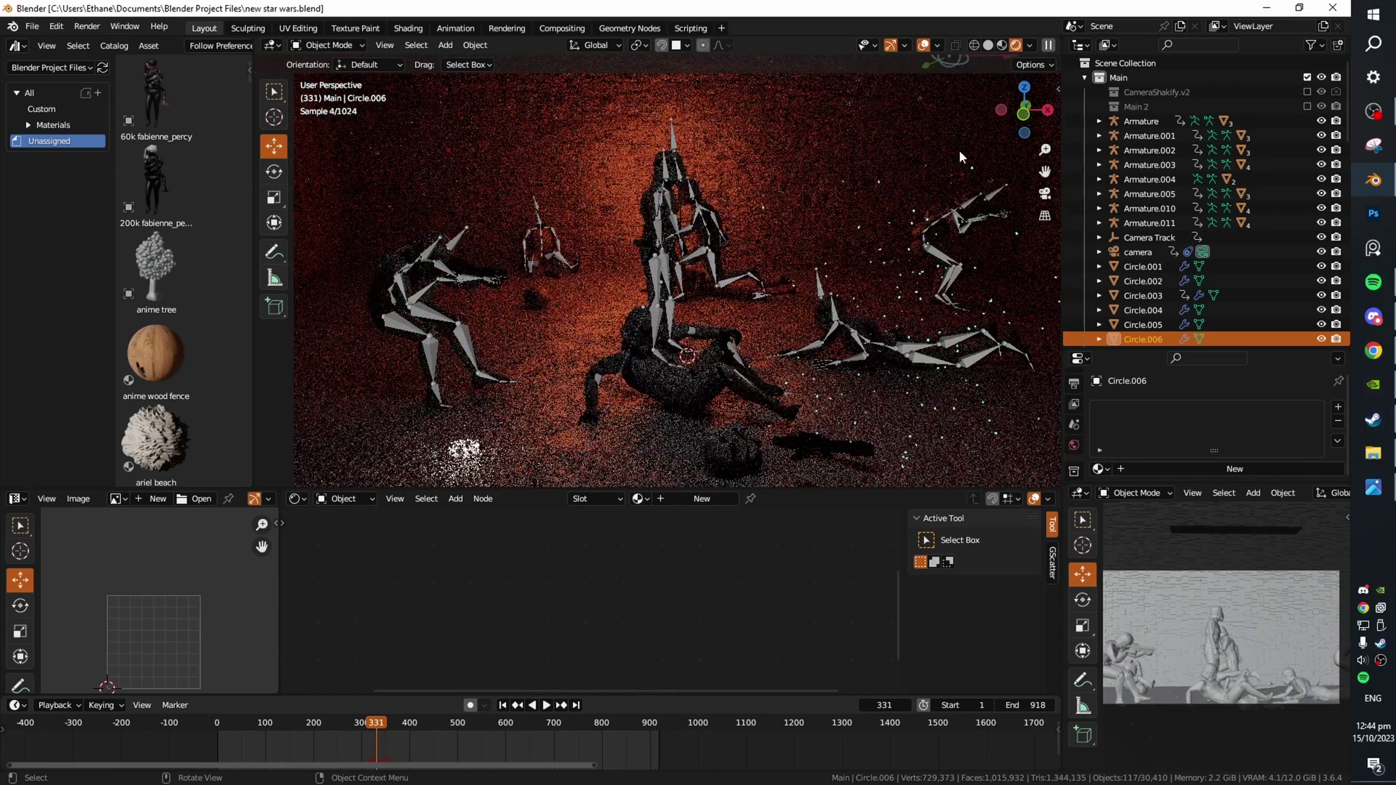
scroll(802, 278, up, 4)
key(space)
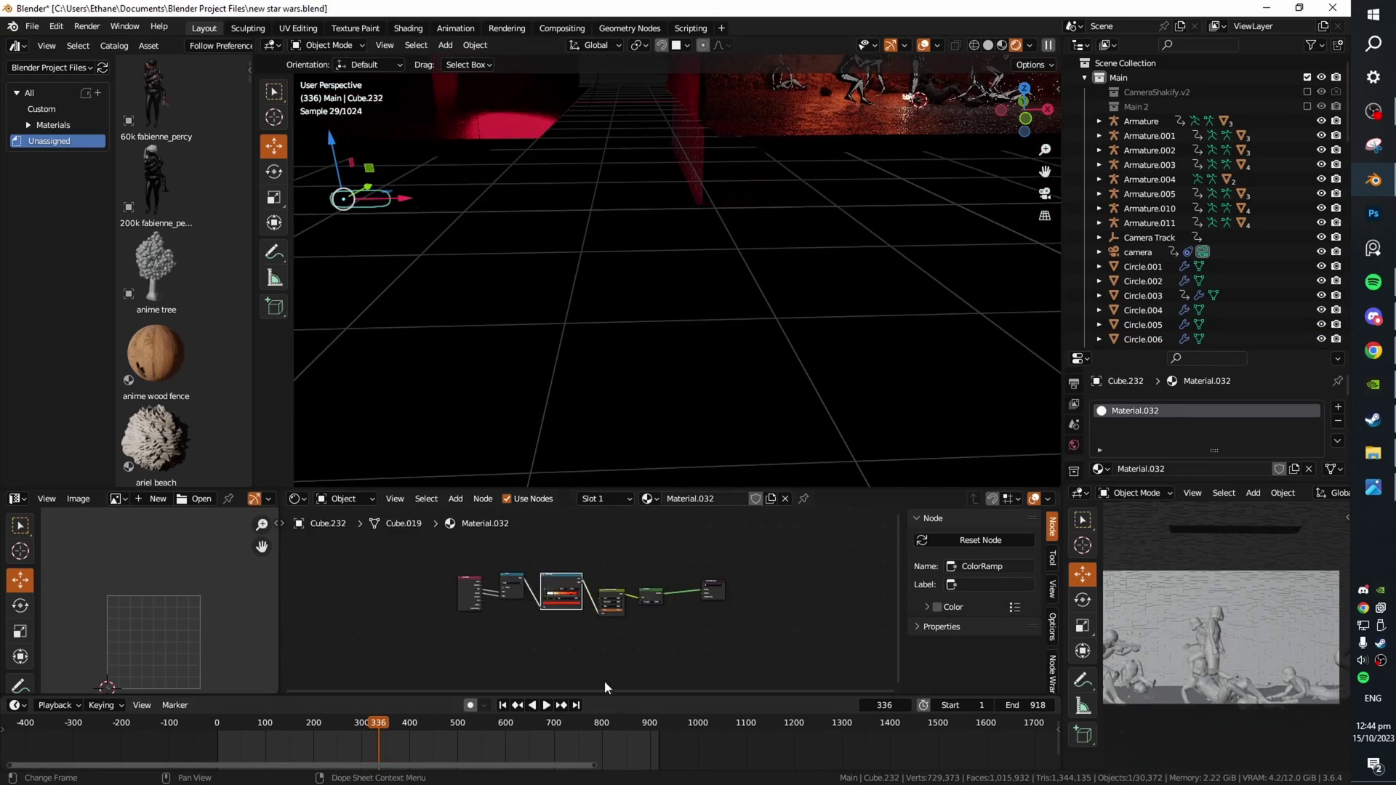
Step: Examine the node chain of Material.032 on the spark object Cube.232, from Particle Info to Material Output
scroll(592, 604, up, 4)
scroll(567, 607, up, 4)
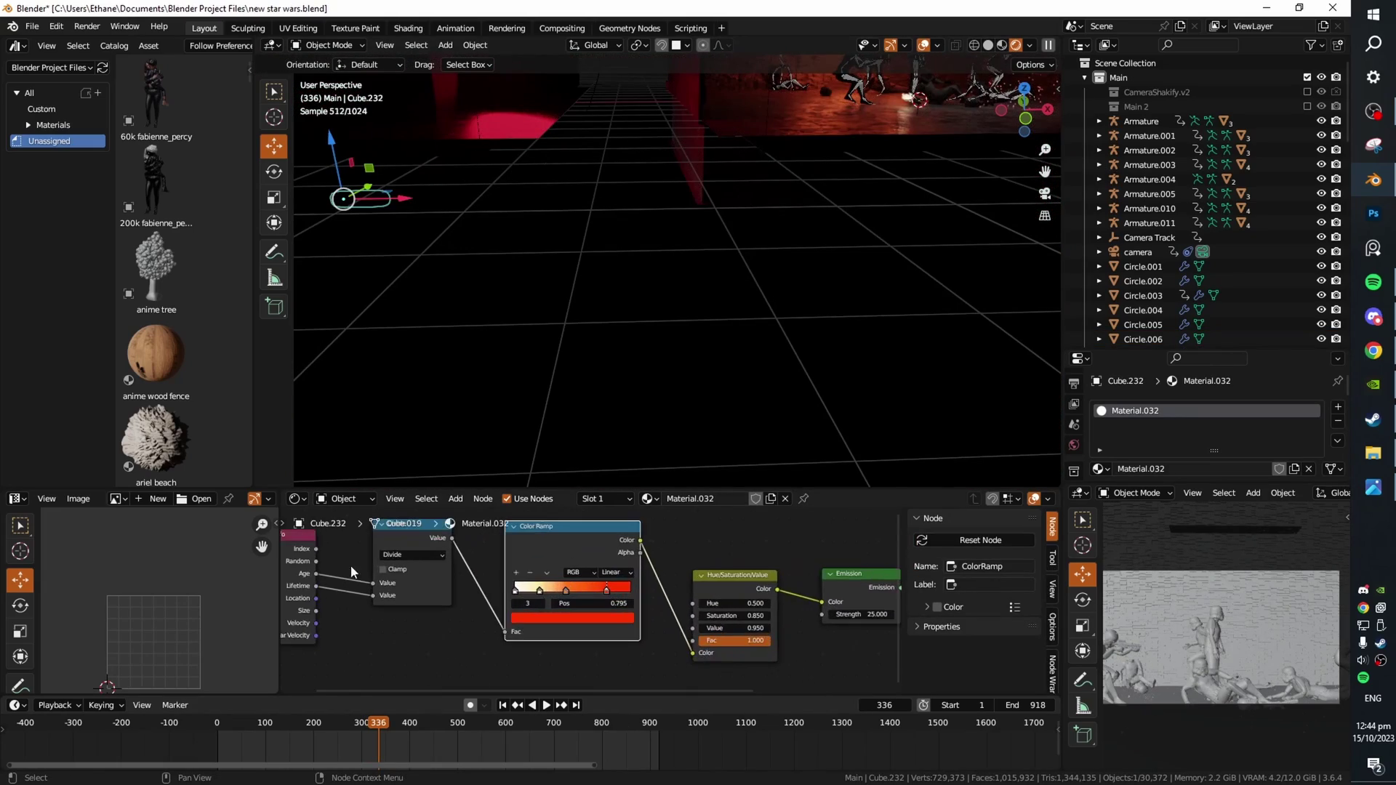
drag(338, 534, 561, 571)
middle_drag(664, 587, 472, 588)
scroll(582, 596, down, 2)
middle_drag(705, 602, 669, 611)
middle_drag(771, 612, 675, 607)
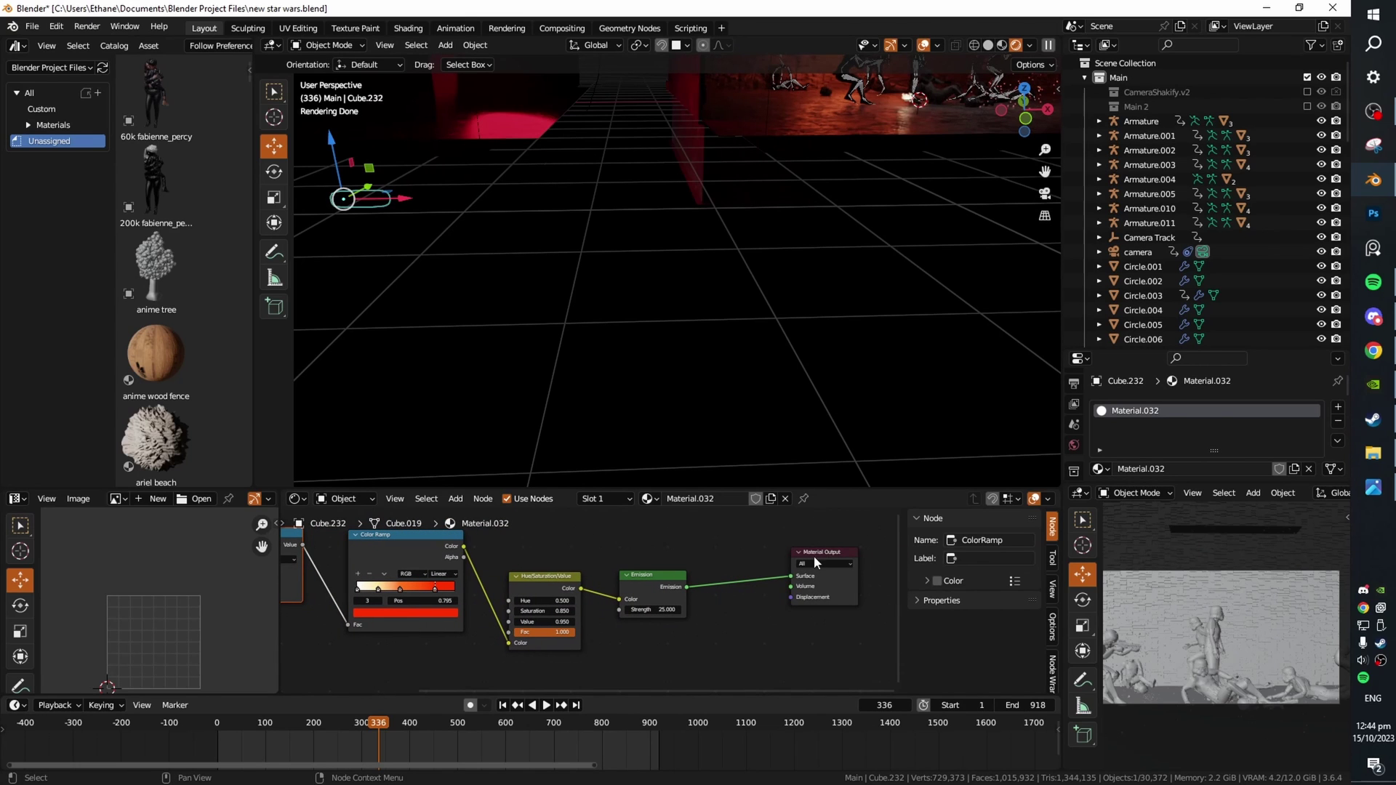
Step: Move the Material Output node of Material.032 closer to the Emission node and save the file
drag(814, 556, 752, 562)
key(ctrl+s)
scroll(659, 592, down, 1)
middle_drag(631, 608, 772, 609)
key(ctrl+s)
shift+middle_drag(848, 340, 813, 392)
middle_drag(787, 609, 786, 604)
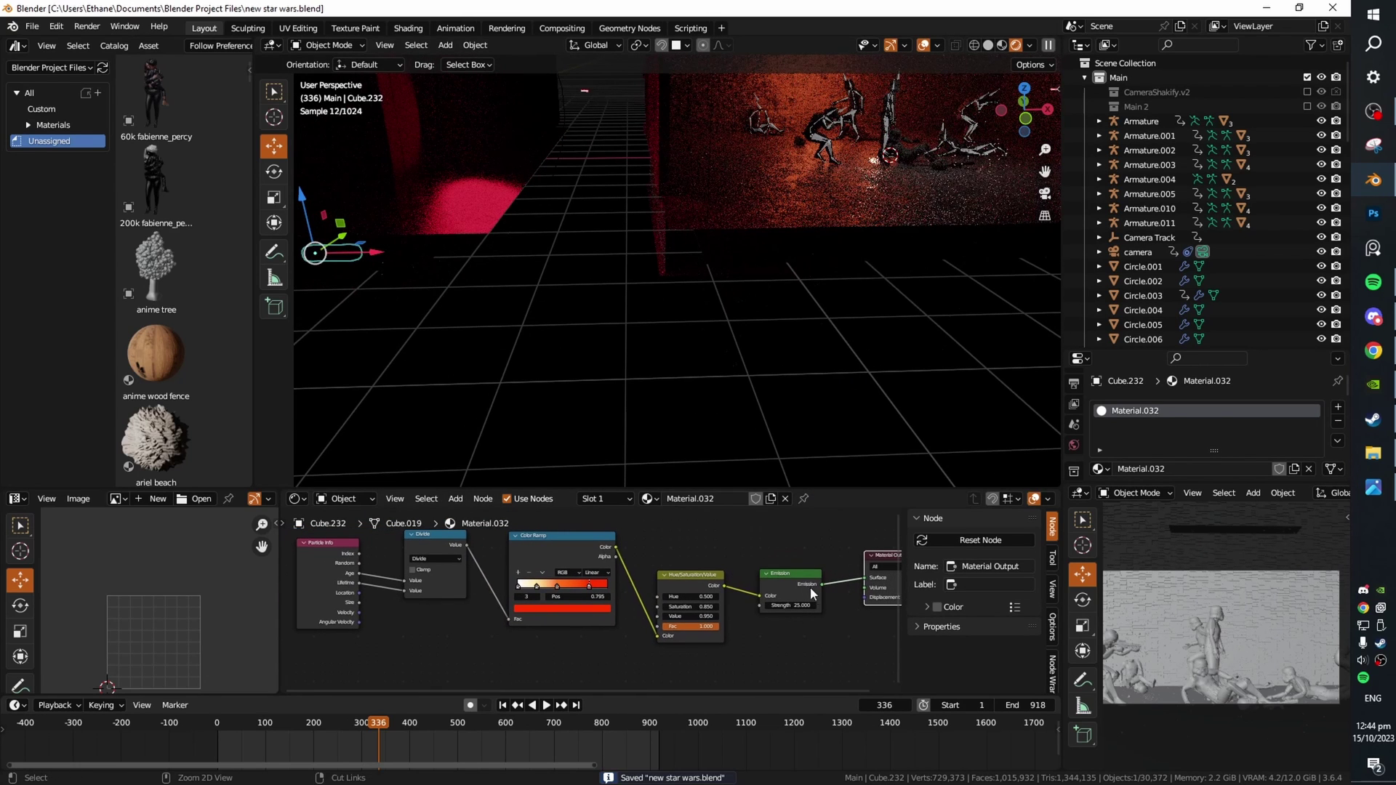
key(ctrl+s)
Step: Return to the camera view, select the brick wall Cube.009, and examine its protruding bricks up close
key(KP_0)
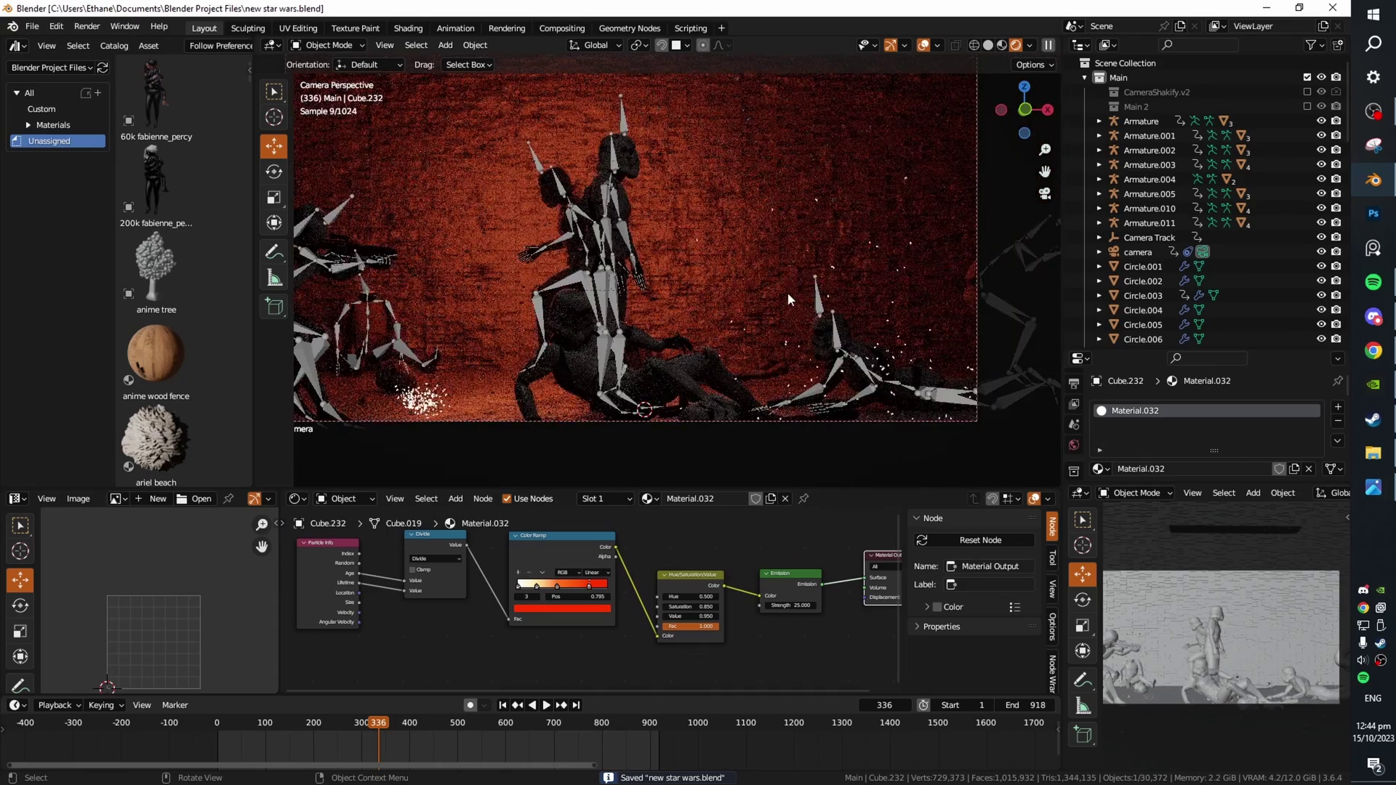
click(771, 276)
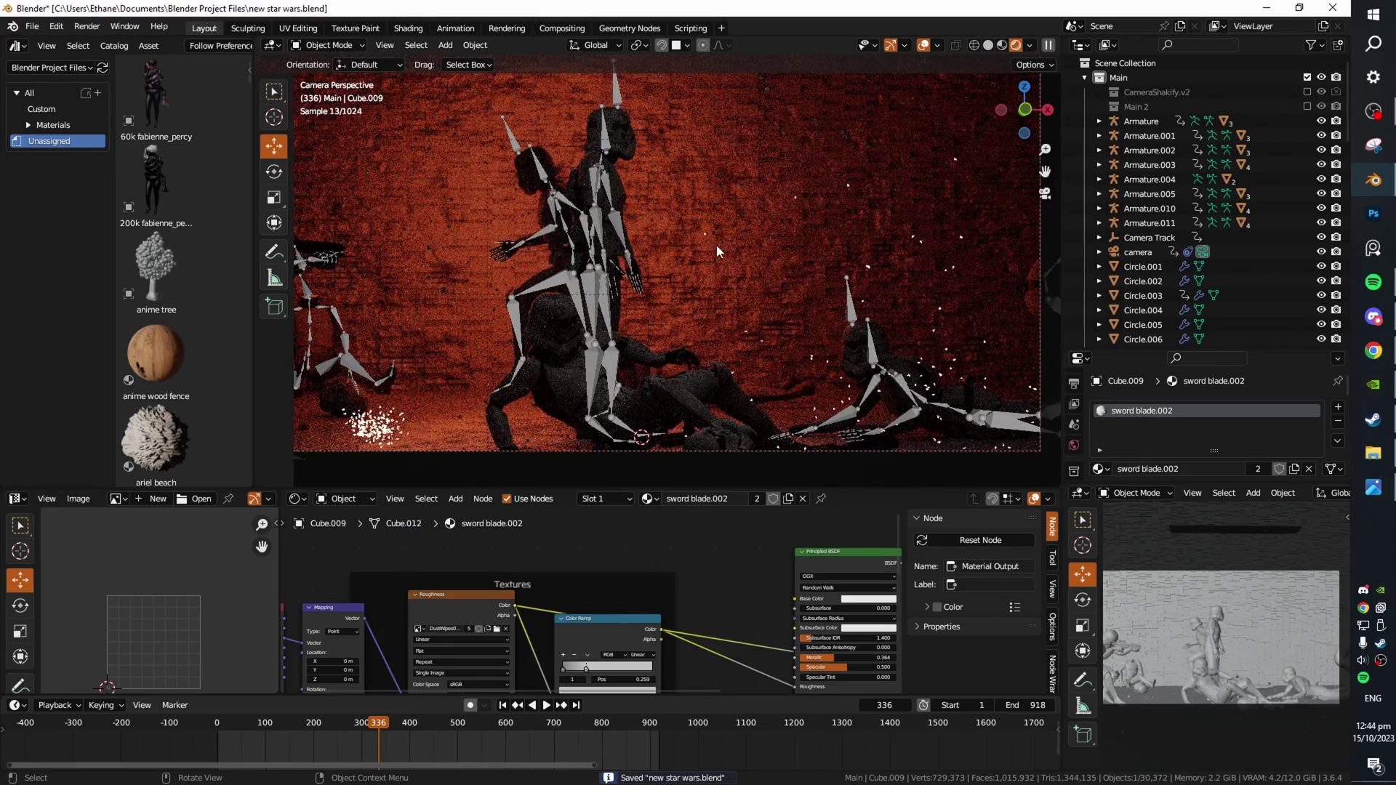
key(KP_Decimal)
middle_drag(718, 244, 736, 268)
scroll(720, 334, up, 6)
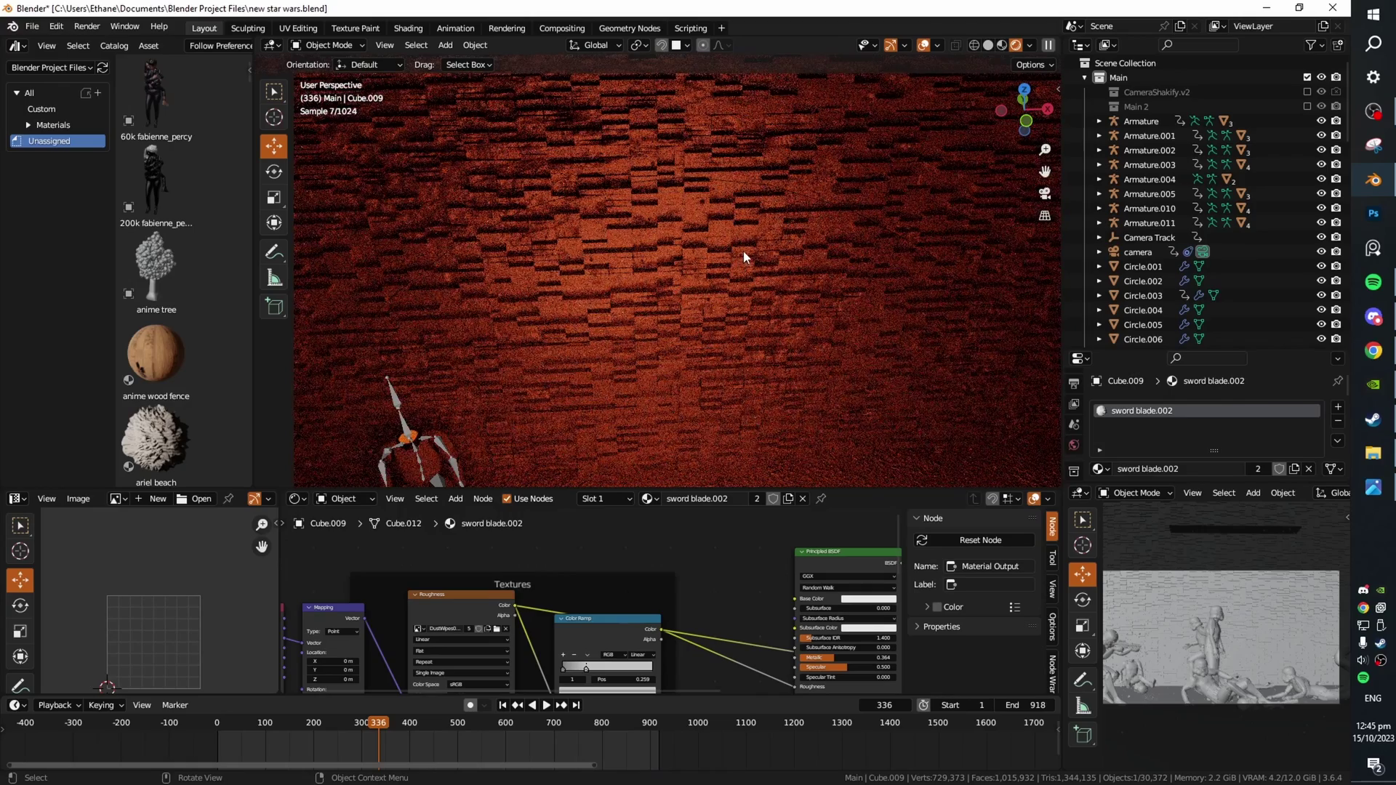
middle_drag(762, 185, 788, 356)
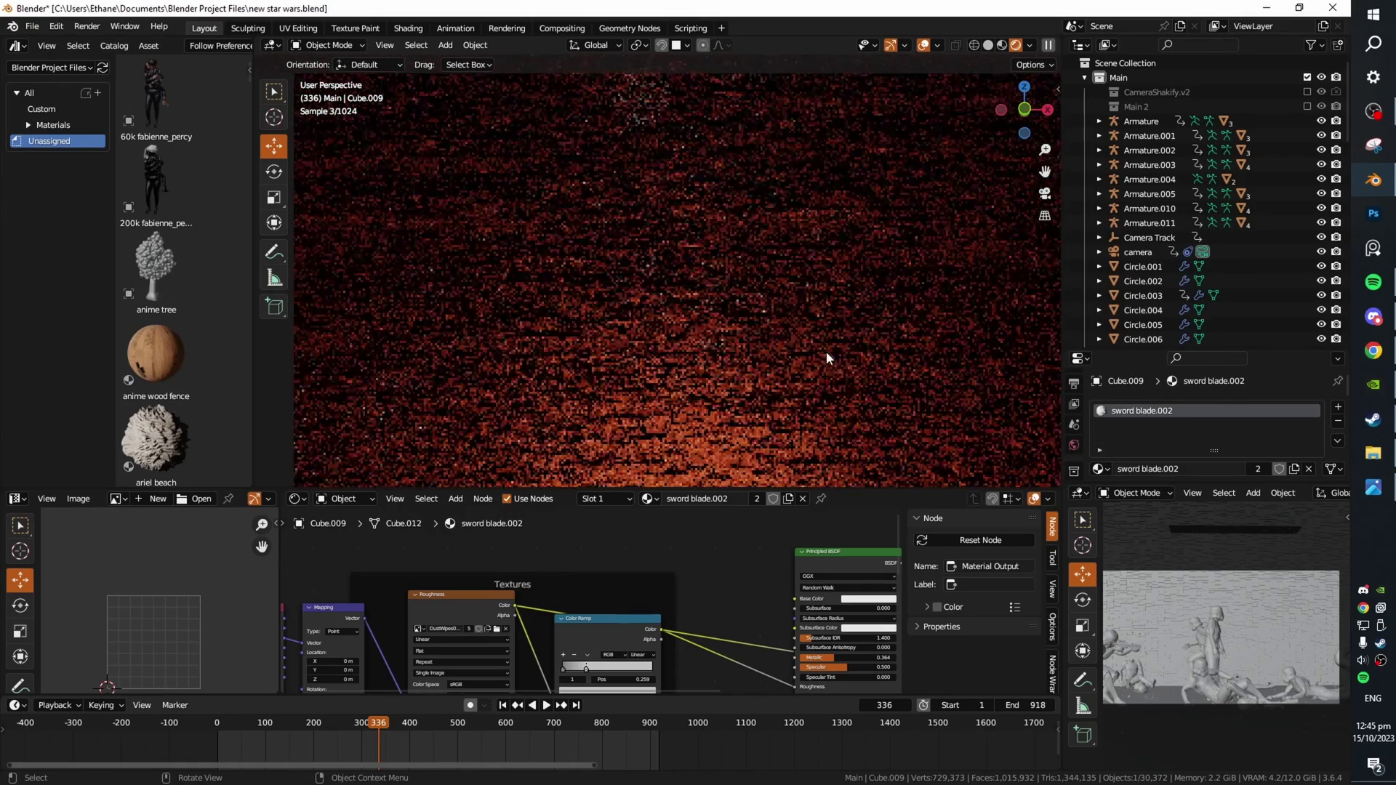
Step: Open the geometry node setup of the brick wall Cube.009 and inspect the nodes inside its NodeGroup
click(628, 27)
middle_drag(775, 532, 749, 503)
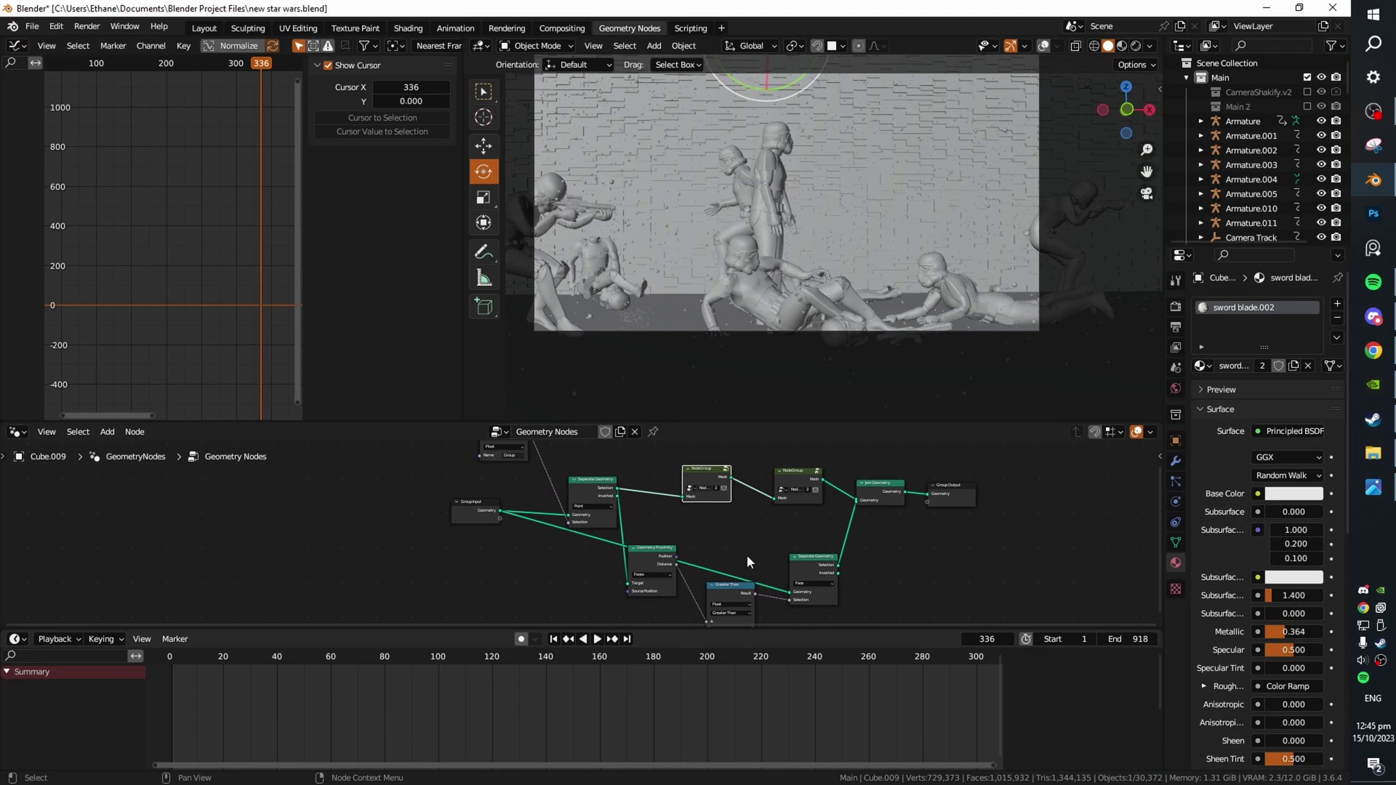
middle_drag(783, 224, 871, 241)
scroll(944, 273, up, 4)
middle_drag(849, 512, 855, 457)
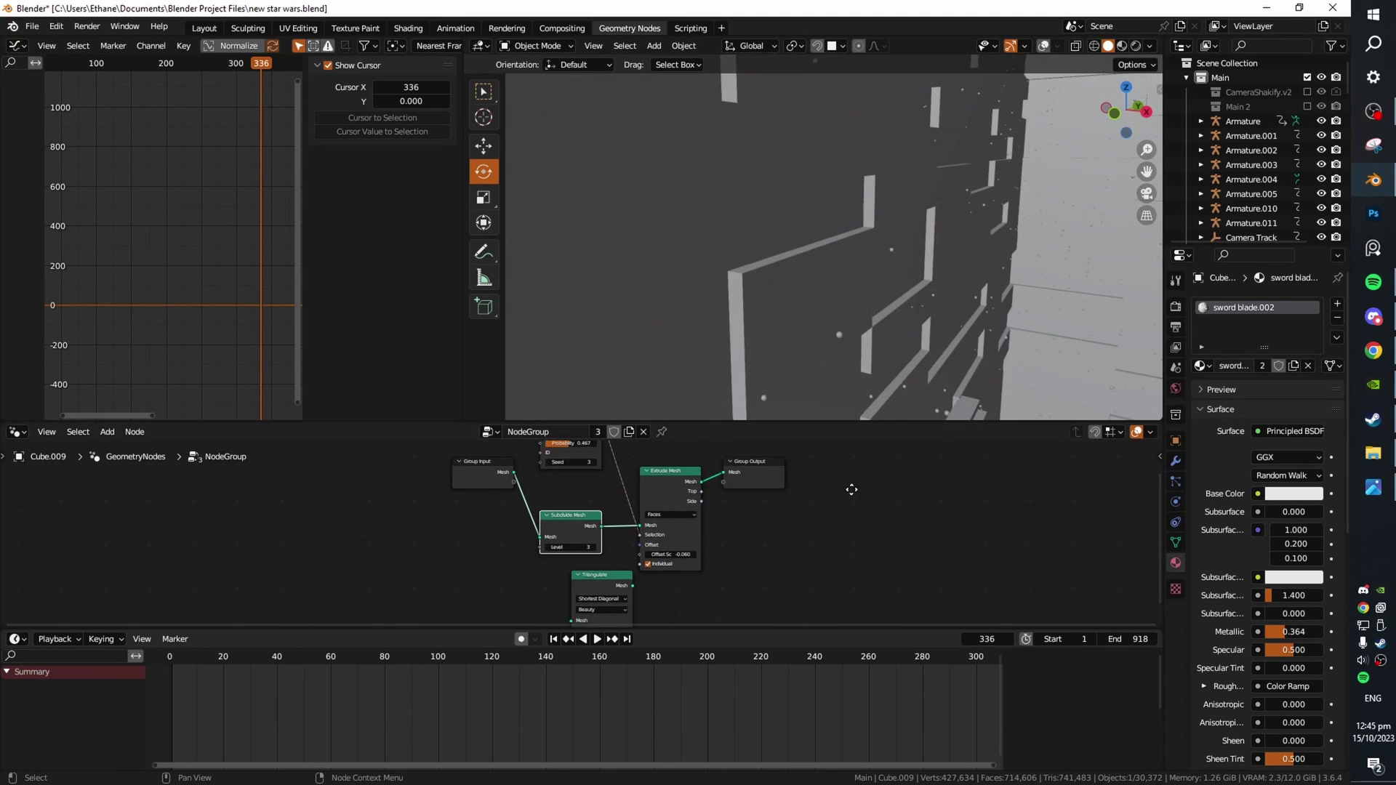
Step: Try a lower Offset Scale on the Extrude Mesh node in the wall's NodeGroup and undo it
scroll(771, 502, up, 2)
drag(710, 525, 597, 525)
key(ctrl+z)
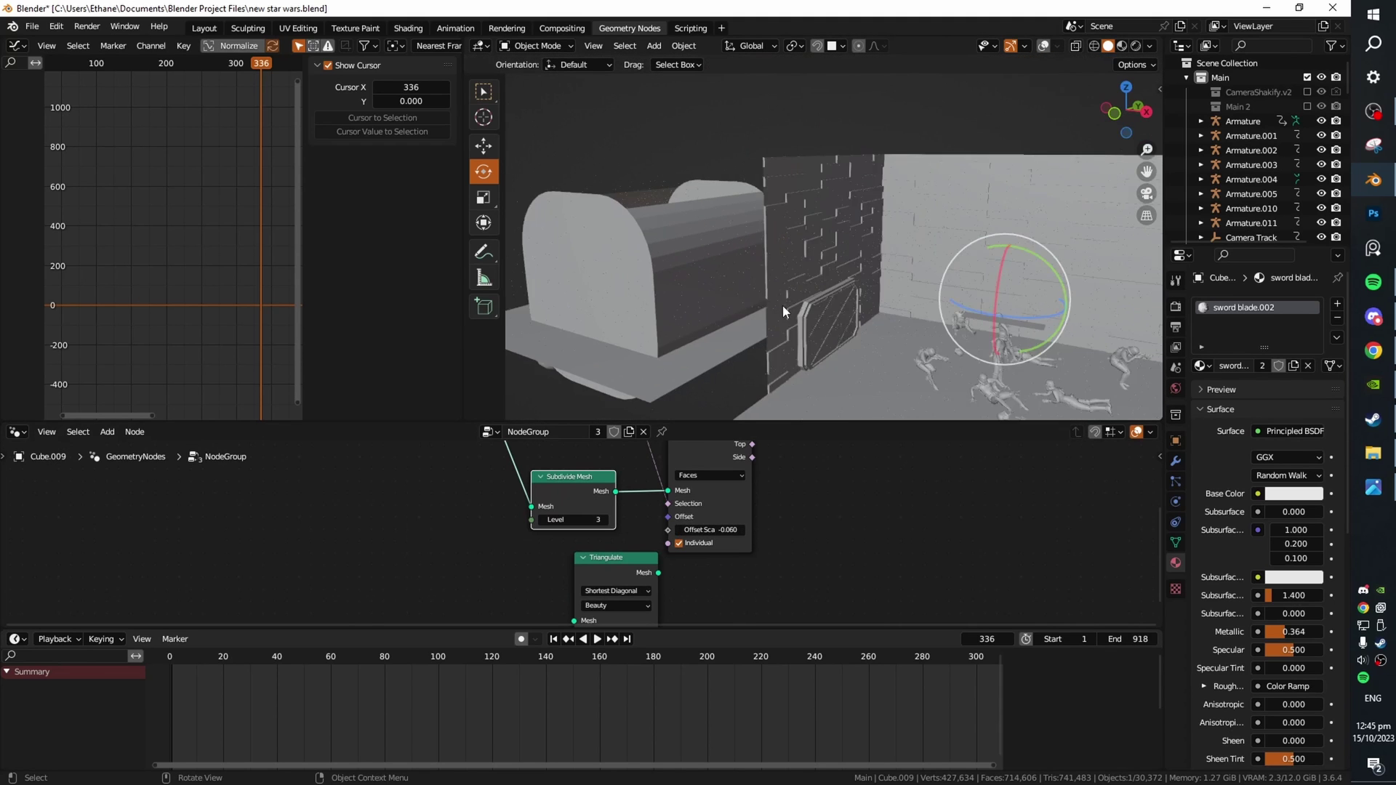
Step: Adjust the Level of the Subdivide Mesh node in the wall's NodeGroup while viewing the side wall
shift+middle_drag(783, 304, 743, 321)
scroll(743, 321, up, 3)
drag(584, 521, 603, 521)
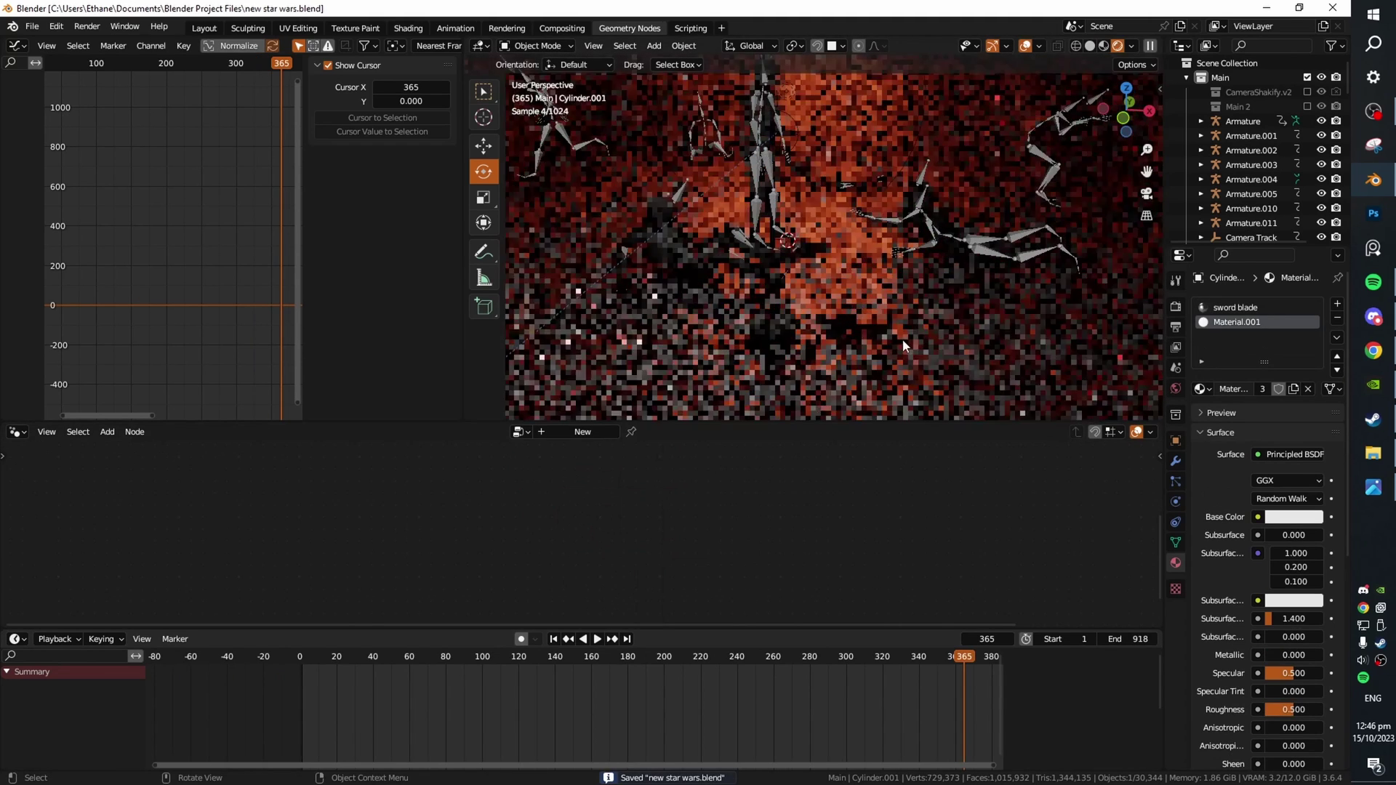
Step: Return to the camera view at frame 365, and examine the mesh of the barrel Cylinder.001 at frame 124
middle_drag(901, 339, 878, 302)
key(KP_0)
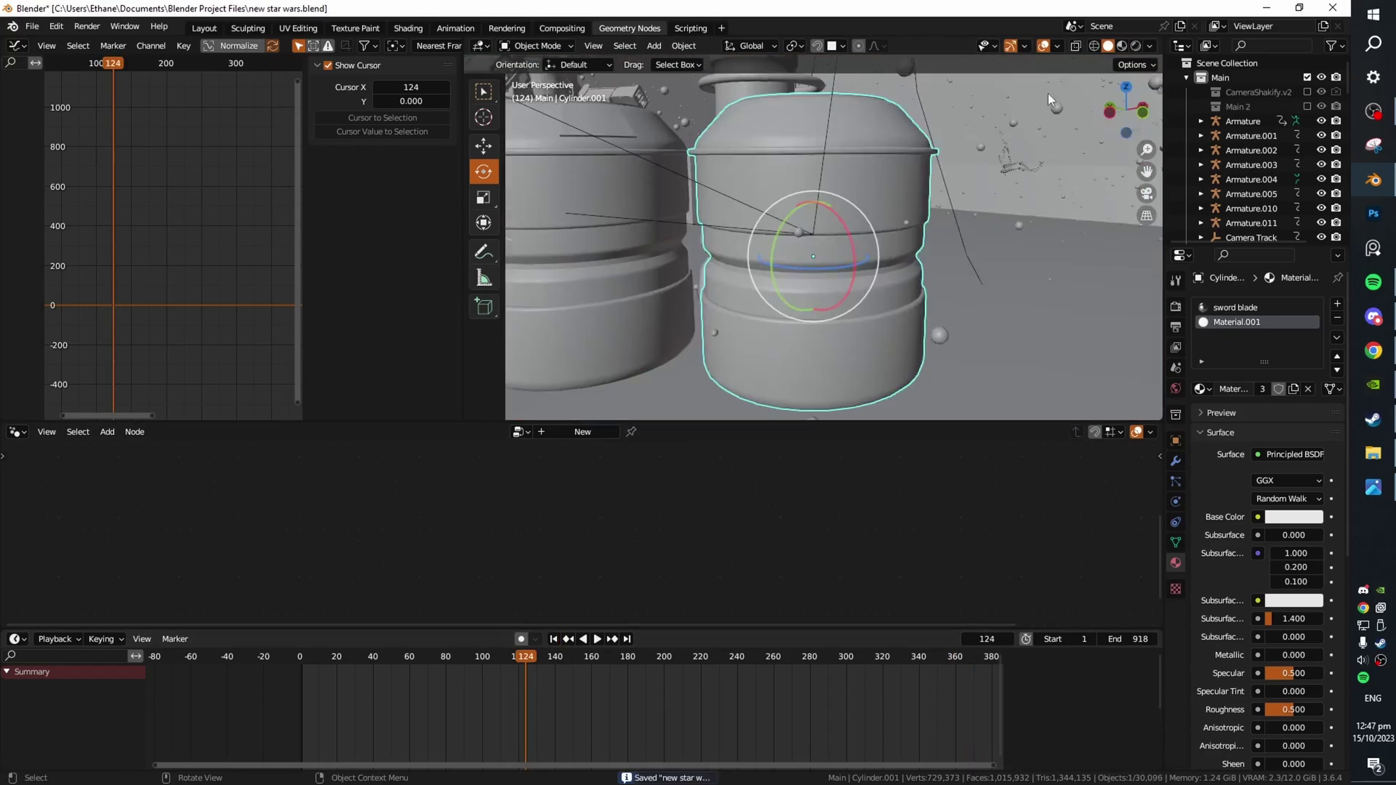
mouse_move(814, 276)
middle_down()
mouse_move(894, 217)
mouse_move(973, 196)
middle_up()
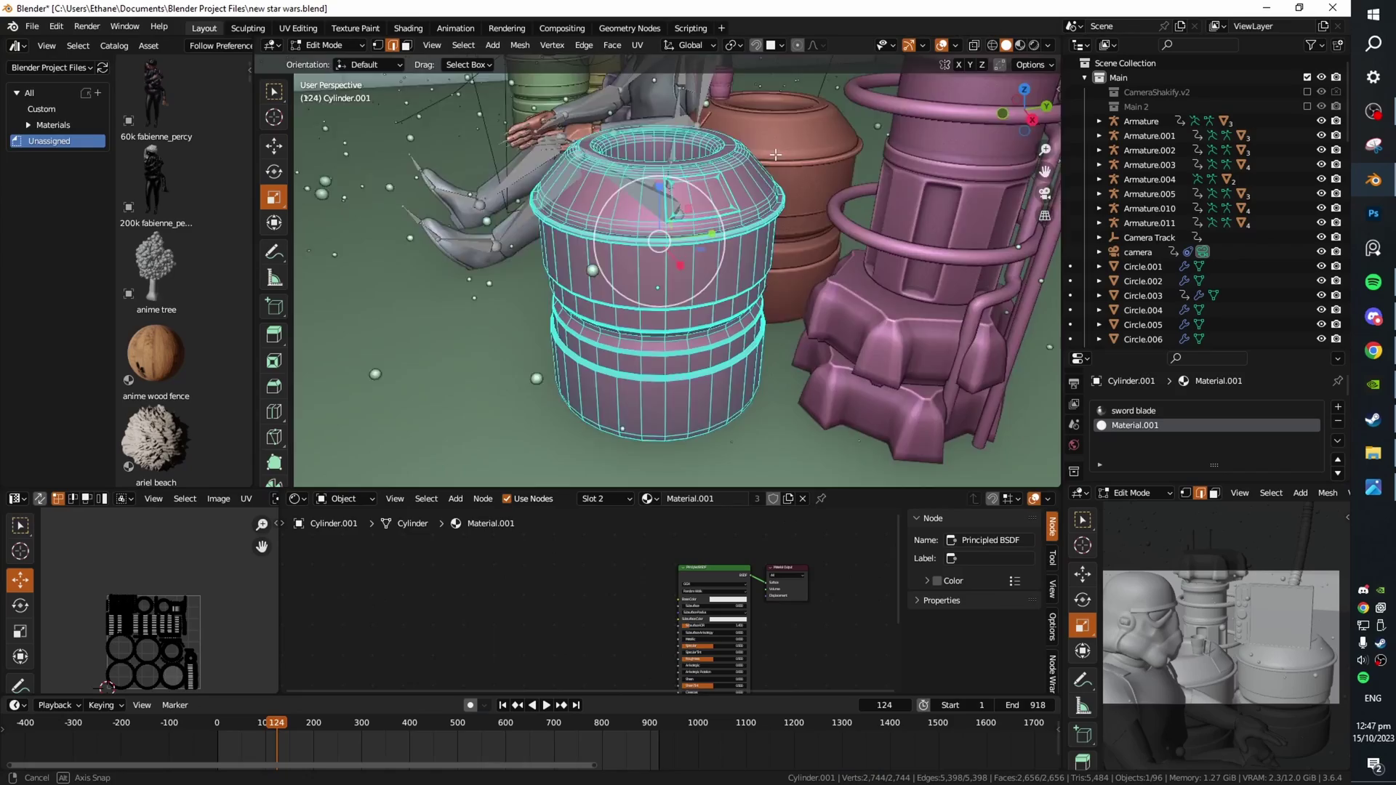
middle_drag(800, 182, 822, 147)
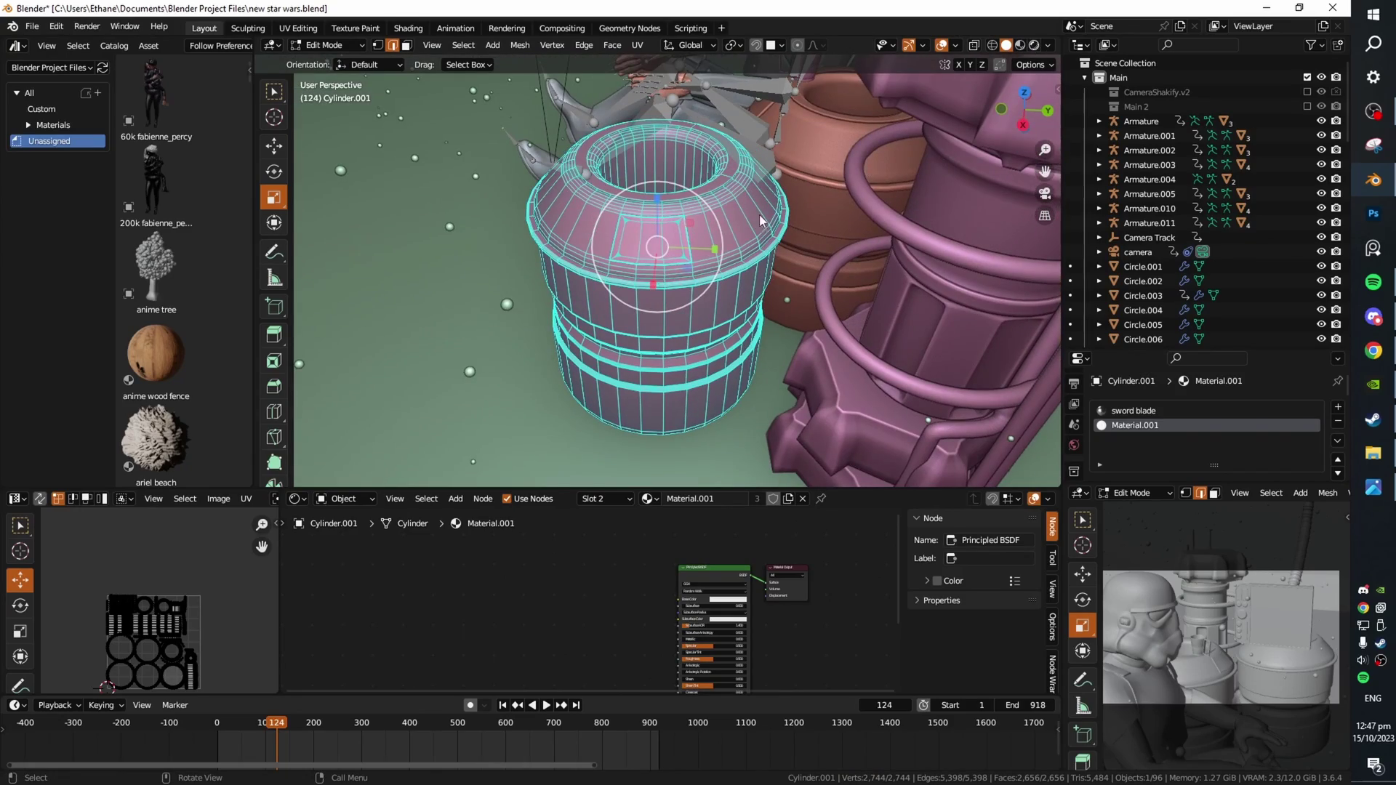
Step: Show the barrel Cylinder.001 in rendered shading without overlays or gizmos and examine its glowing strip and panel
key(z)
key(8)
middle_drag(838, 206, 885, 181)
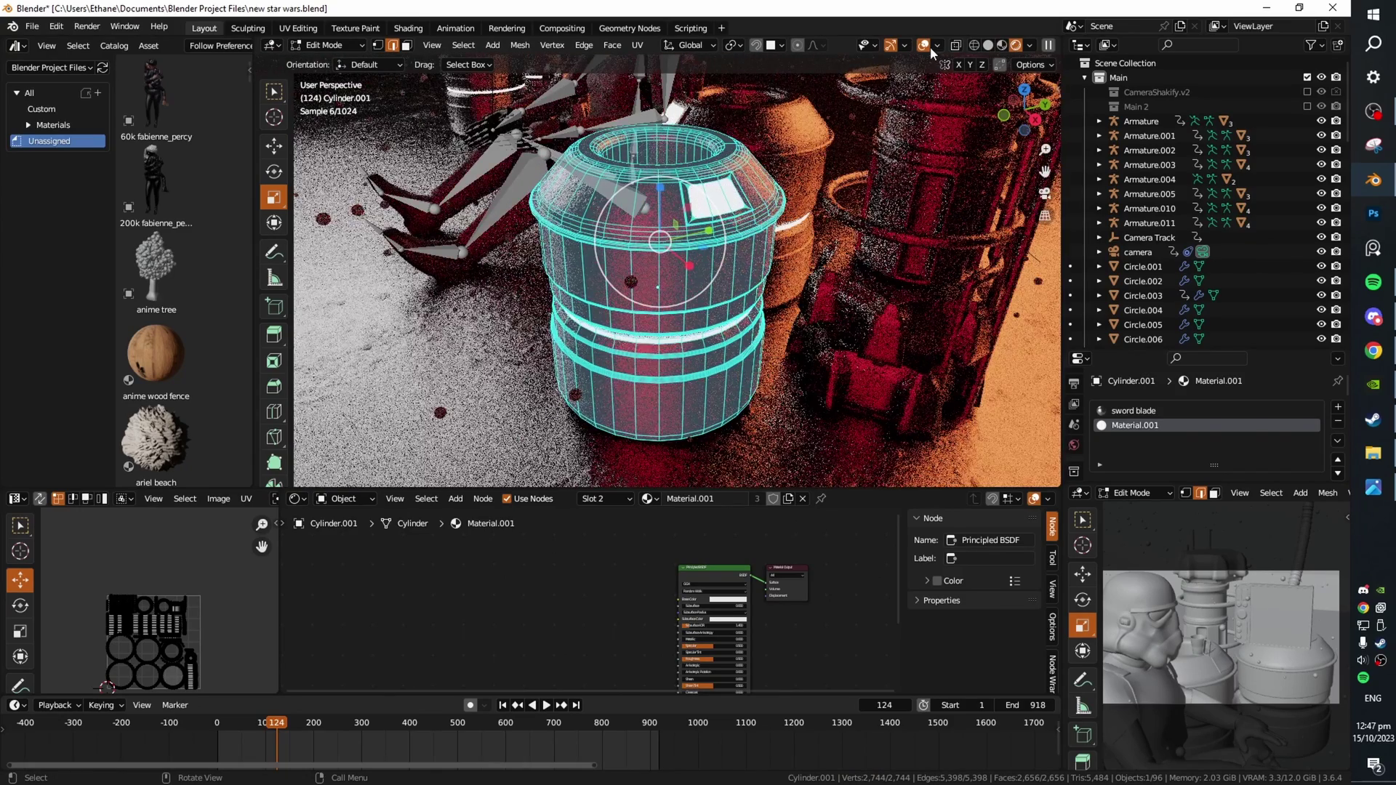
click(931, 46)
scroll(867, 212, up, 5)
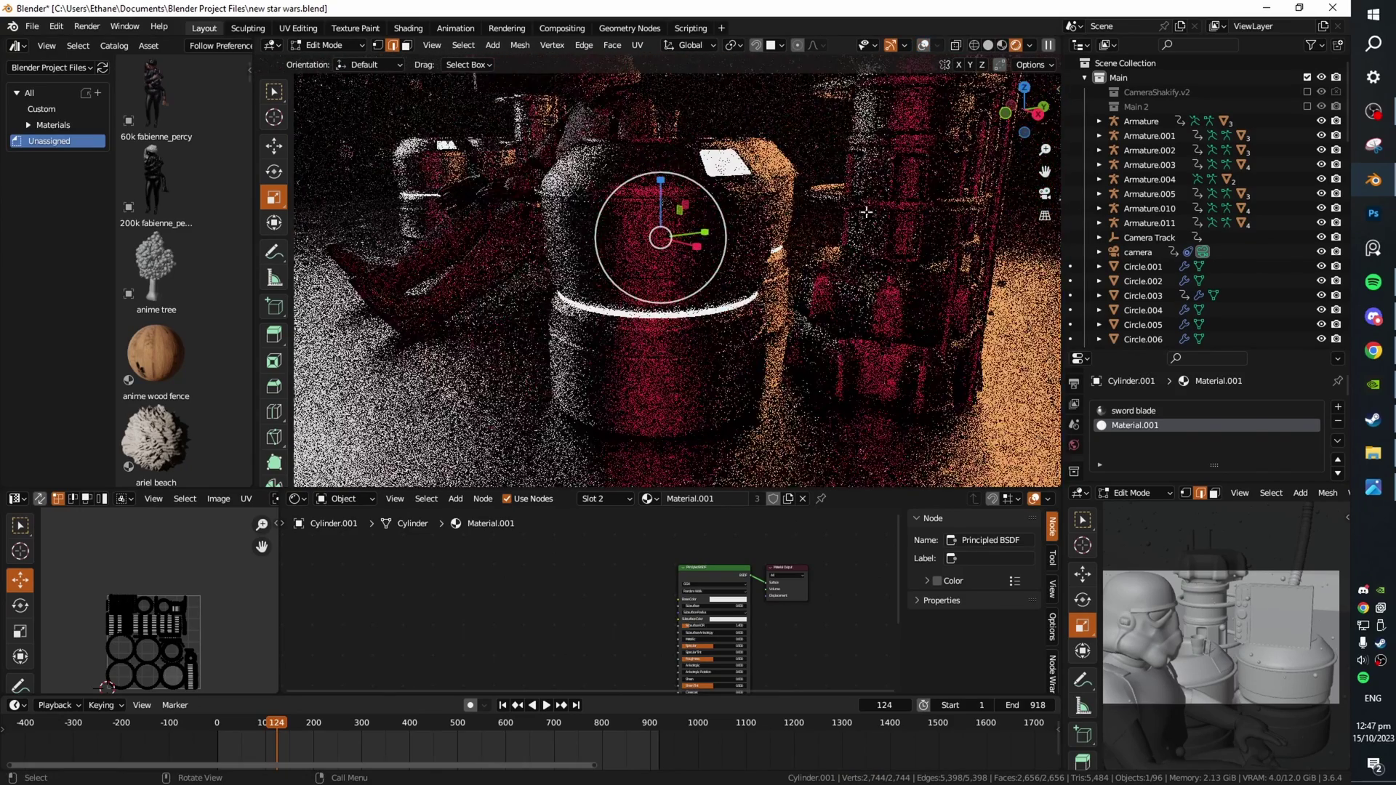
click(890, 45)
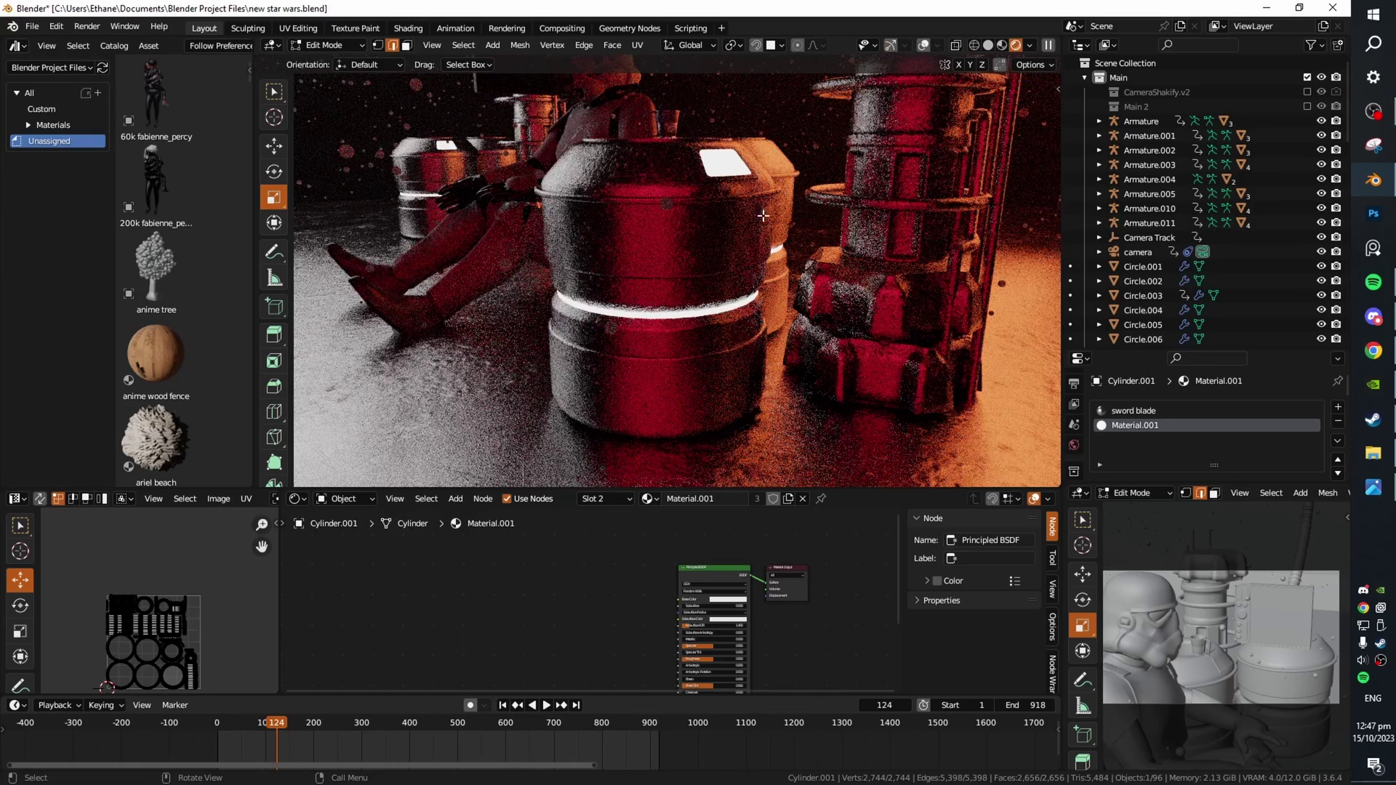
scroll(751, 436, up, 4)
shift+middle_drag(751, 437, 717, 298)
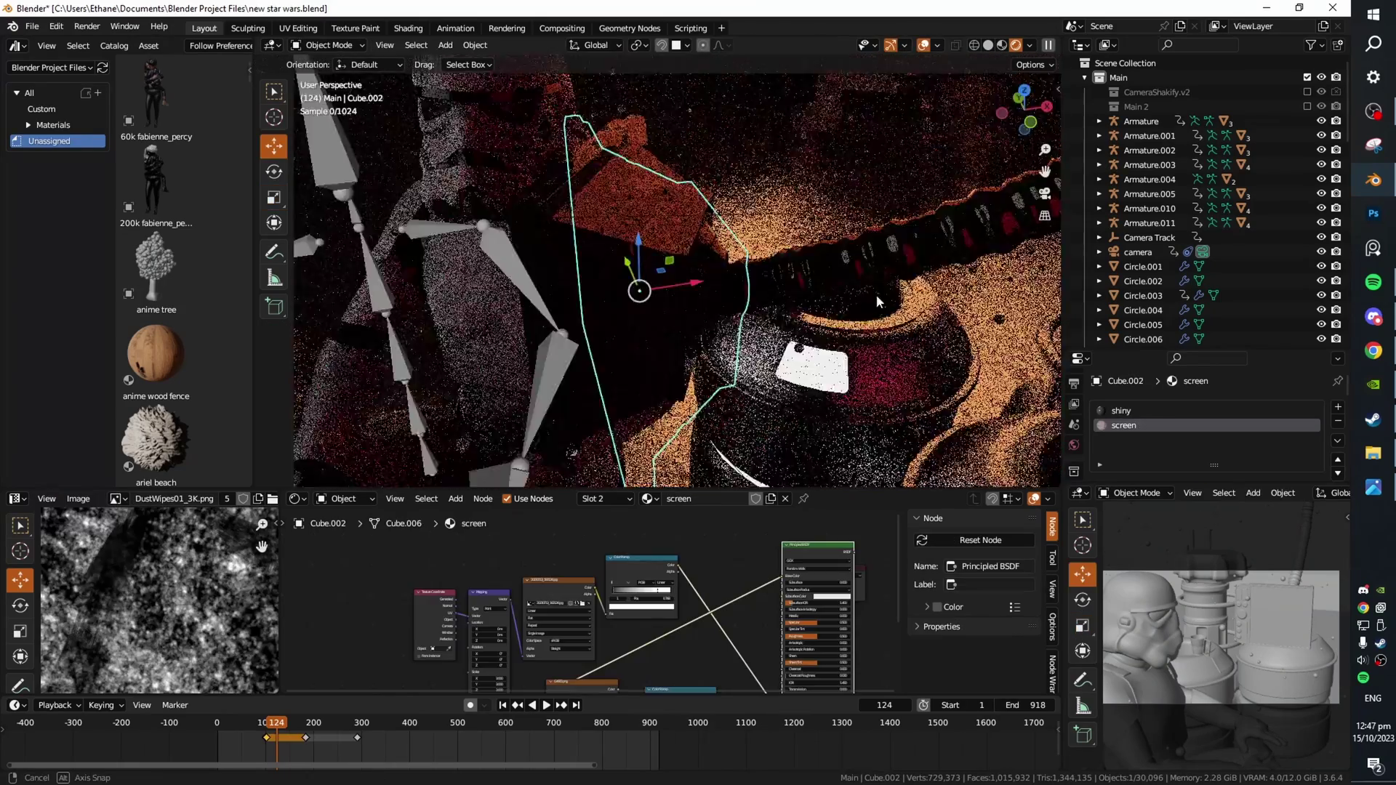
Step: Examine the DANGER screen of Cube.002 and select the knobs Cylinder.003 and Cylinder.004 beside it
middle_drag(875, 294, 914, 294)
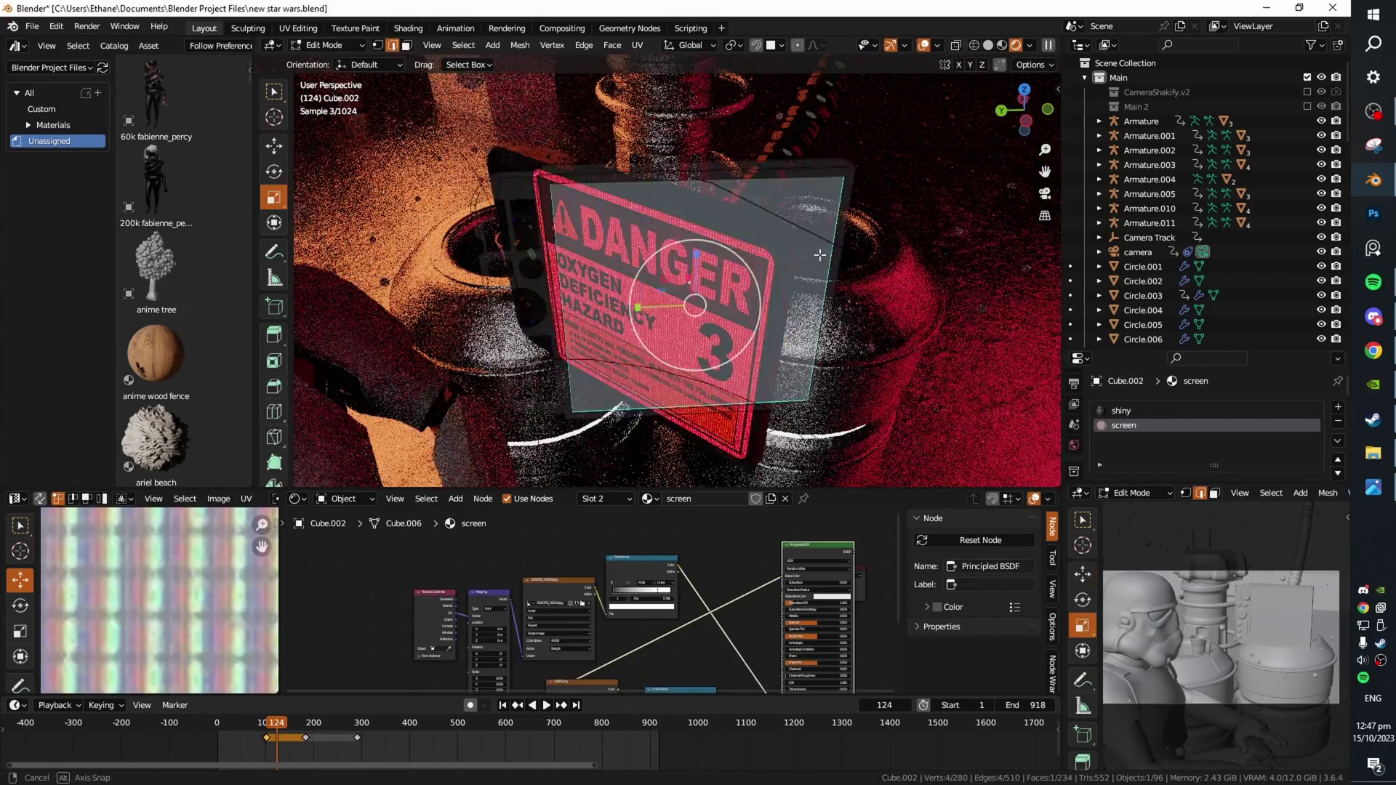
mouse_move(722, 278)
middle_down()
mouse_move(781, 258)
mouse_move(736, 259)
middle_up()
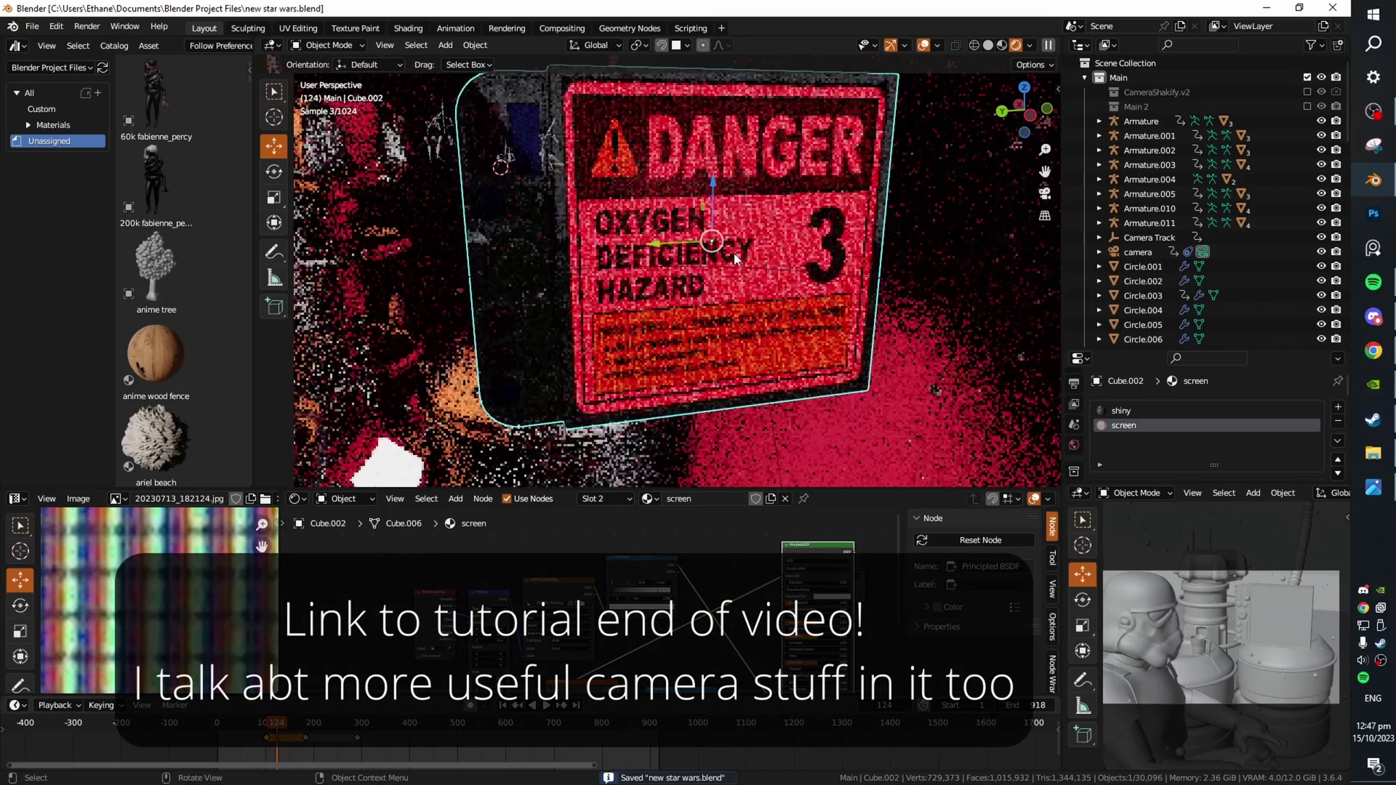
click(521, 280)
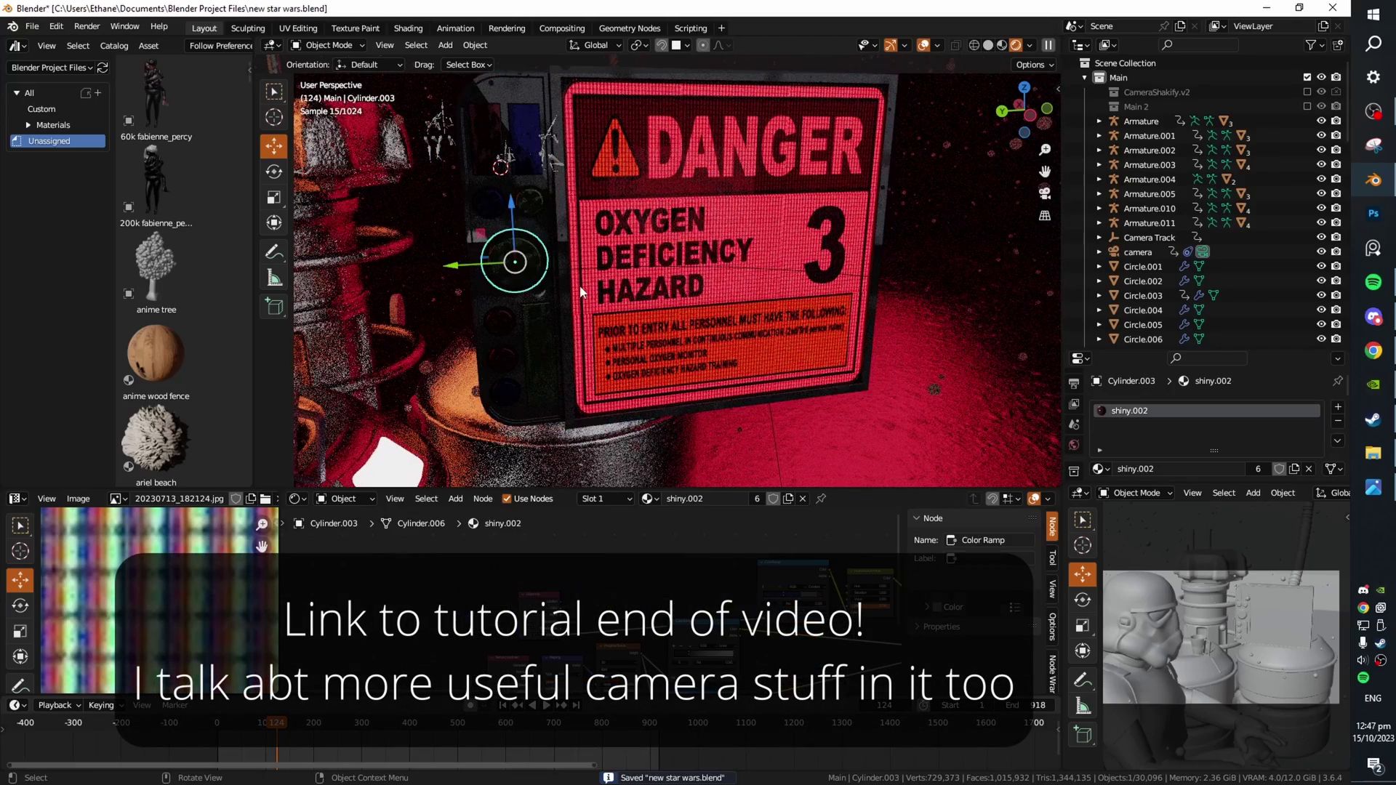
middle_drag(579, 286, 578, 315)
click(578, 317)
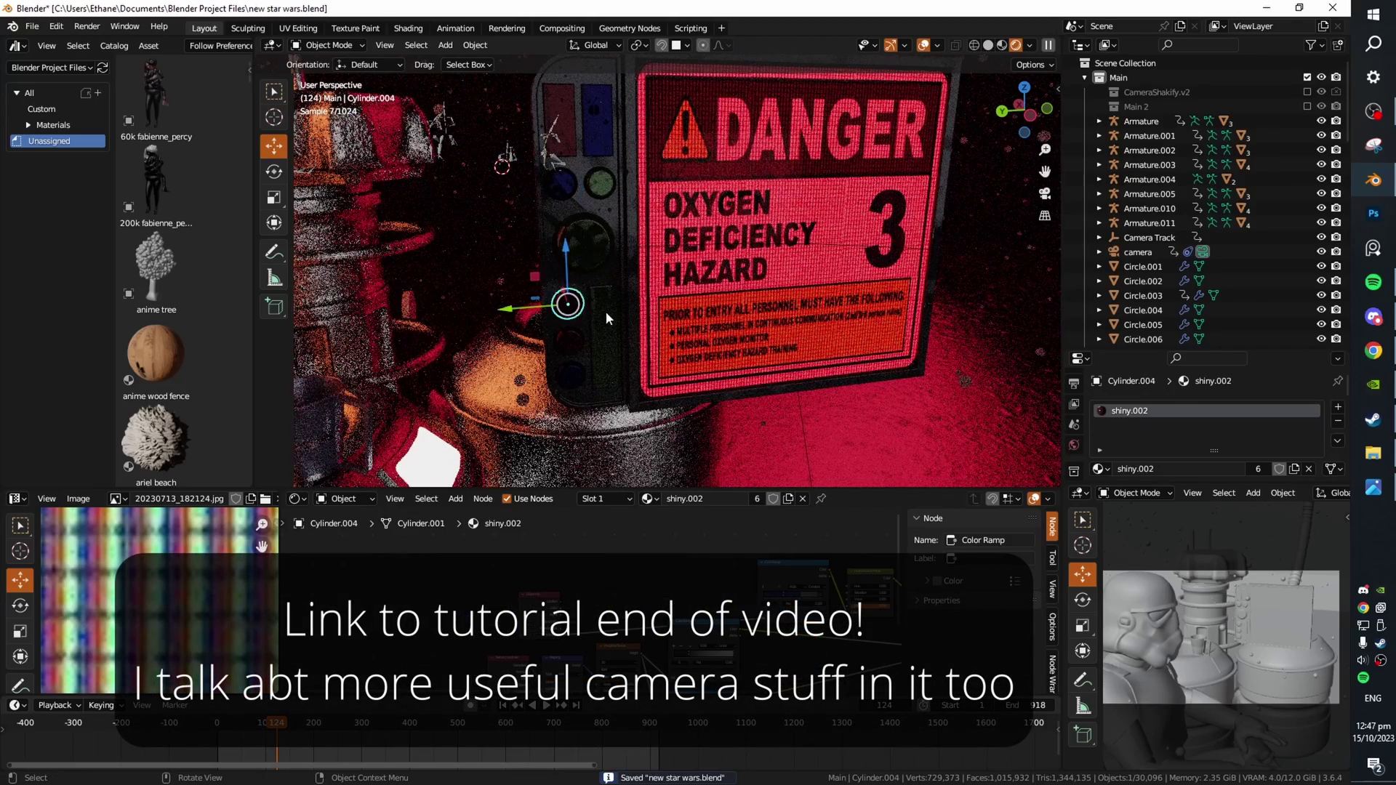
Step: Inspect the remaining controls beside the DANGER screen, and select and frame the steel cup custom on the barrel
click(608, 310)
click(613, 263)
middle_drag(613, 263, 574, 305)
click(583, 370)
key(KP_Decimal)
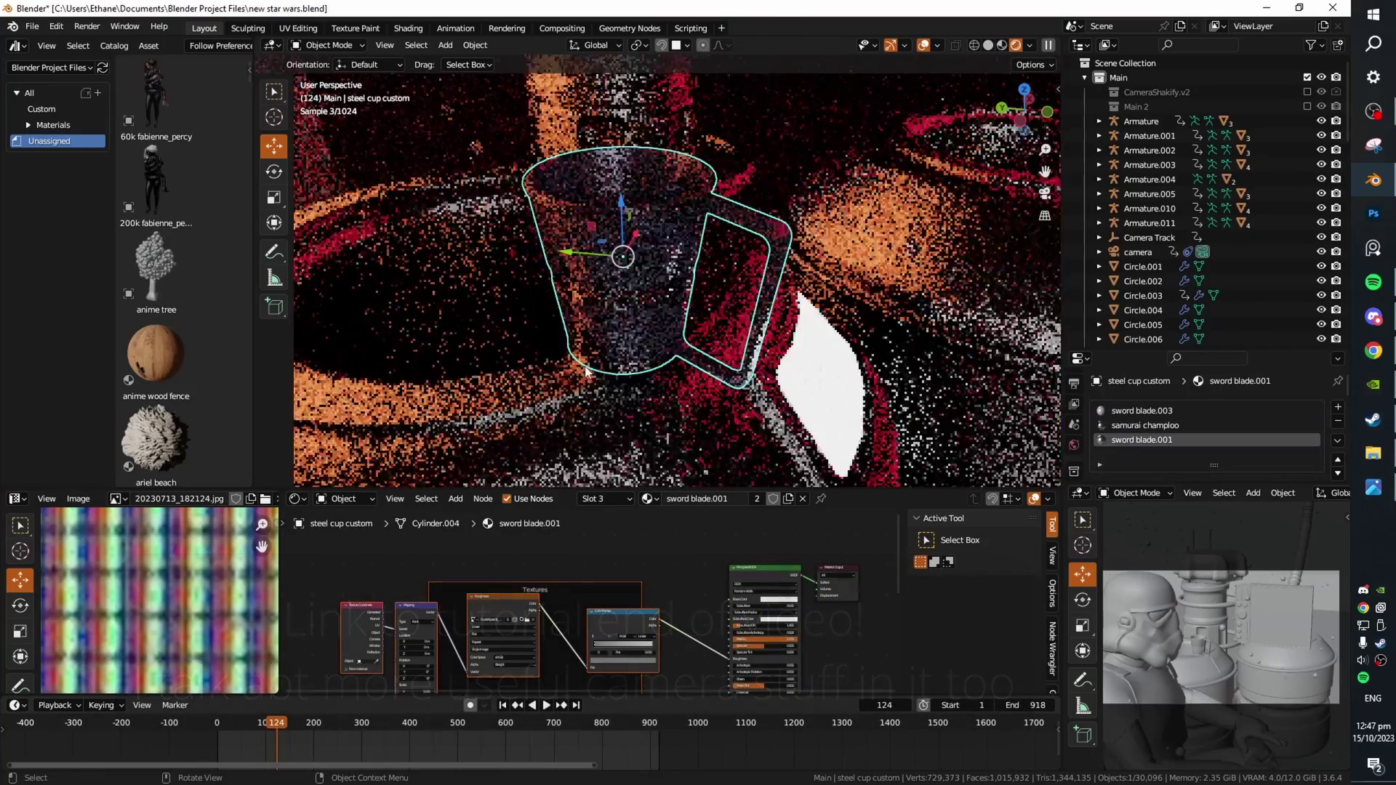
Step: Examine the samurai artwork and scratched metal surface of the steel cup custom up close, and return to a wider view
middle_drag(582, 369, 701, 327)
scroll(670, 348, up, 3)
scroll(697, 349, up, 3)
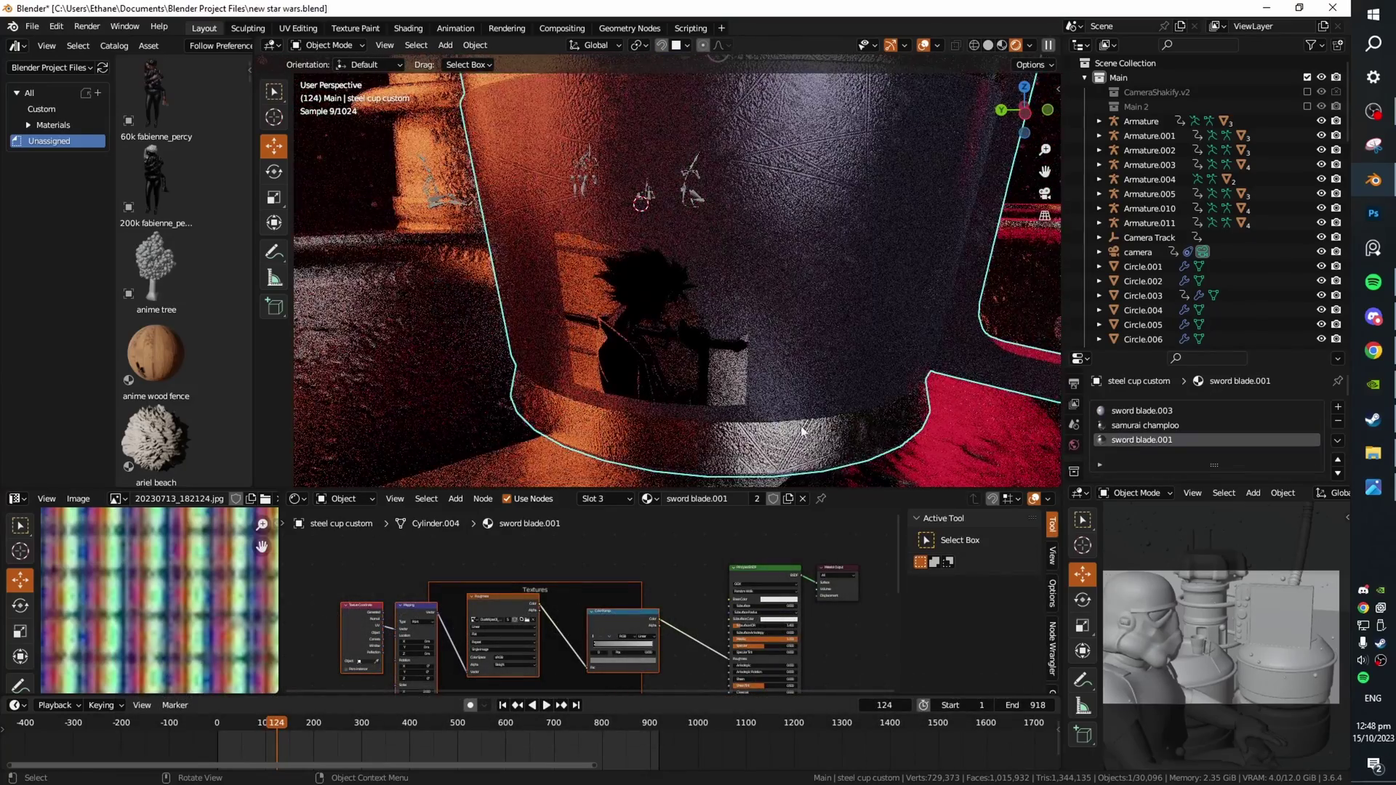
scroll(821, 291, down, 3)
middle_drag(820, 291, 766, 308)
scroll(806, 277, down, 8)
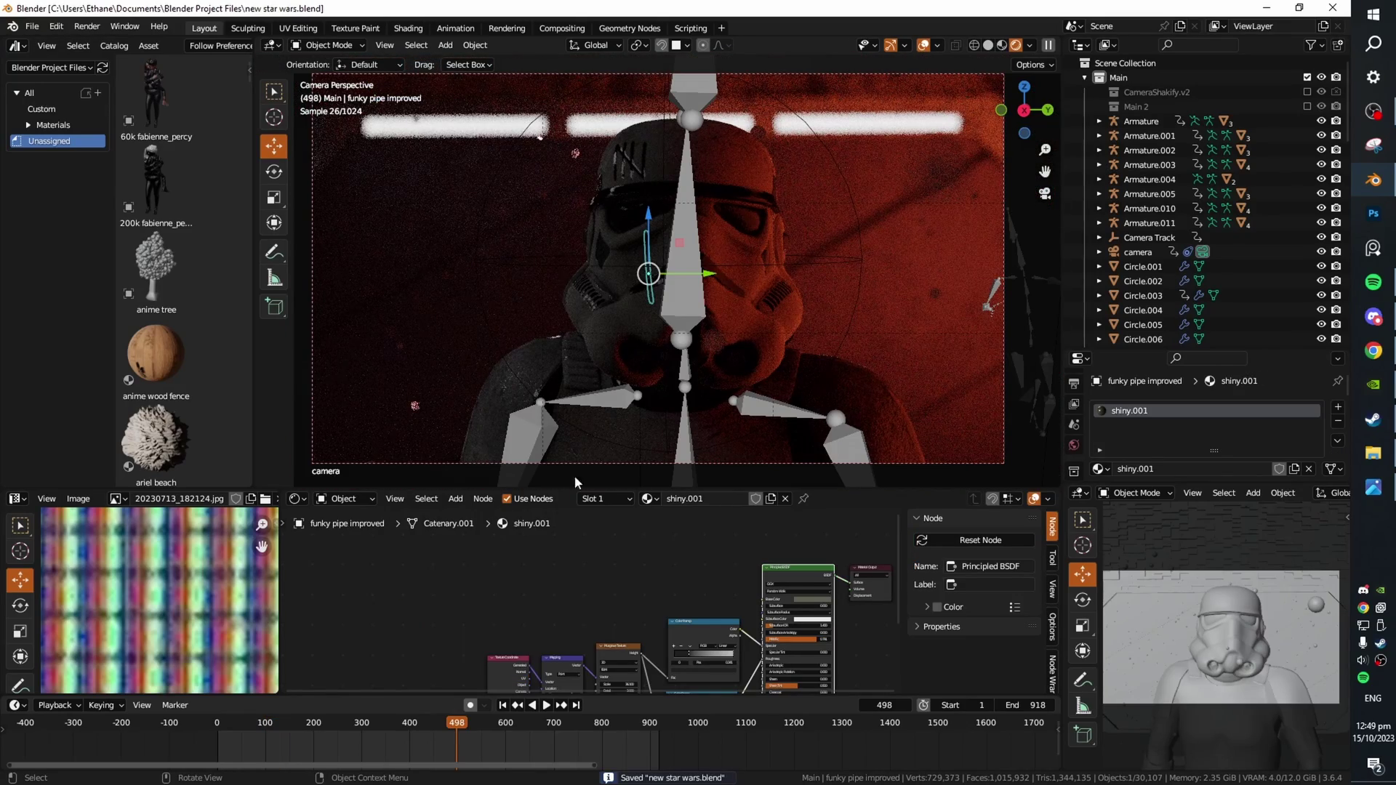
Step: Preview the stormtrooper close-up at frame 693 and the standing trooper shot at frame 404
drag(465, 730, 537, 729)
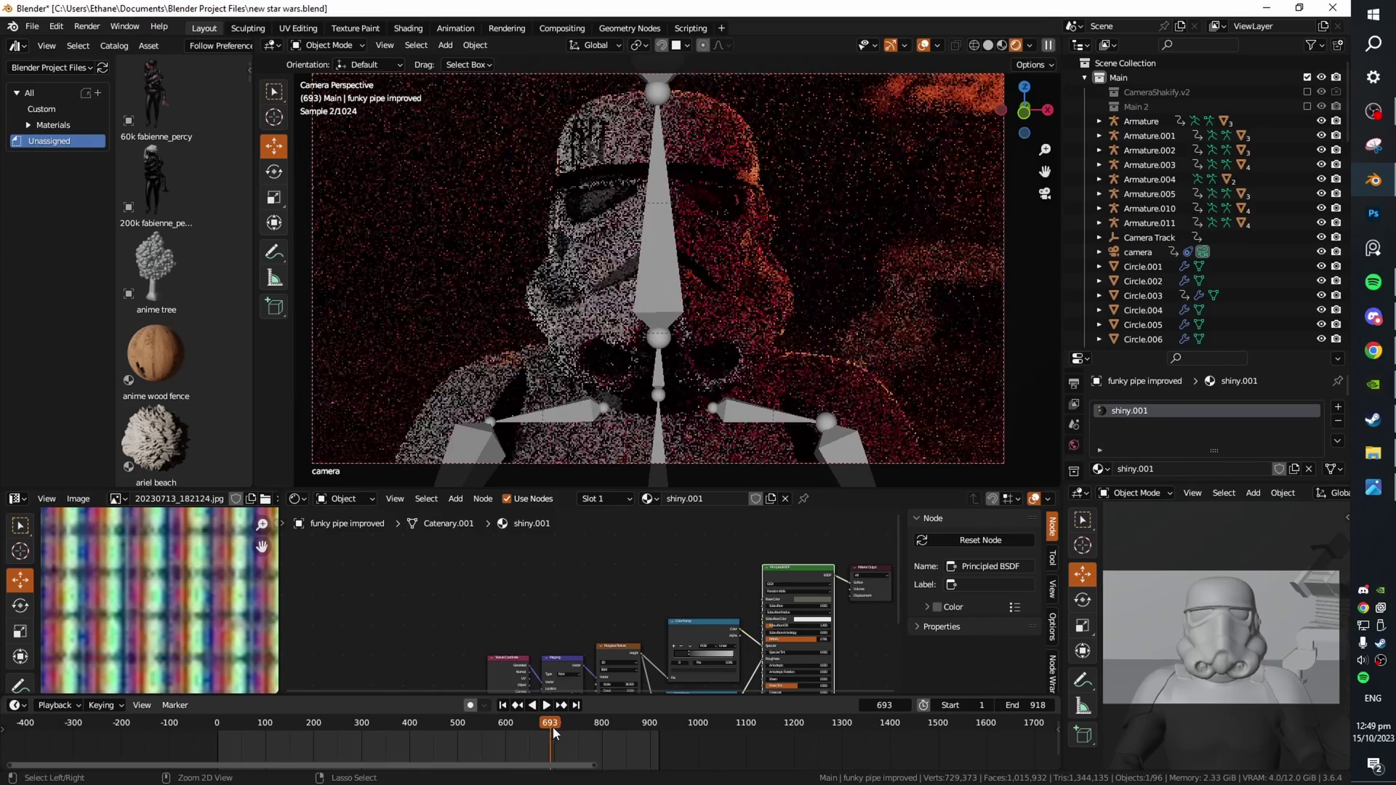
click(411, 727)
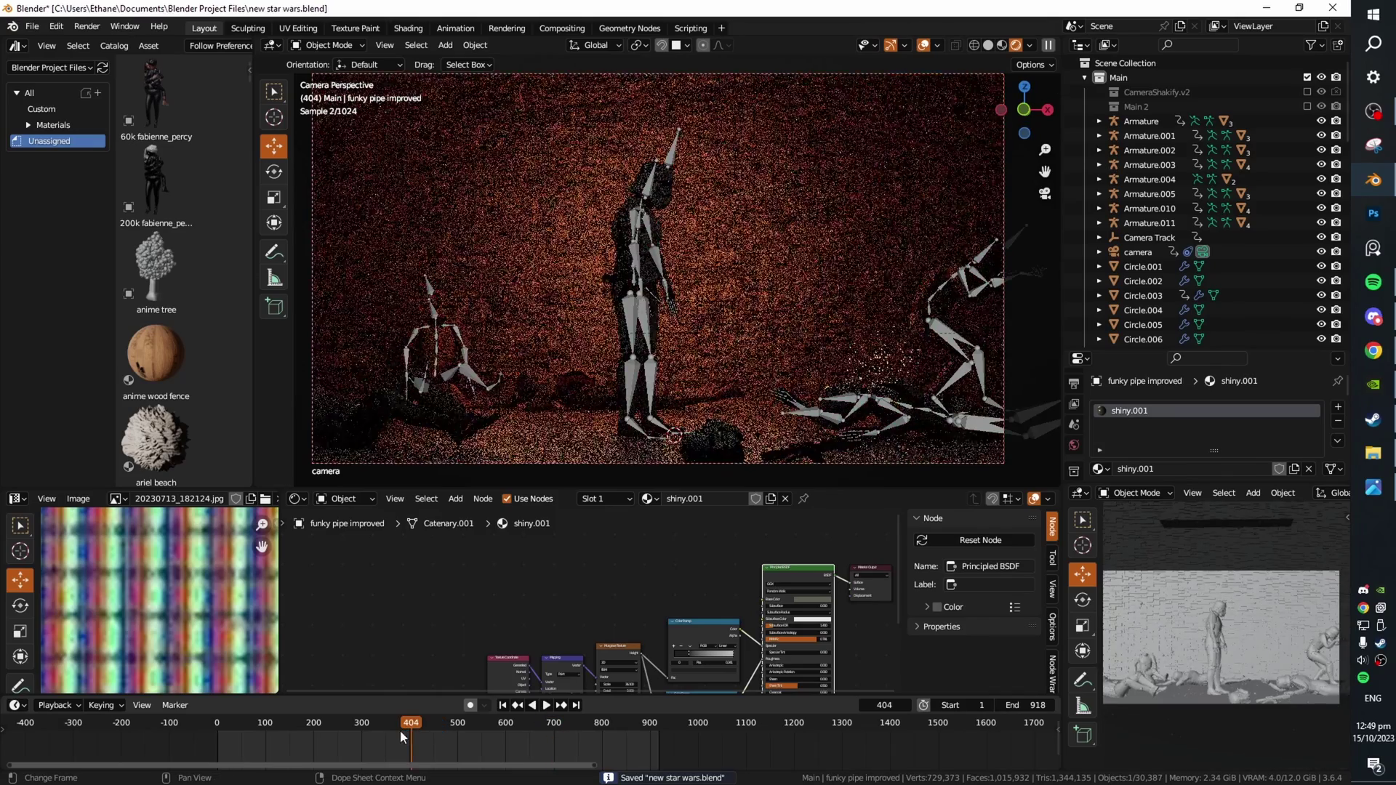
scroll(802, 411, up, 4)
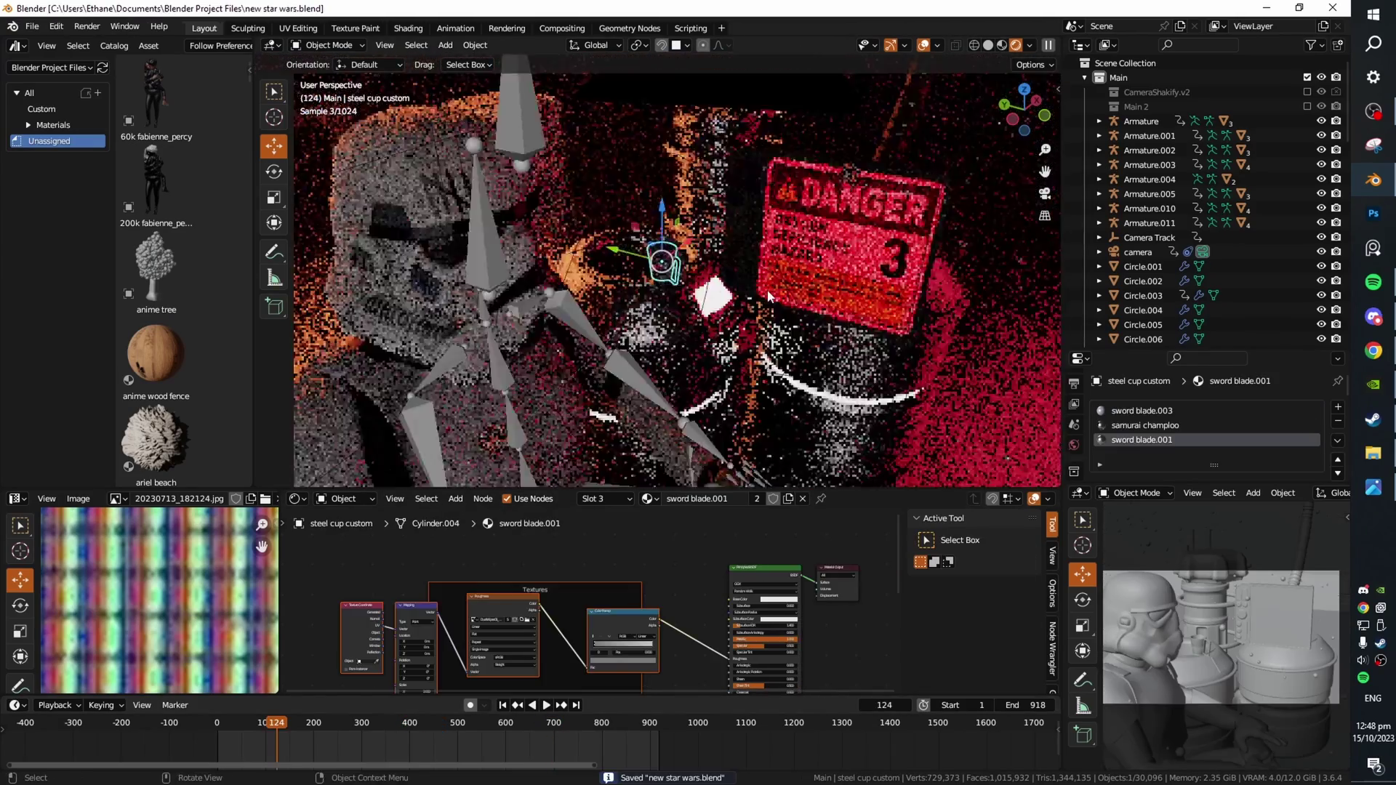
Step: Examine the barrel arrangement around the seated trooper at frame 124, and select and frame the barrel Cylinder.008
middle_drag(694, 325, 654, 295)
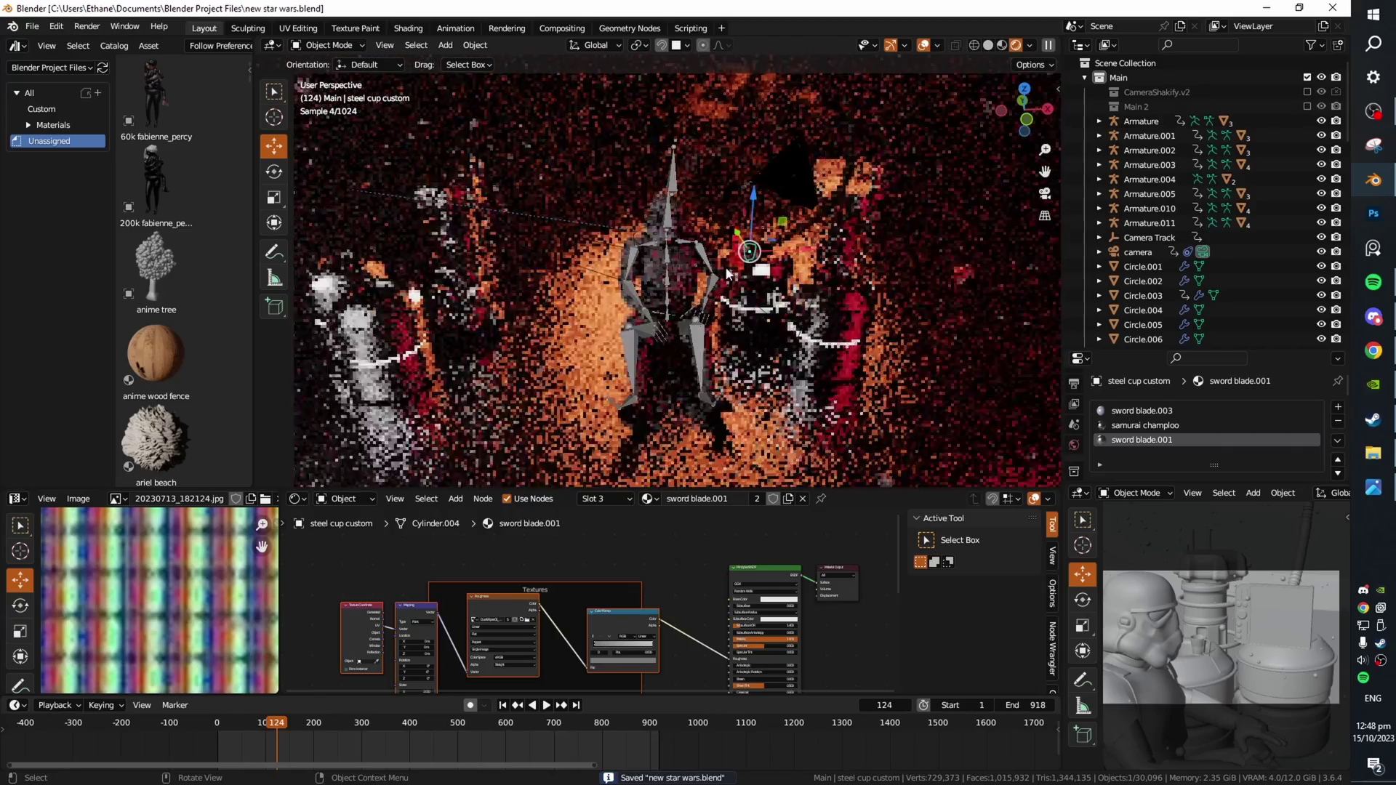
click(401, 307)
click(402, 307)
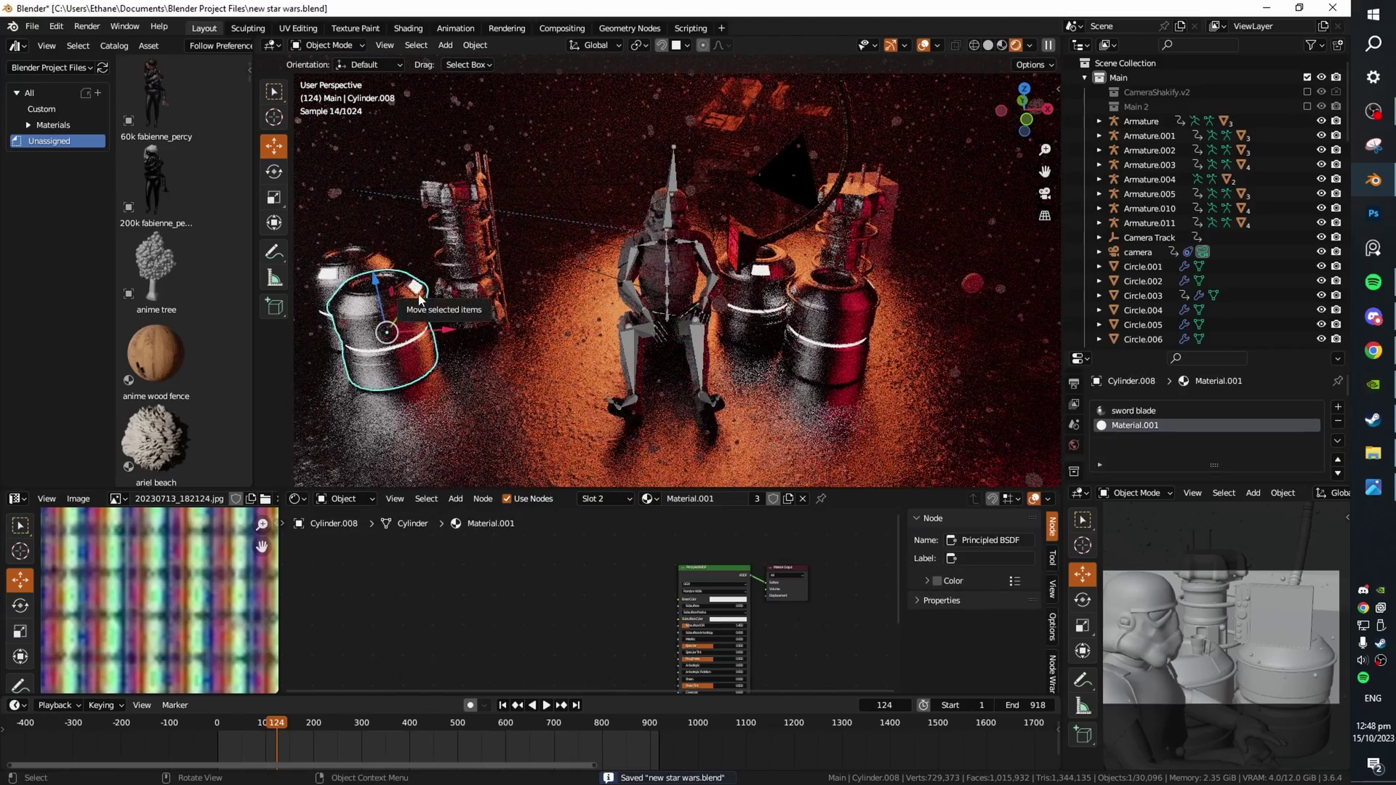
key(KP_Decimal)
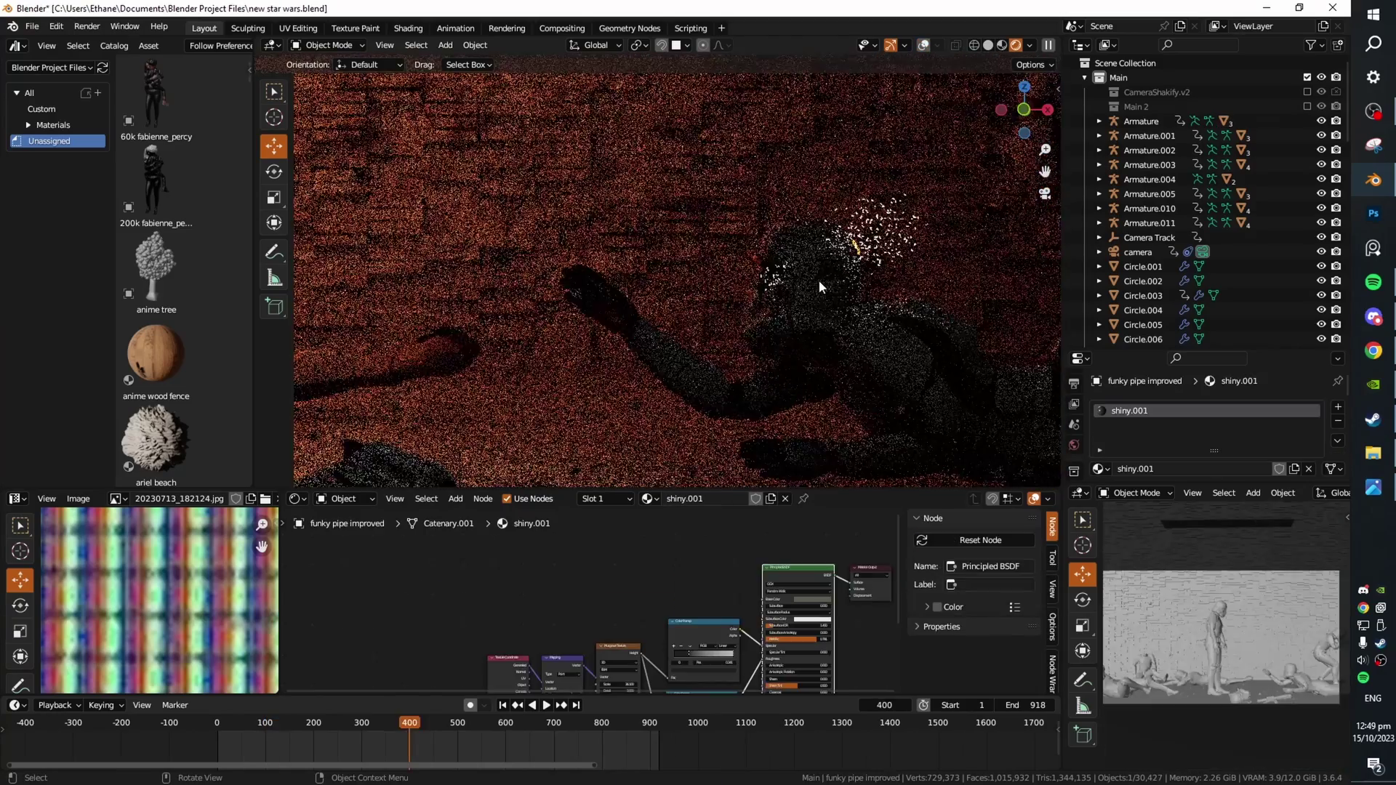
Step: Go through frames 397 to 404 with overlays hidden to examine the laser bolt hitting the trooper on the ground
key(Left)
key(Left)
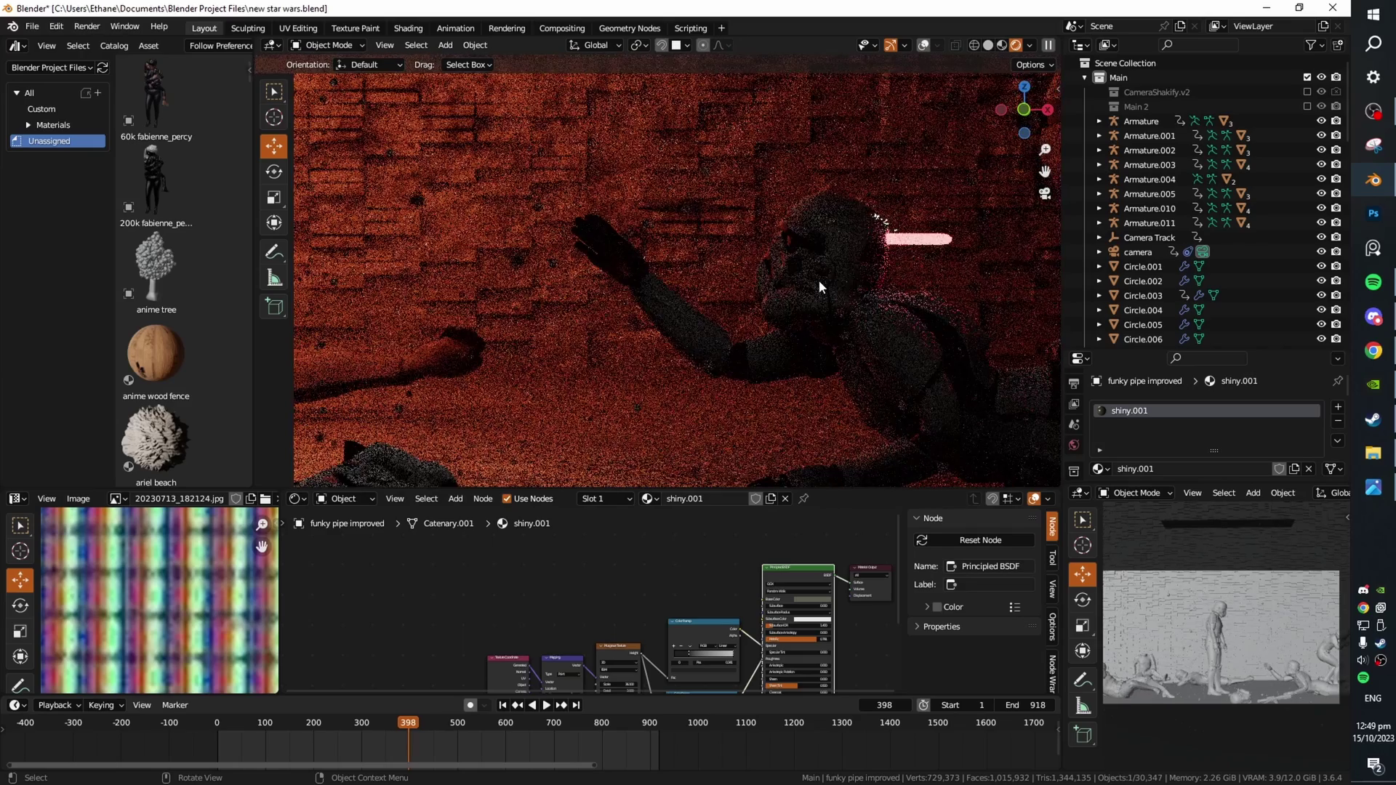
click(923, 46)
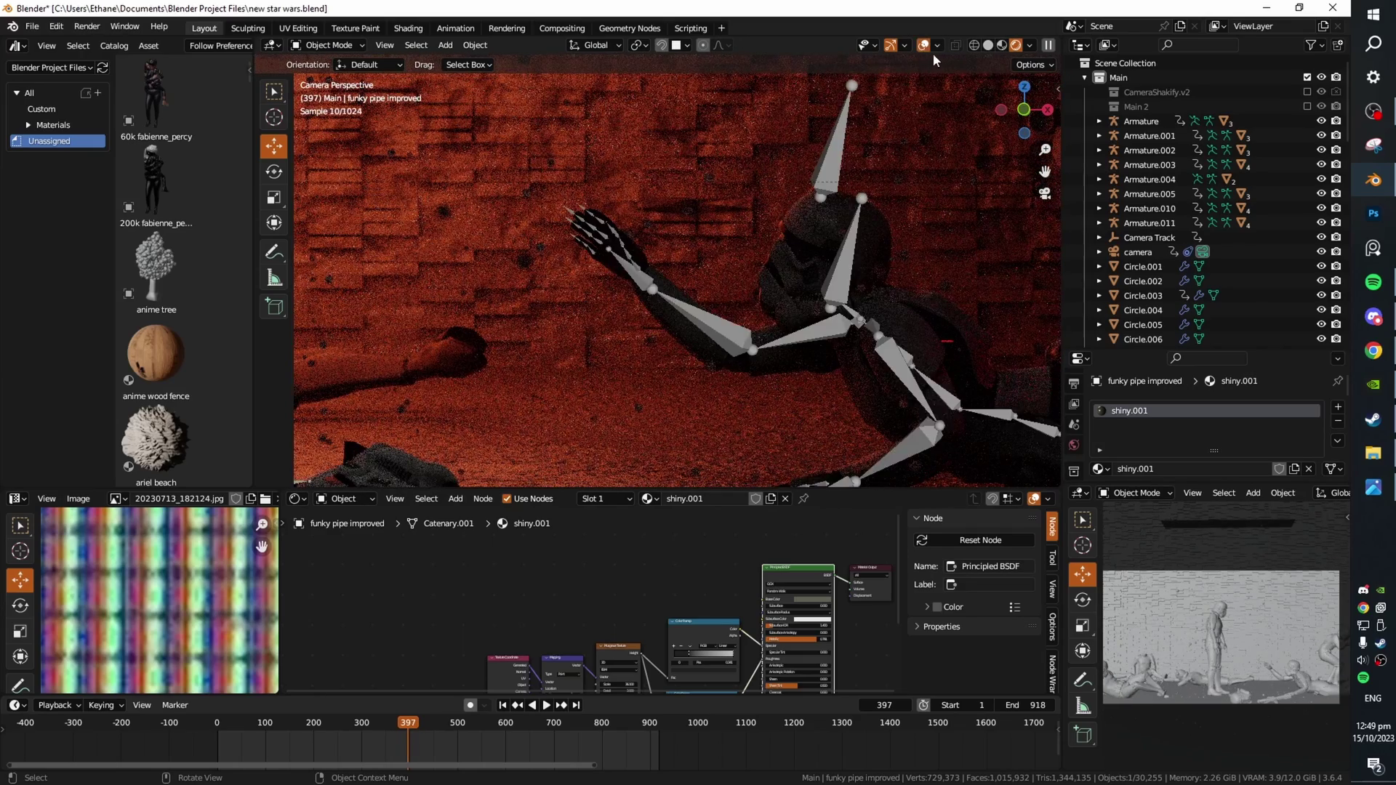
click(923, 45)
key(Right)
key(Right)
key(Right)
key(Right)
key(Right)
key(Right)
key(Right)
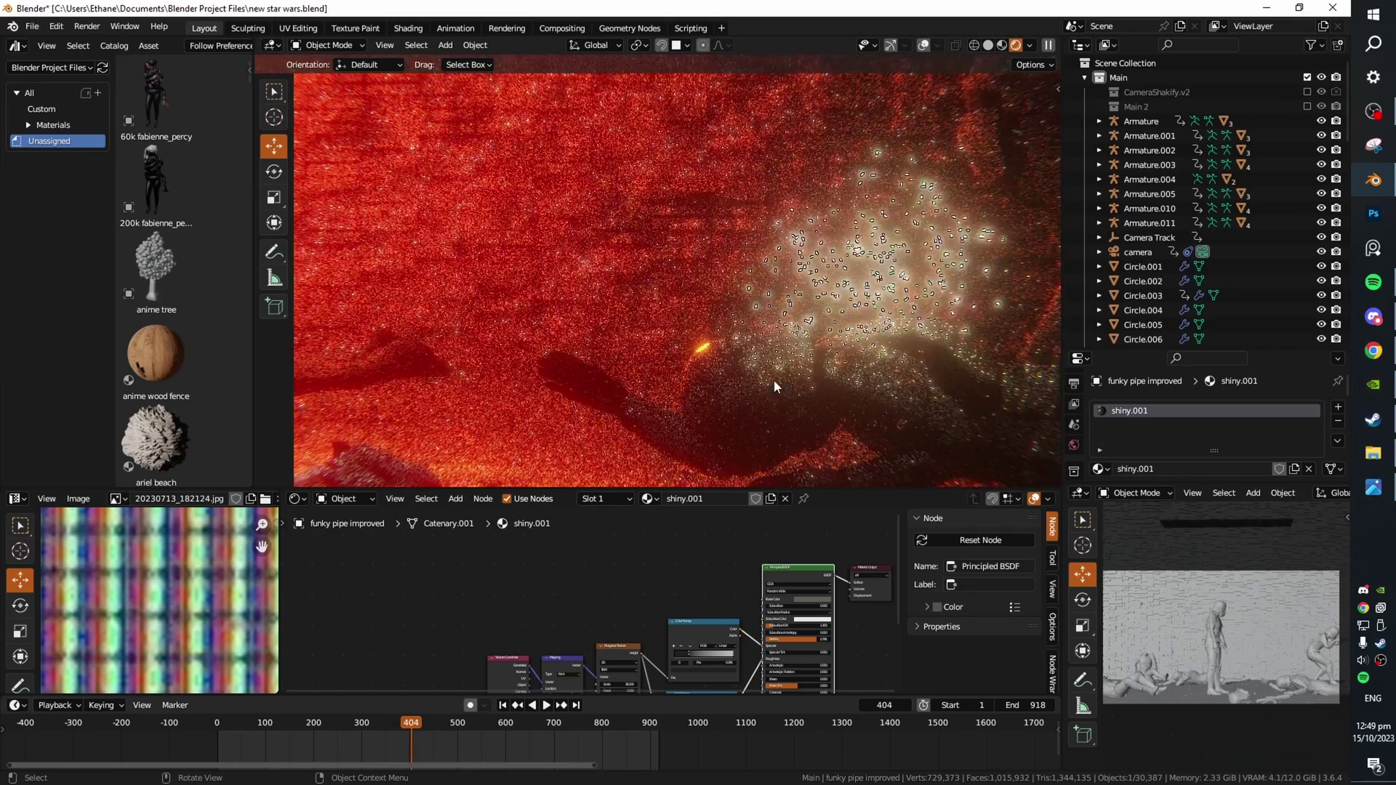
Step: Examine the glowing spark burst and orange fragment at frame 404 up close and in the wider shot, and save the file
scroll(727, 356, up, 4)
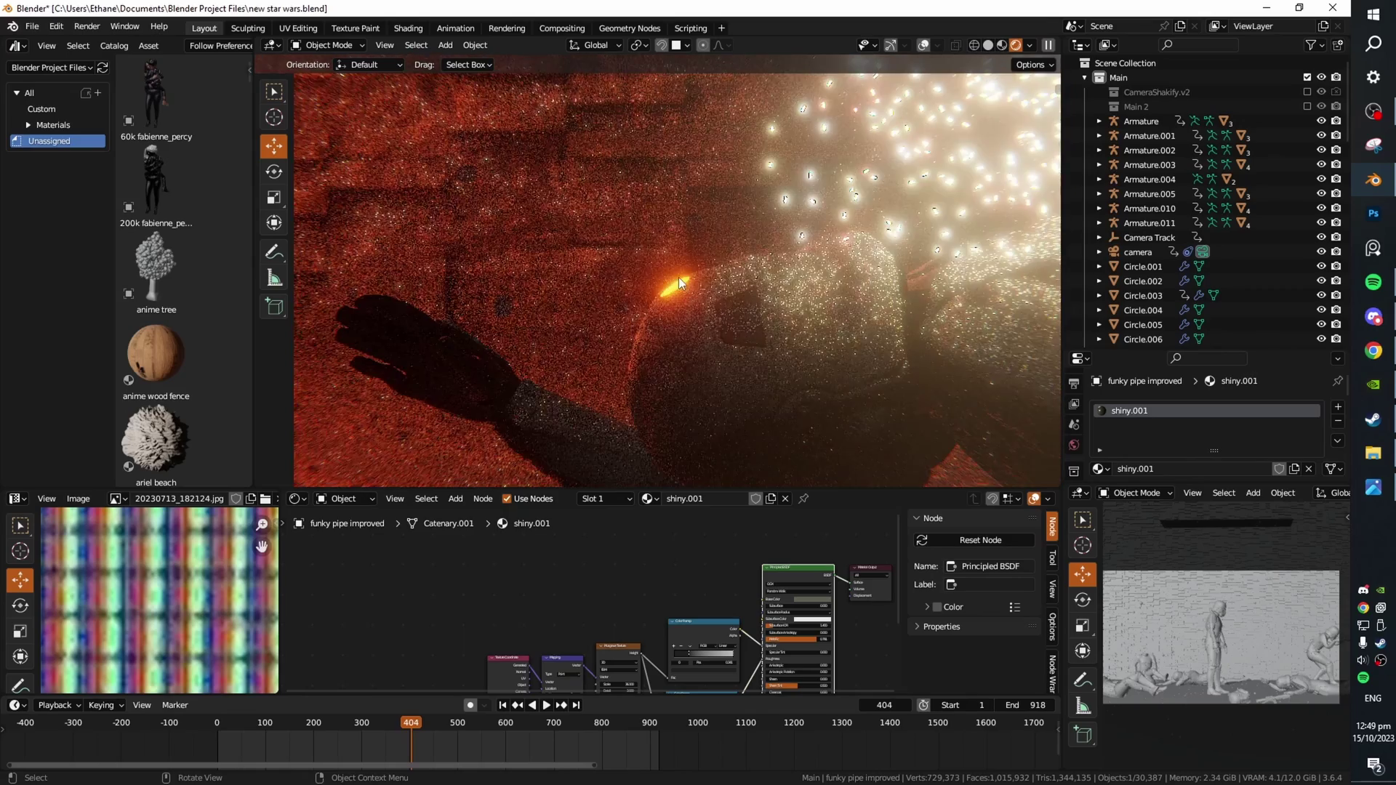
scroll(746, 329, down, 9)
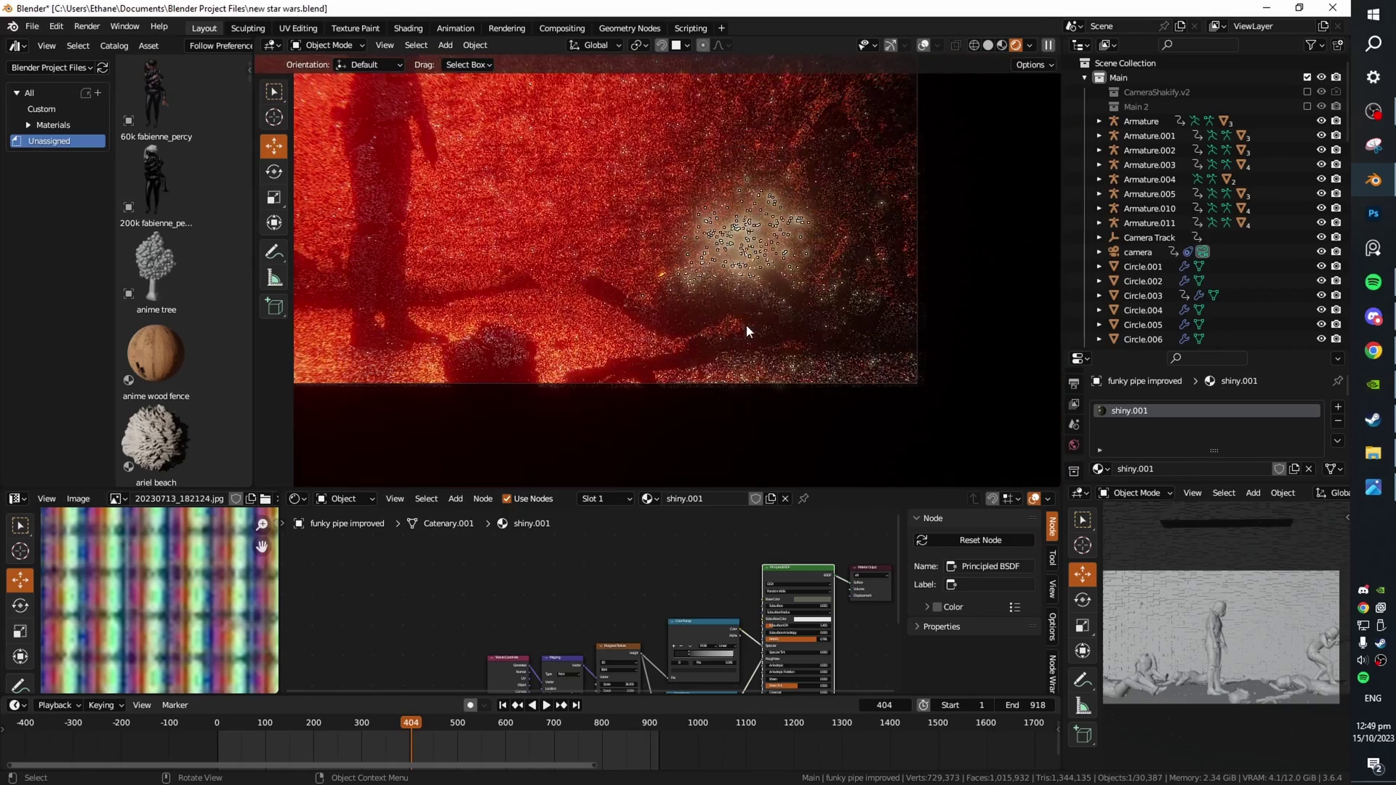
shift+middle_drag(735, 297, 794, 367)
scroll(793, 365, down, 2)
key(ctrl+s)
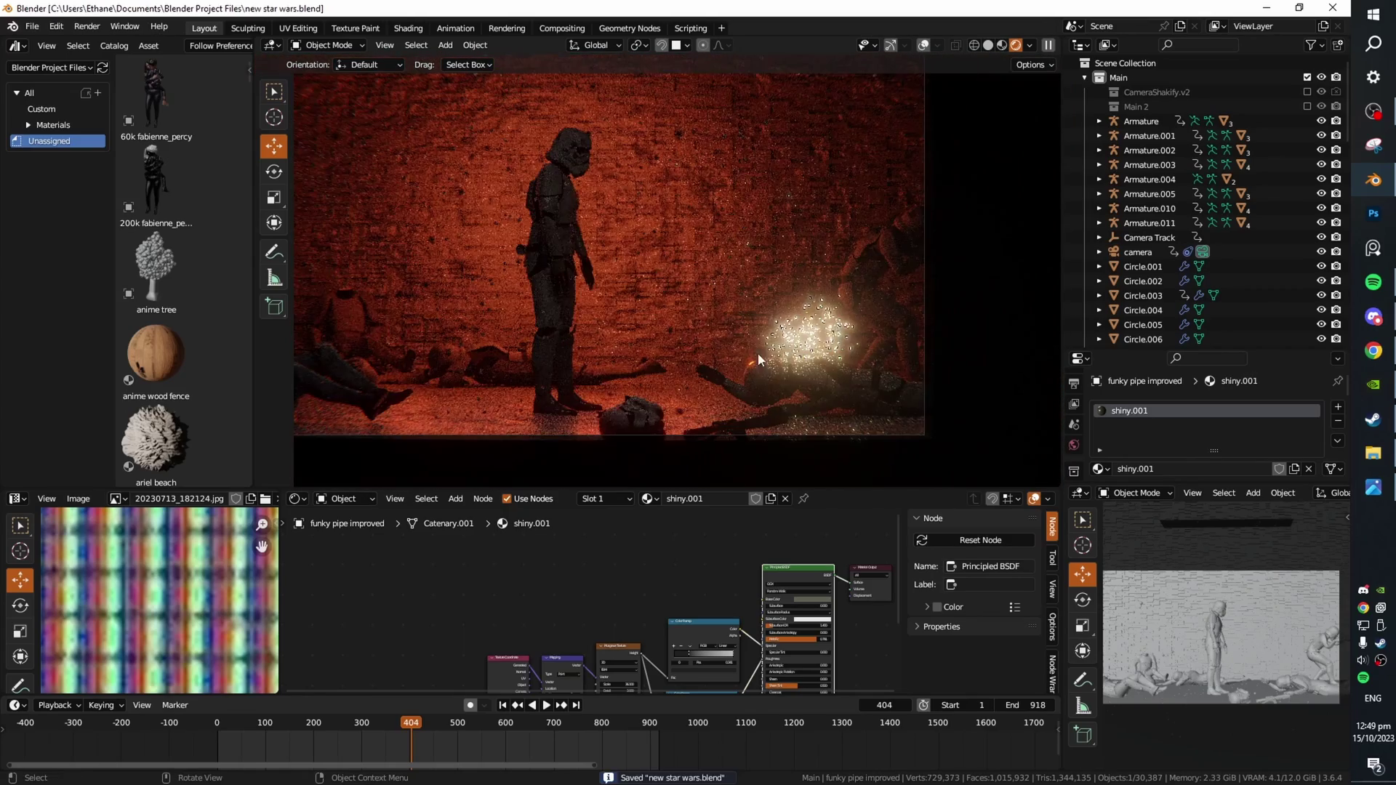
Step: Compare the frame 404 shot with and without its armature overlays, ending with the overlays hidden
scroll(669, 218, up, 1)
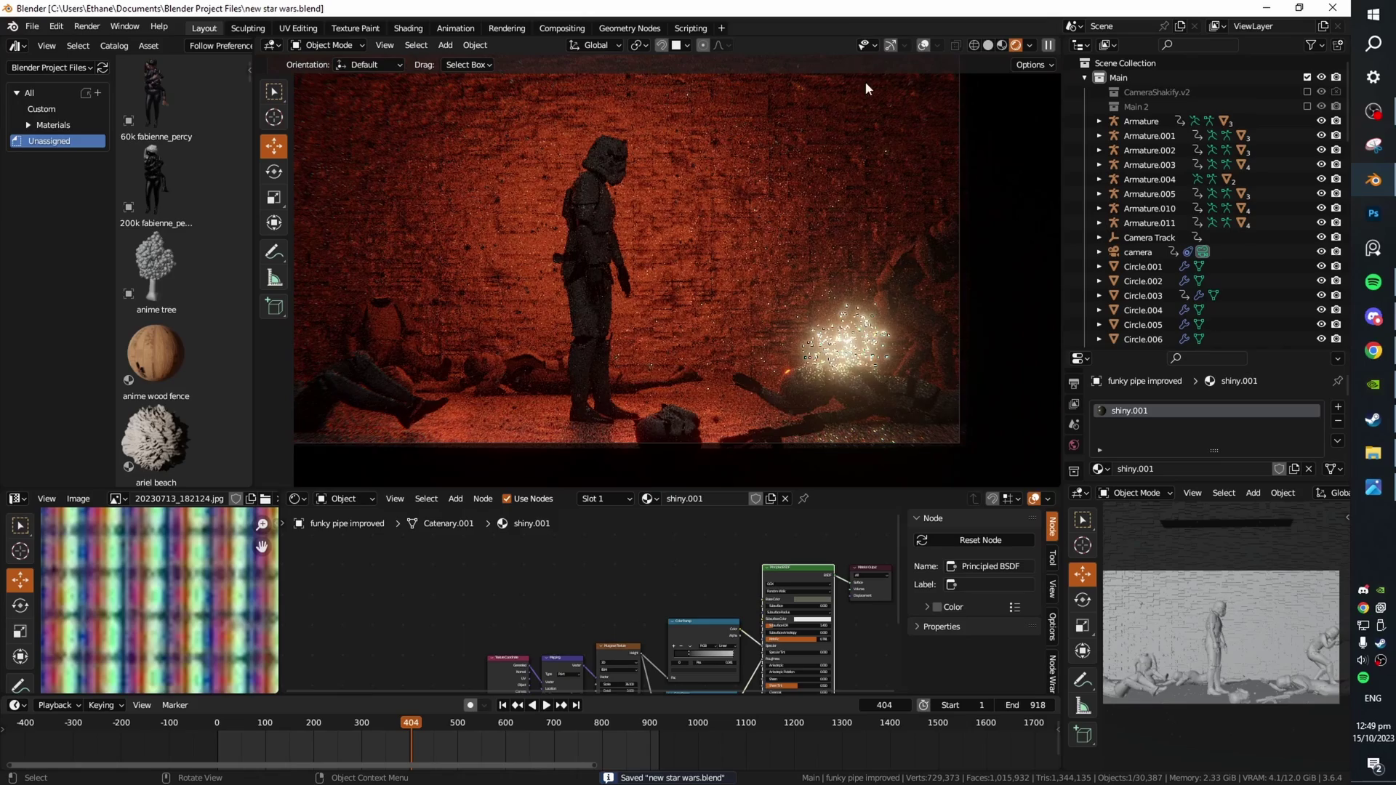
click(922, 46)
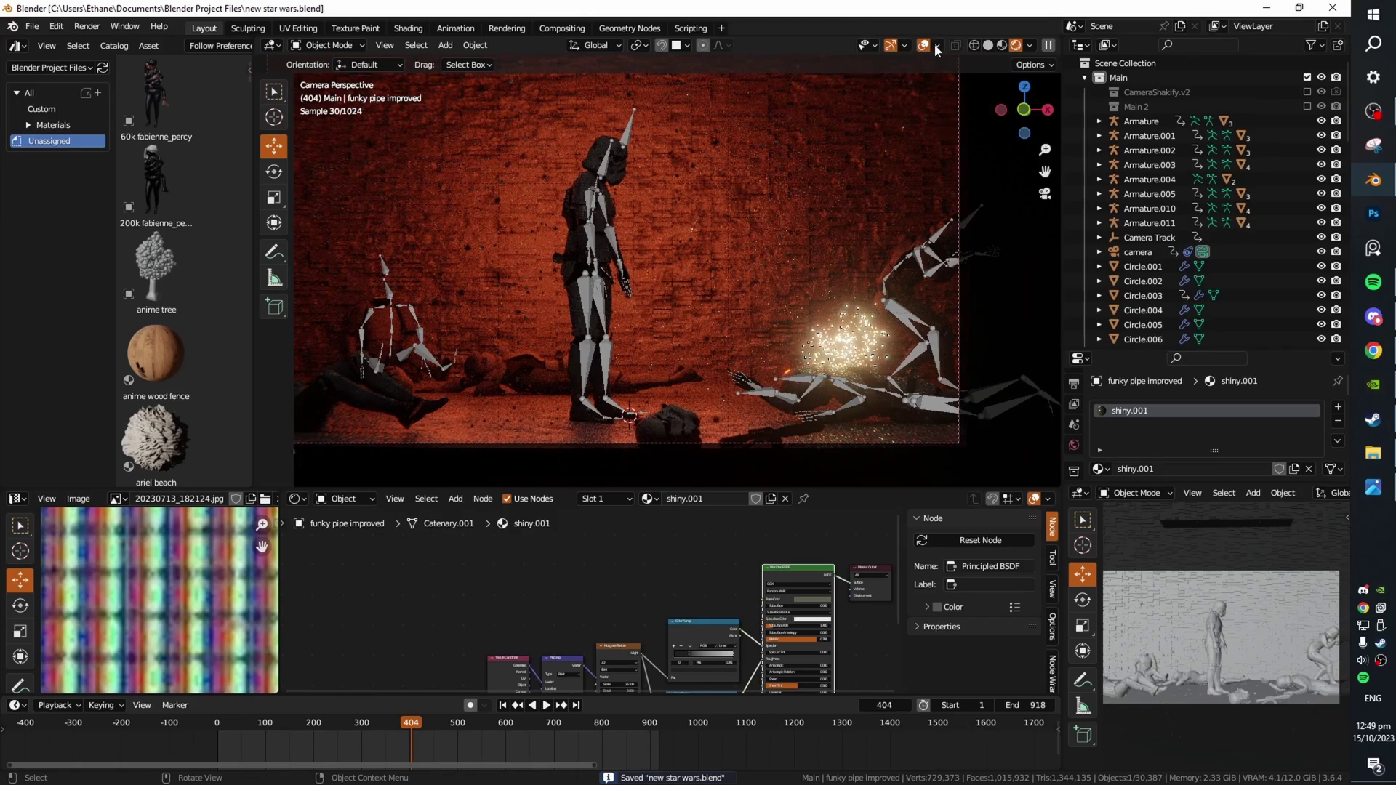
click(924, 45)
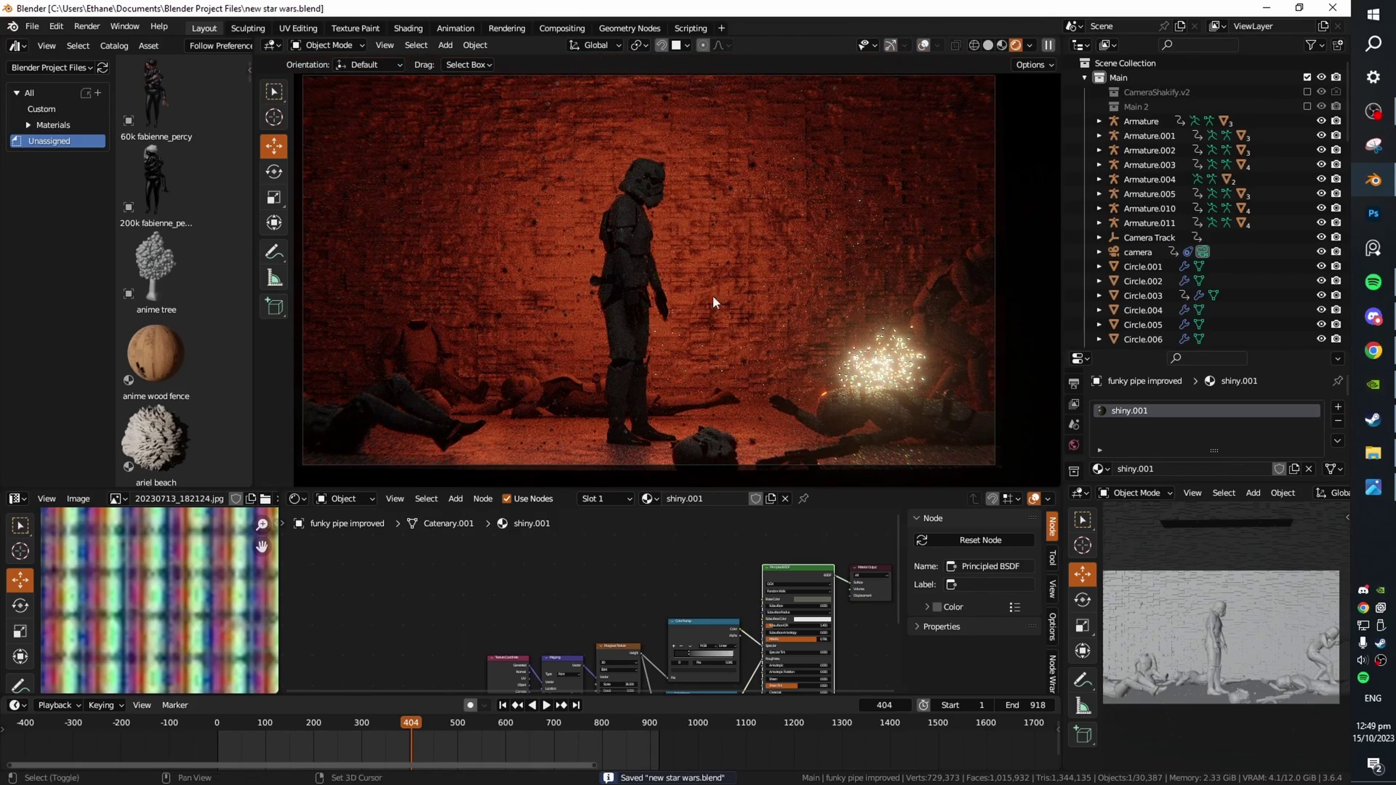
shift+middle_drag(713, 295, 805, 280)
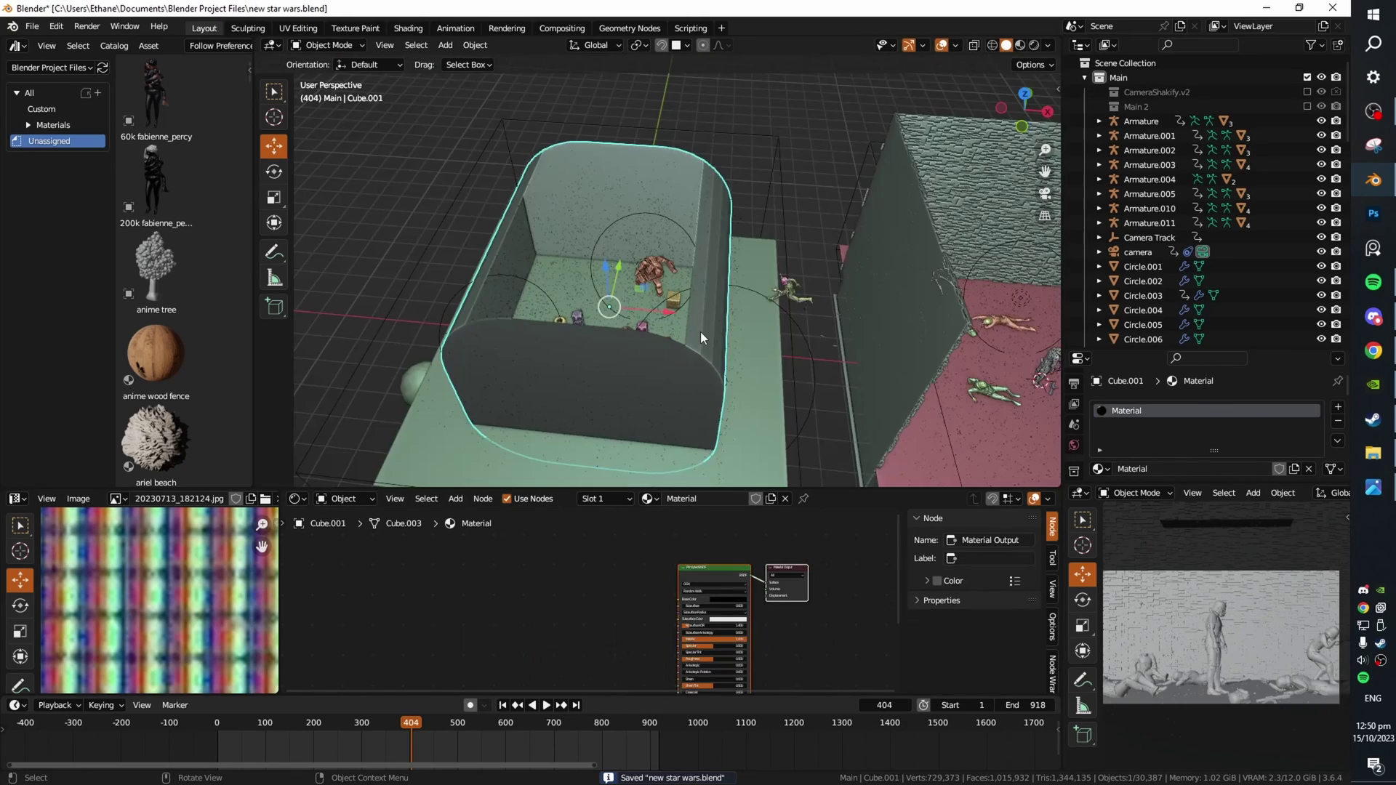
Step: Examine the curved enclosure Cube.001 and the neighbouring brick-wall set in solid shading, and save the file
mouse_move(702, 337)
ctrl+middle_down()
mouse_move(736, 369)
mouse_move(664, 329)
mouse_move(554, 310)
ctrl+middle_up()
key(ctrl+s)
key(ctrl+s)
shift+middle_drag(811, 331, 703, 286)
scroll(686, 308, up, 4)
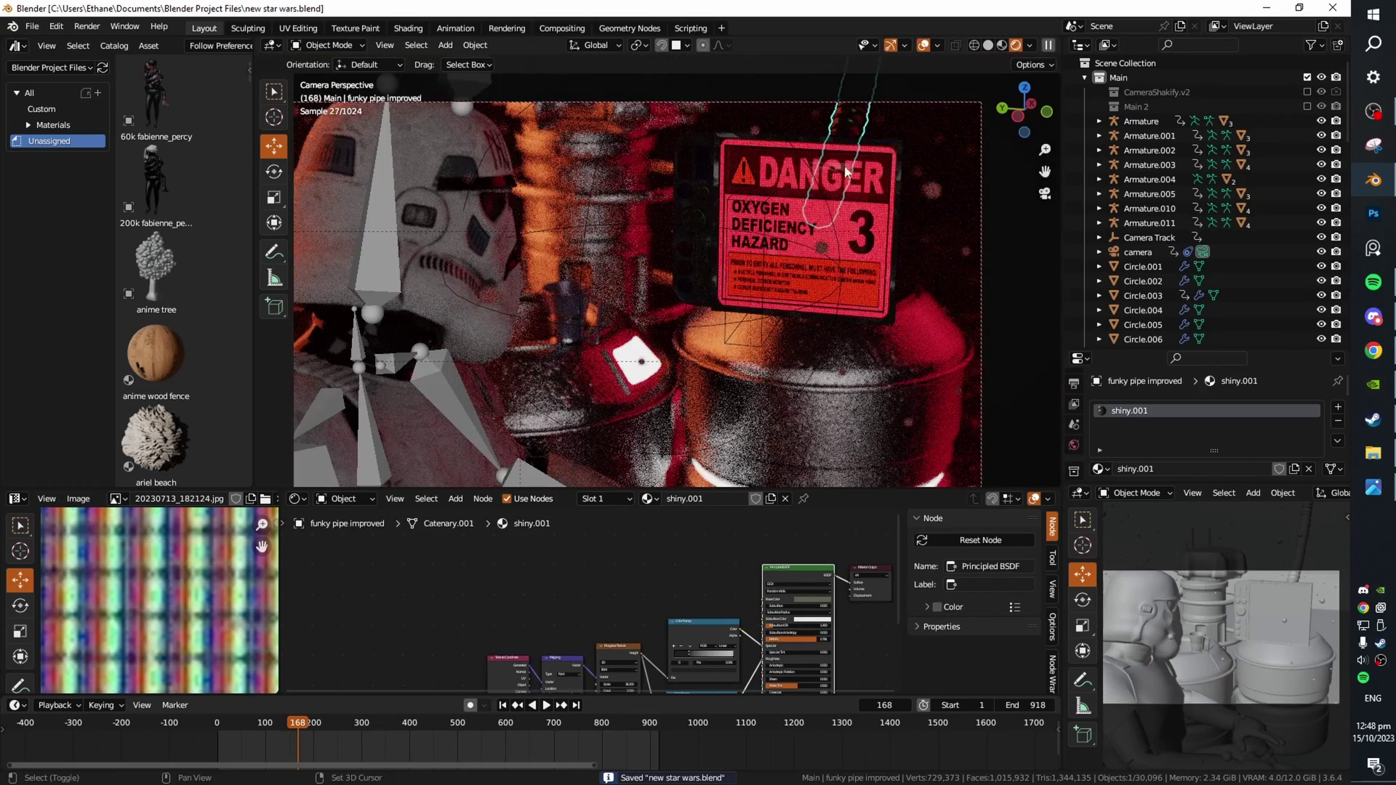
Step: Inspect the pipe hanging by the DANGER screen at frame 168 and the solid-shaded brick-wall shot at frame 404
mouse_move(845, 171)
shift+middle_down()
mouse_move(923, 119)
mouse_move(868, 143)
shift+middle_up()
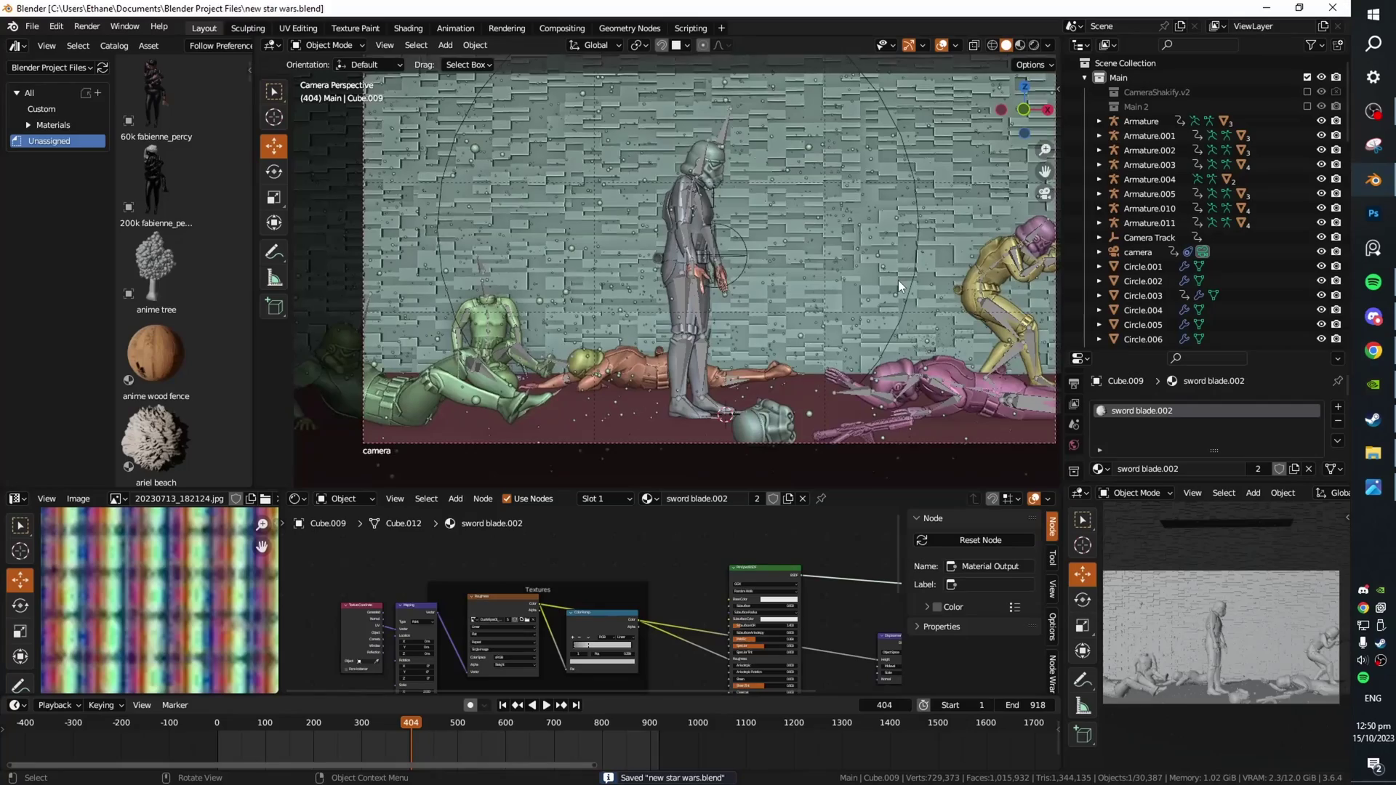
shift+middle_drag(896, 286, 874, 306)
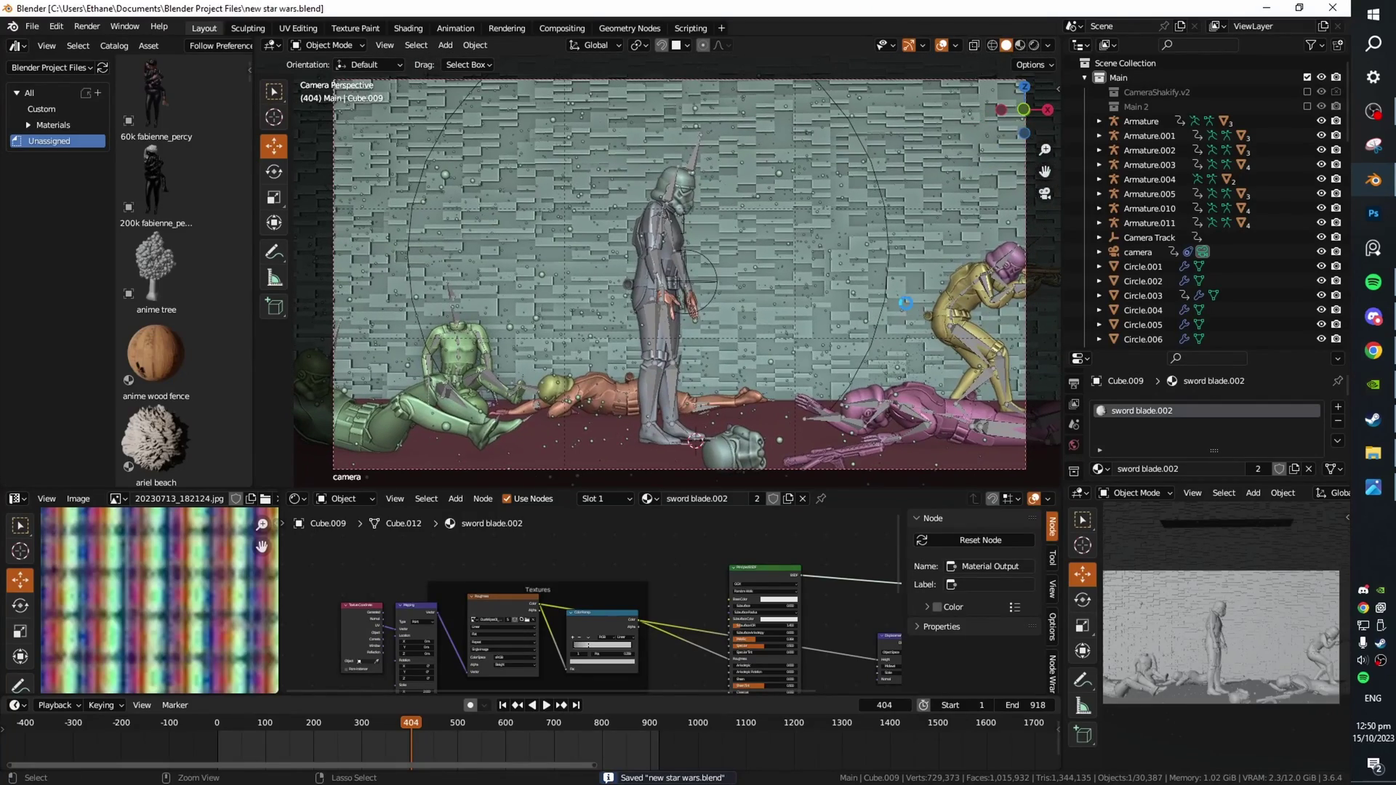